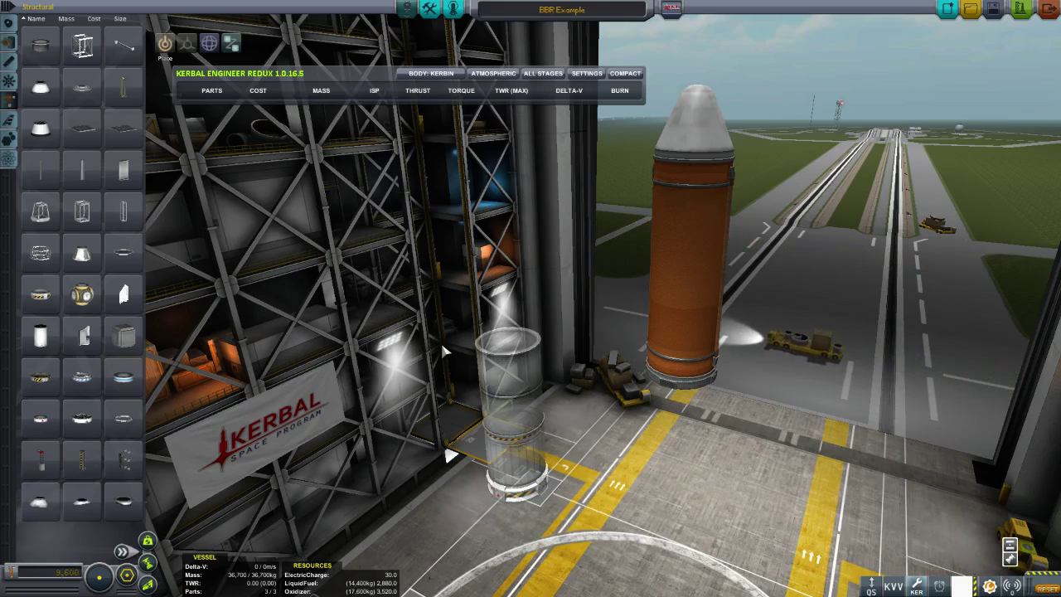
Attach a Rockomax Brand Decoupler beneath the orange fuel tank.
drag(442, 344, 452, 261)
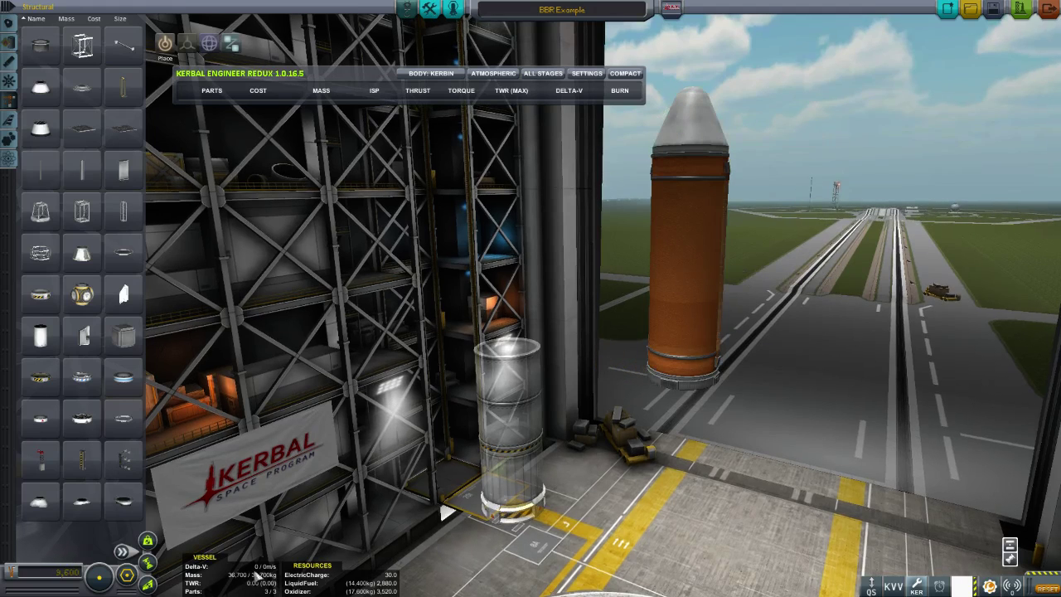
right_click(692, 268)
scroll(763, 420, down, 3)
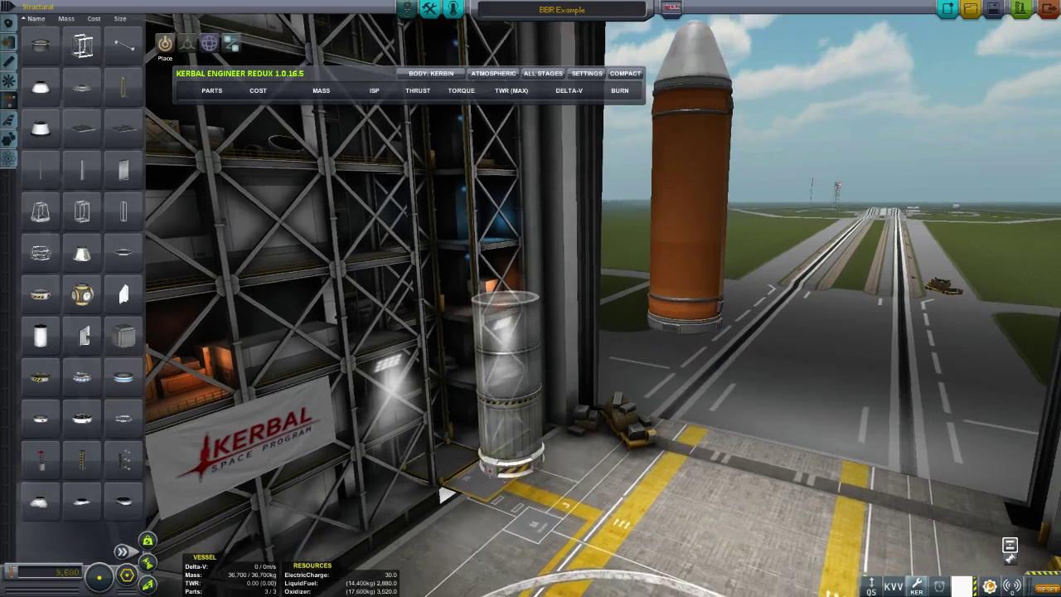
drag(765, 420, 742, 353)
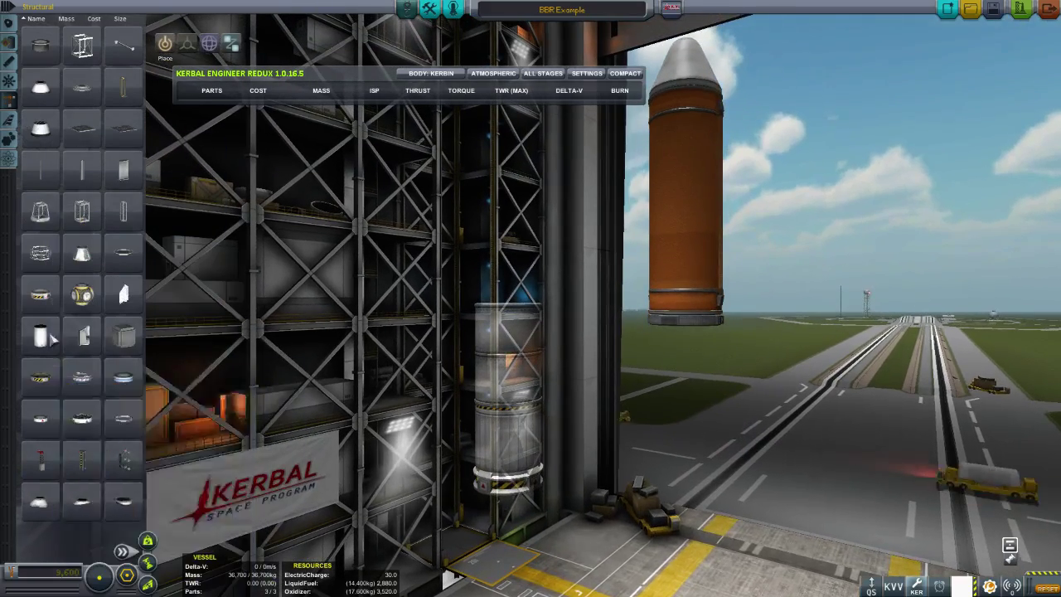
click(41, 332)
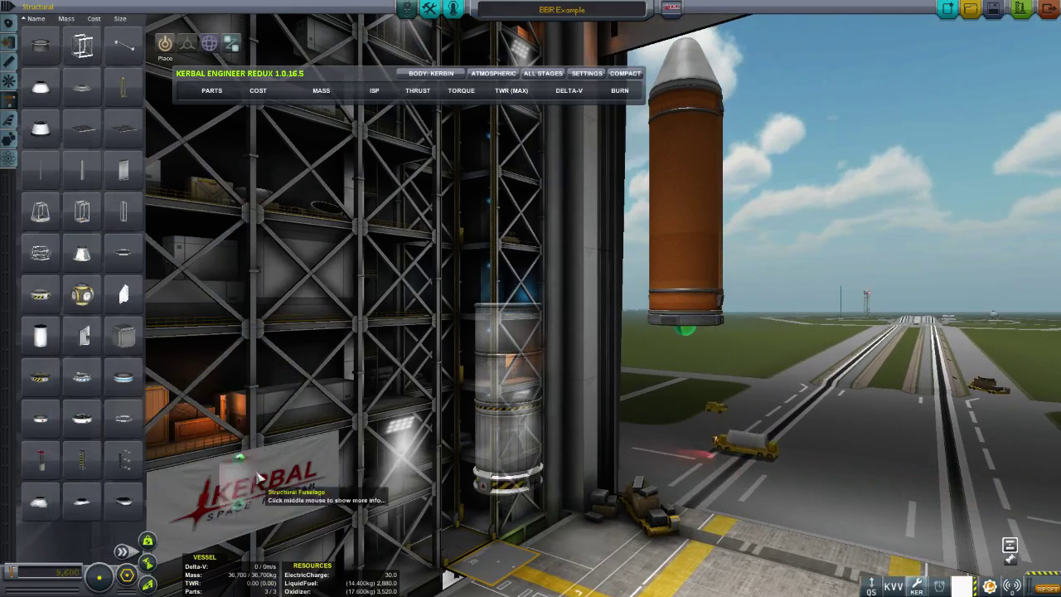
click(57, 524)
click(52, 301)
click(48, 299)
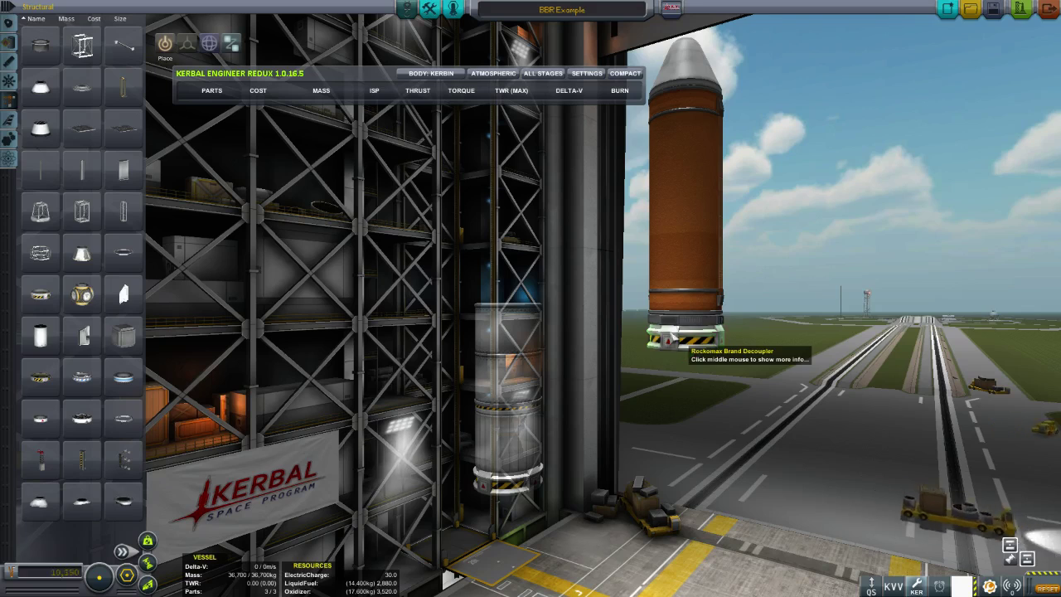
click(684, 341)
Attach the detached Rockomax X200-32 tank stack beneath the decoupler under the orange tank.
click(687, 385)
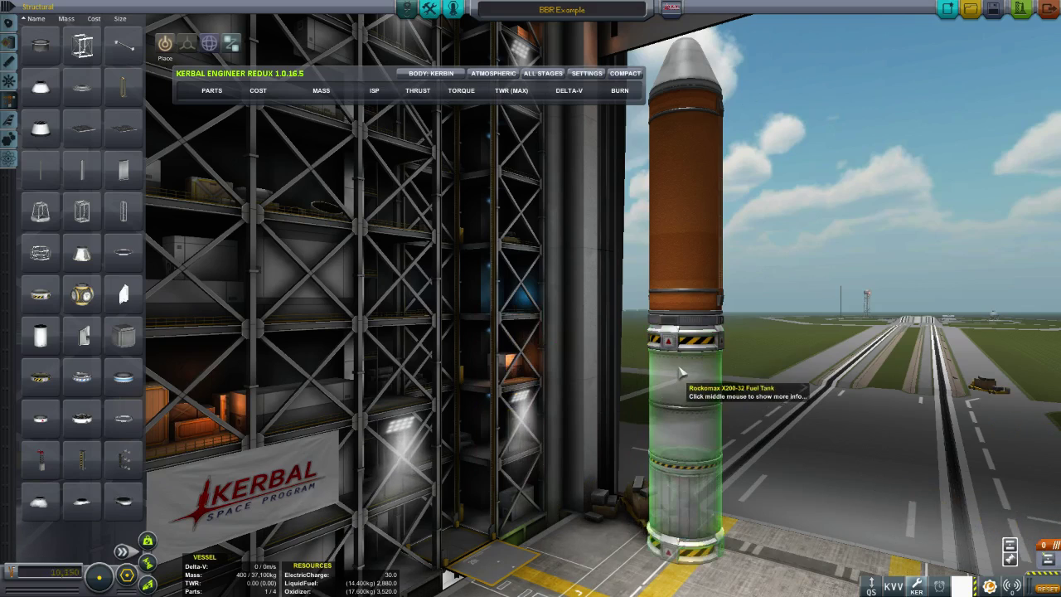
scroll(745, 361, down, 3)
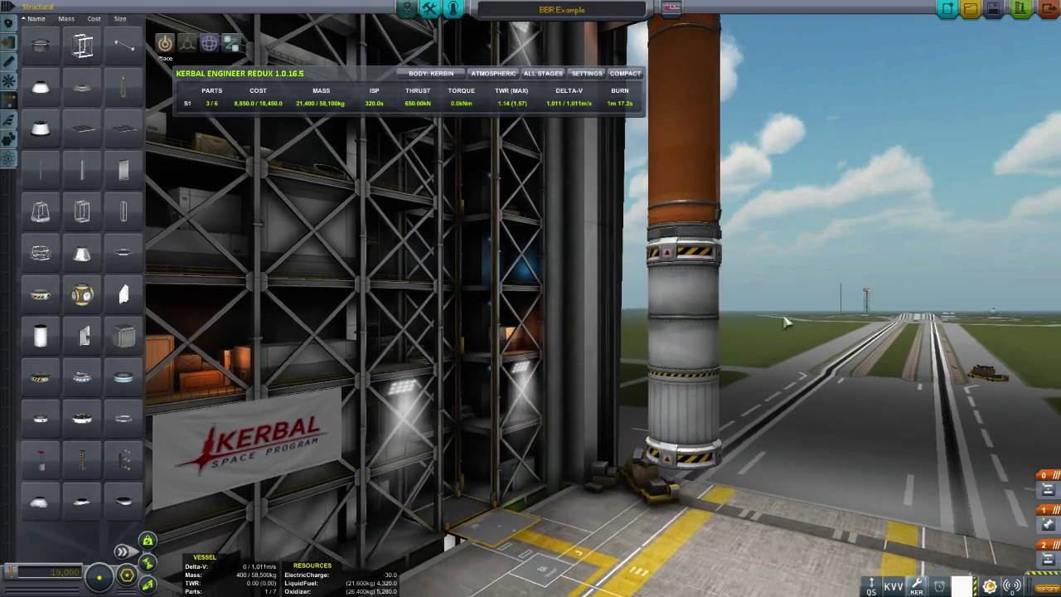
scroll(561, 338, down, 5)
drag(578, 341, 545, 346)
scroll(544, 348, up, 5)
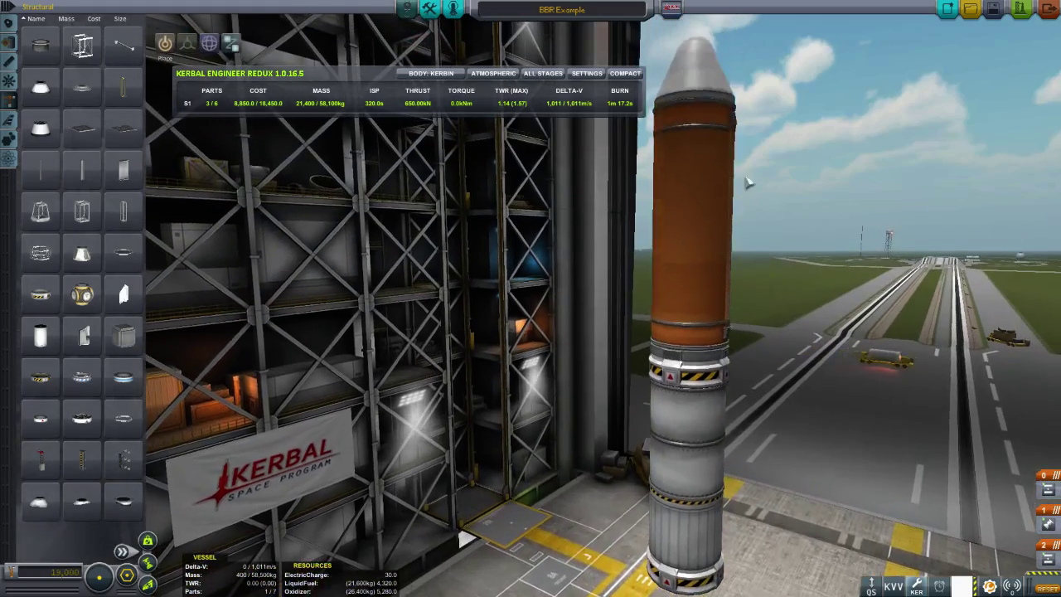
Detach the orange tank with its nose cone and reattach it on top of the upper decoupler.
click(697, 215)
click(701, 273)
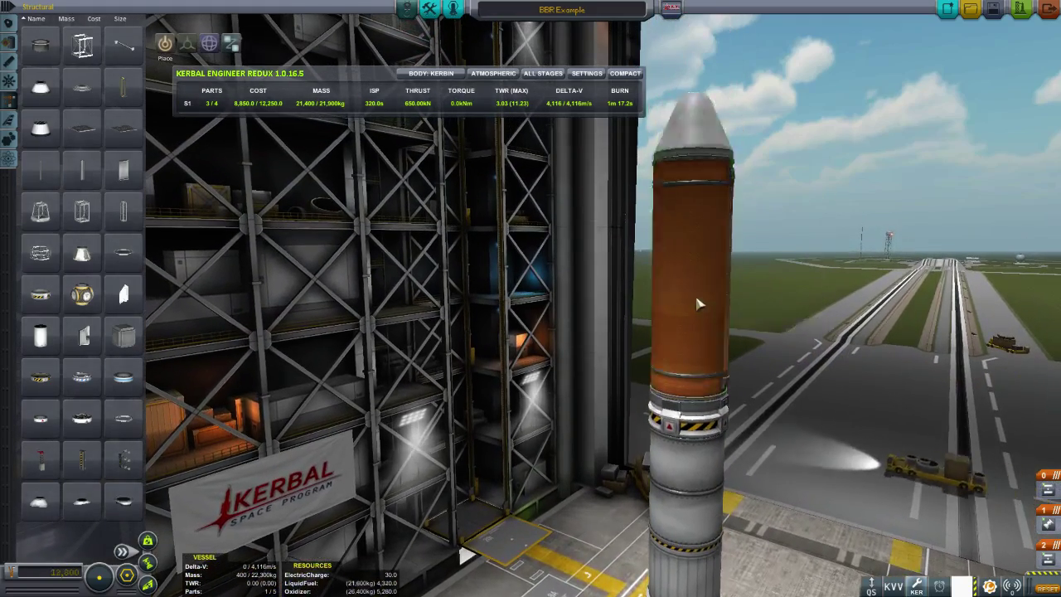
scroll(700, 415, down, 5)
scroll(663, 248, down, 6)
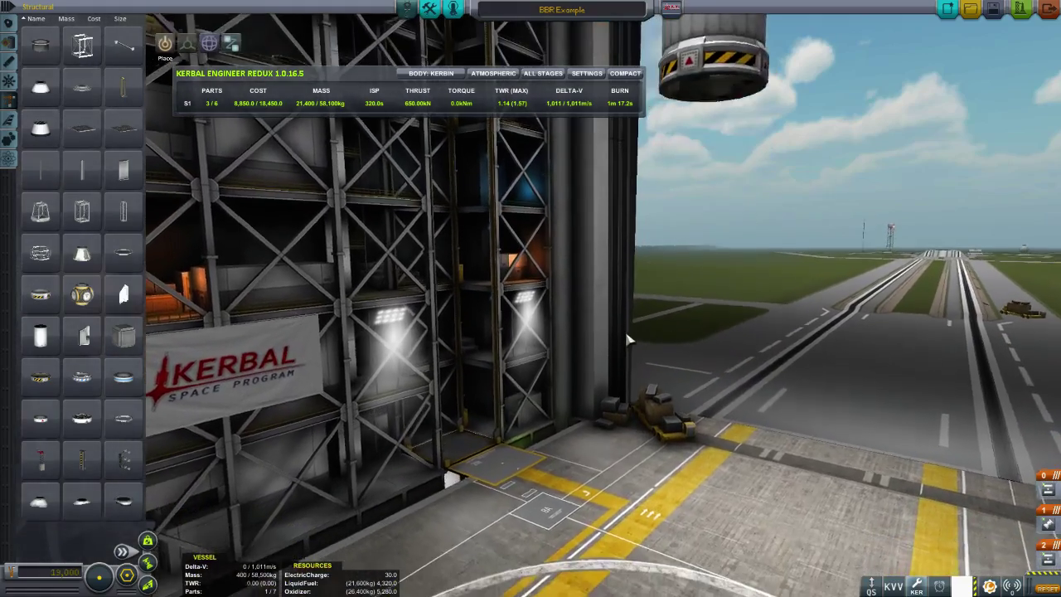
Attach a Rockomax Jumbo-64 Fuel Tank beneath the lowest decoupler.
drag(626, 335, 635, 321)
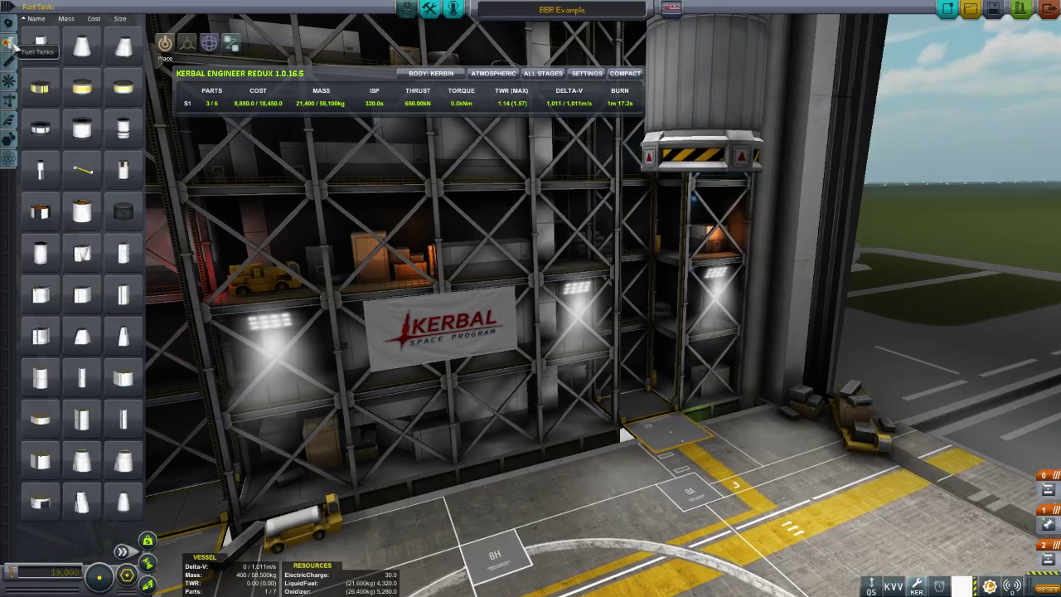
click(124, 551)
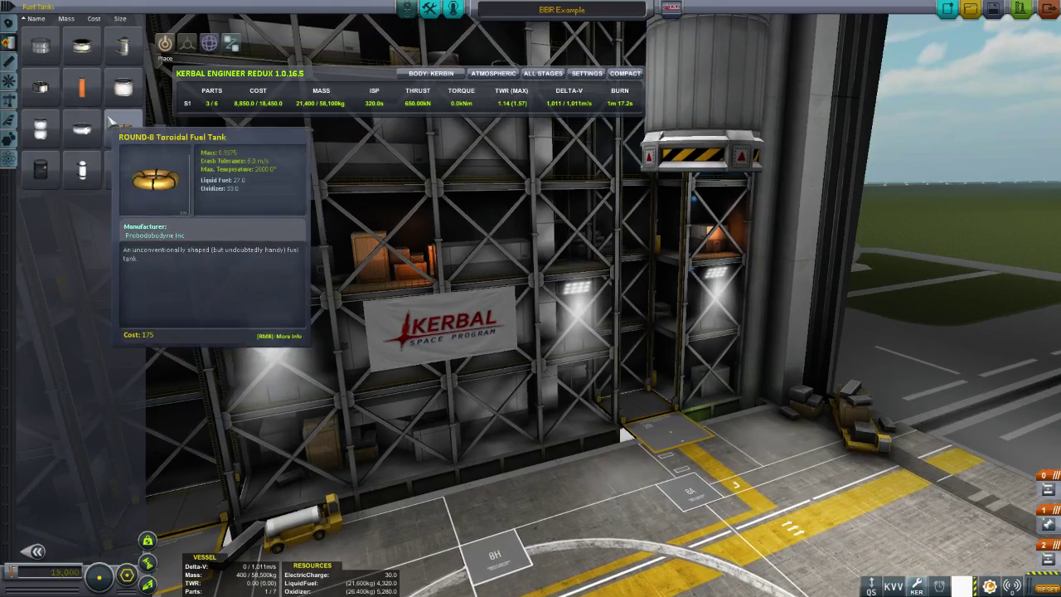
click(82, 87)
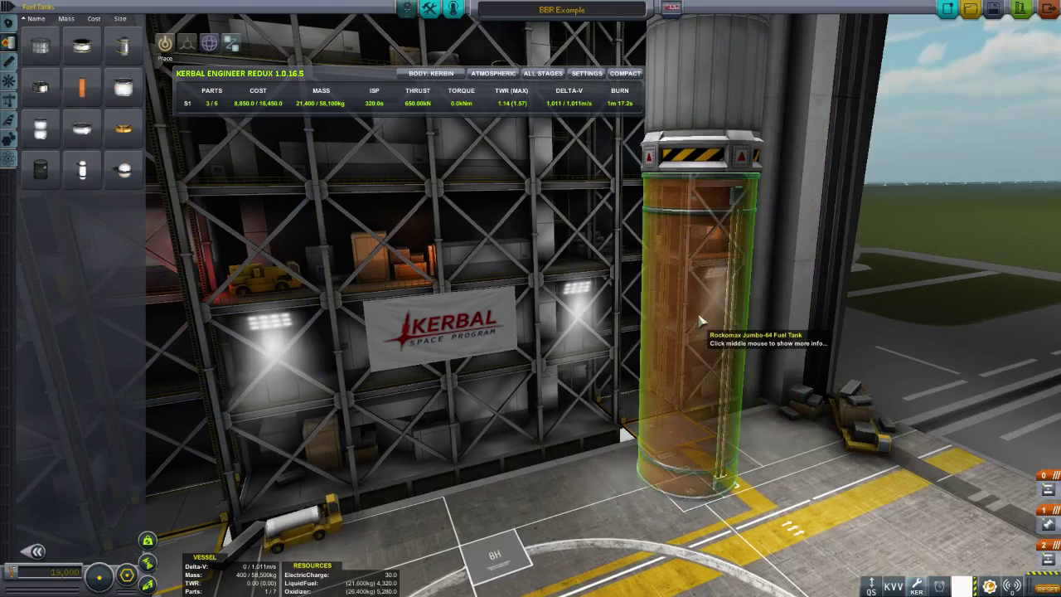
click(701, 325)
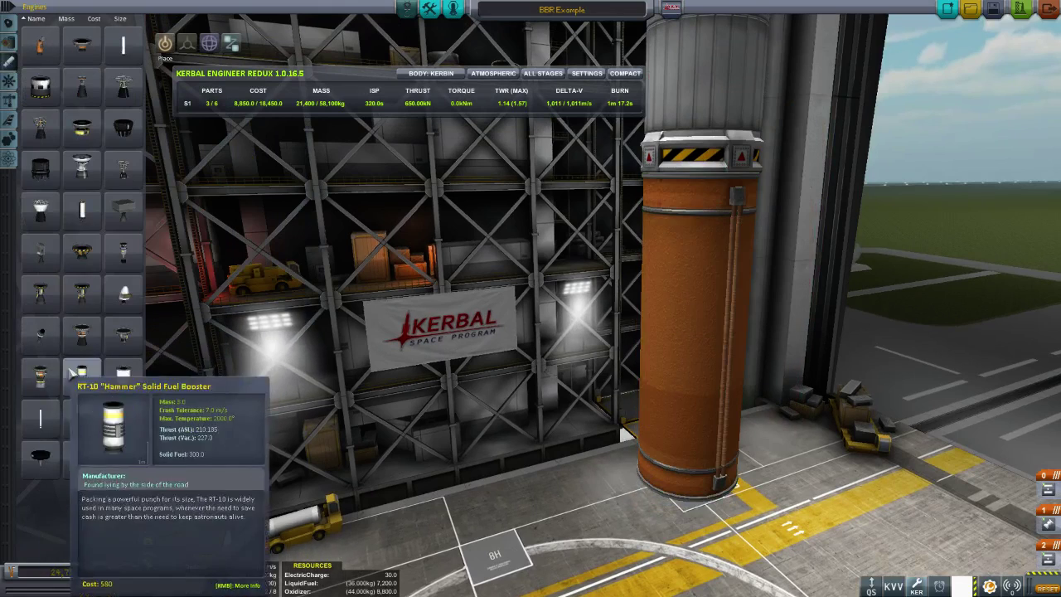
Mount an RE-M3 "Mainsail" Liquid Engine beneath the lower Jumbo-64 tank.
click(36, 378)
scroll(506, 407, down, 2)
click(699, 464)
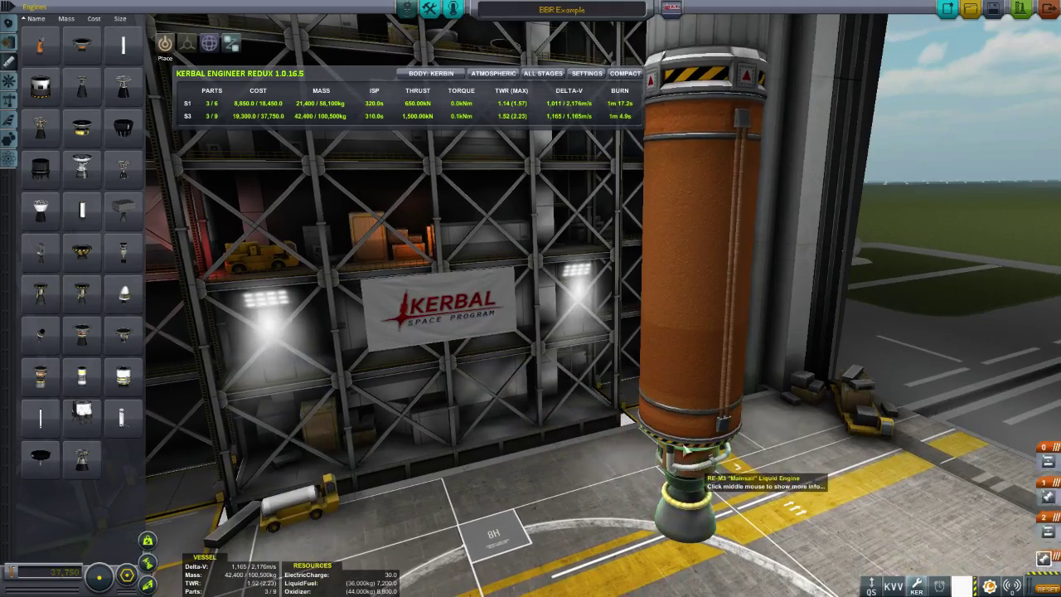
scroll(547, 315, down, 2)
drag(547, 315, 689, 307)
drag(911, 338, 798, 345)
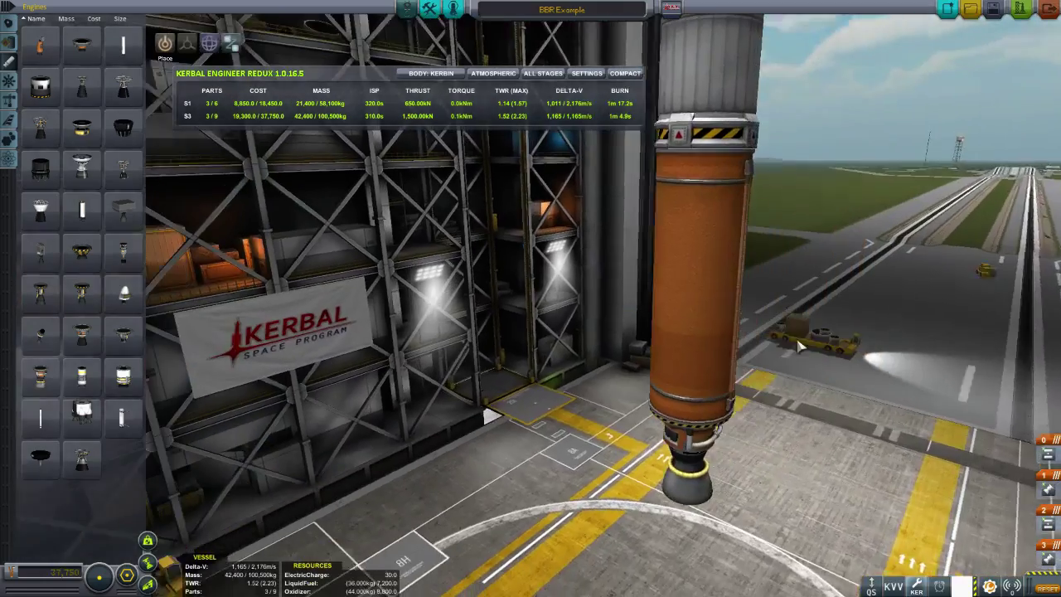
scroll(746, 341, down, 2)
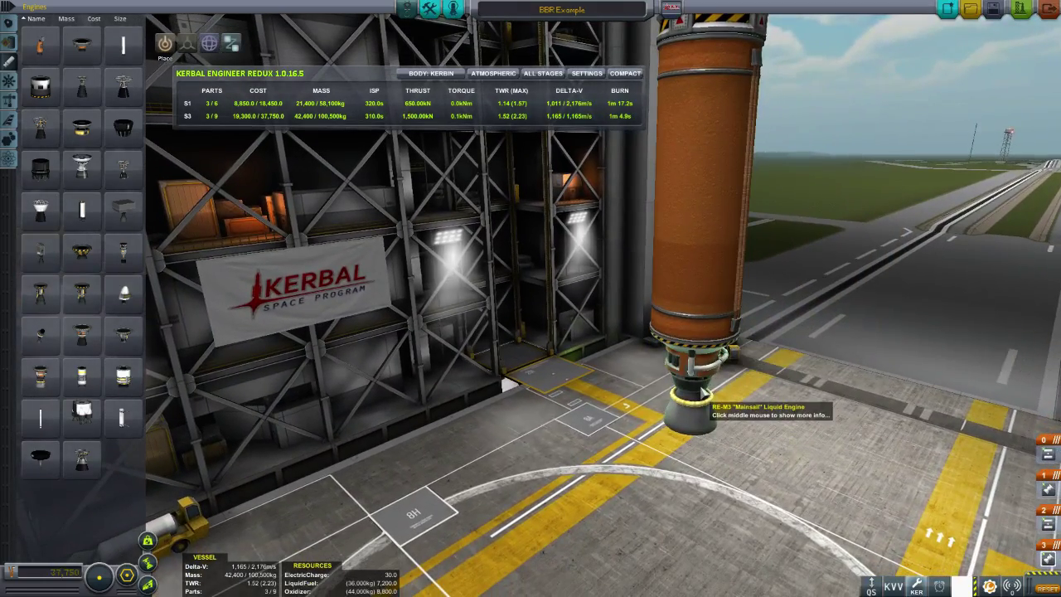
scroll(704, 392, up, 2)
Detach the Mainsail engine, park it beside the rocket, and detach the lower Jumbo-64 tank.
click(694, 484)
click(530, 383)
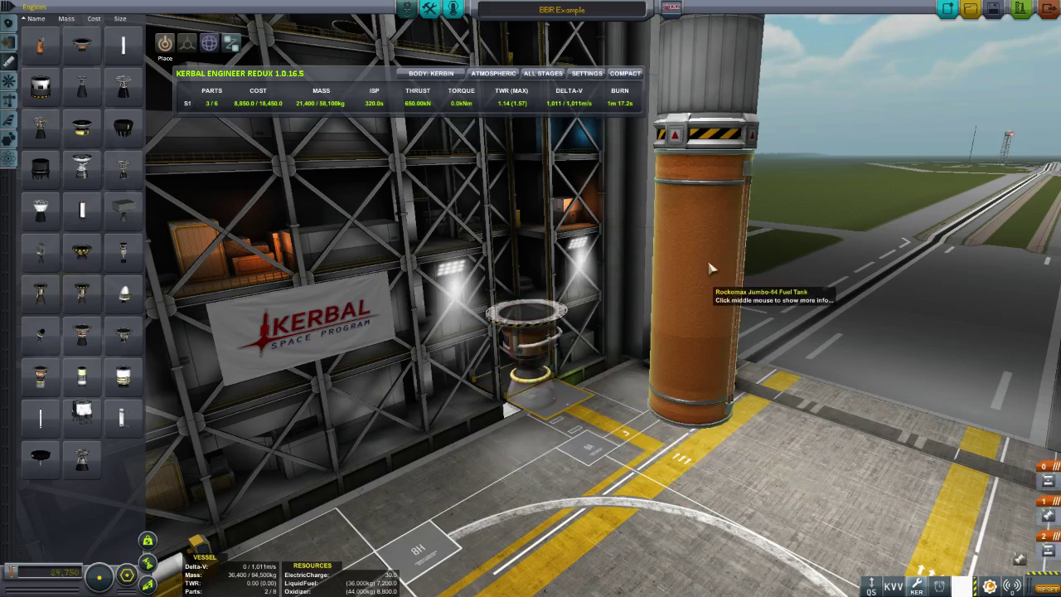
click(711, 268)
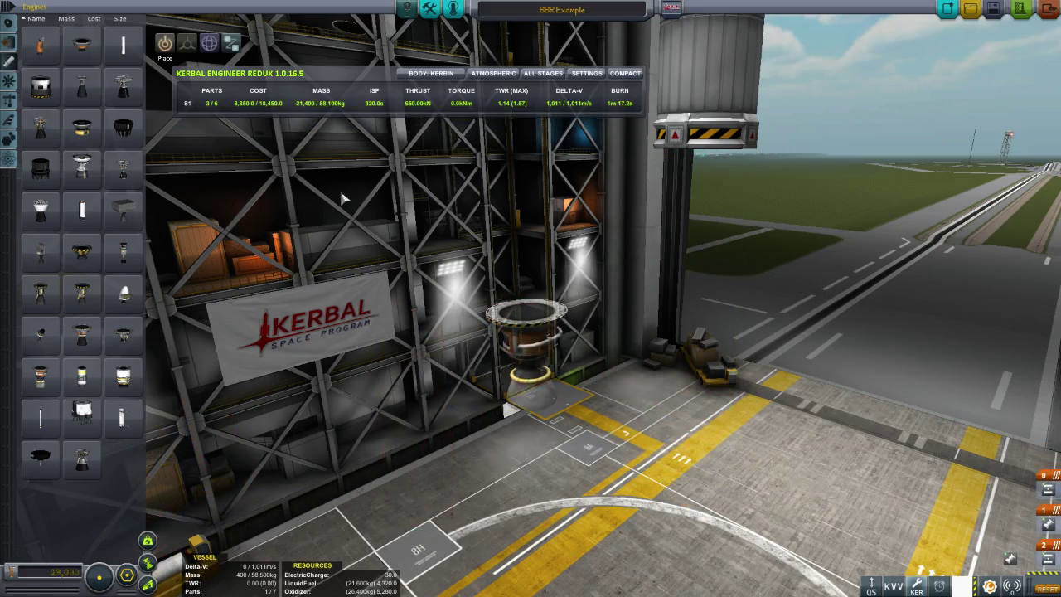
Discard the detached tank and attach a new Rockomax Jumbo-64 Fuel Tank beneath the lowest decoupler.
click(8, 42)
mouse_move(85, 89)
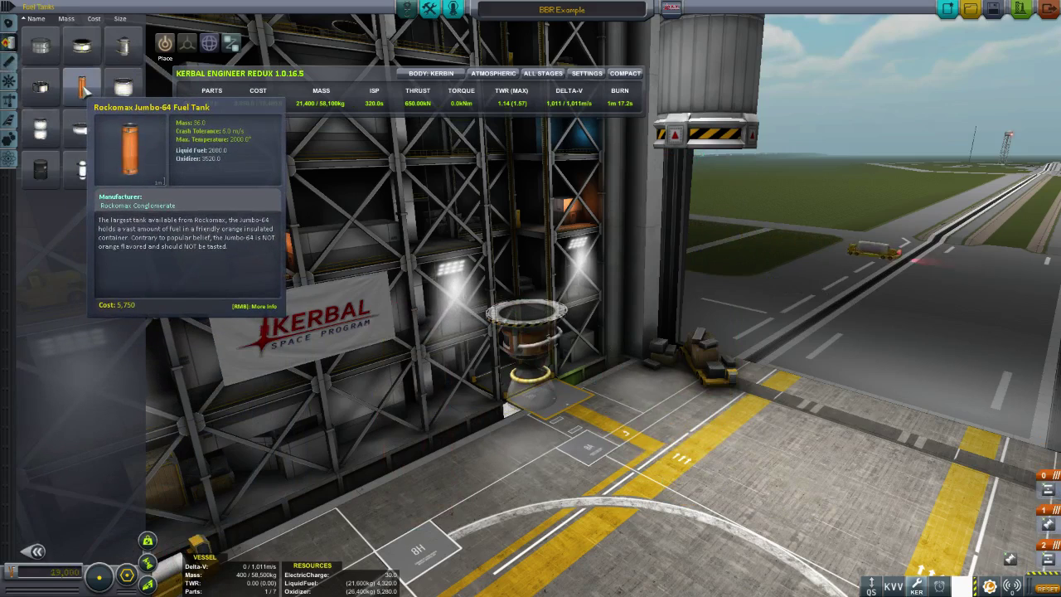
click(84, 89)
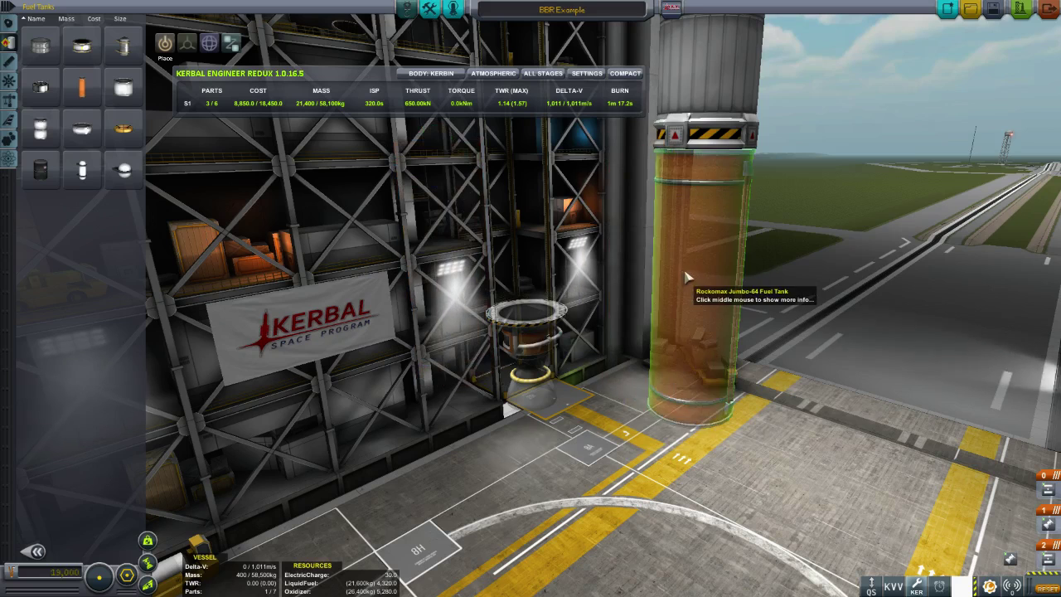
click(697, 277)
Place a loose Rockomax X200-32 Fuel Tank beside the rocket and remove the lower Jumbo-64 tank.
click(40, 126)
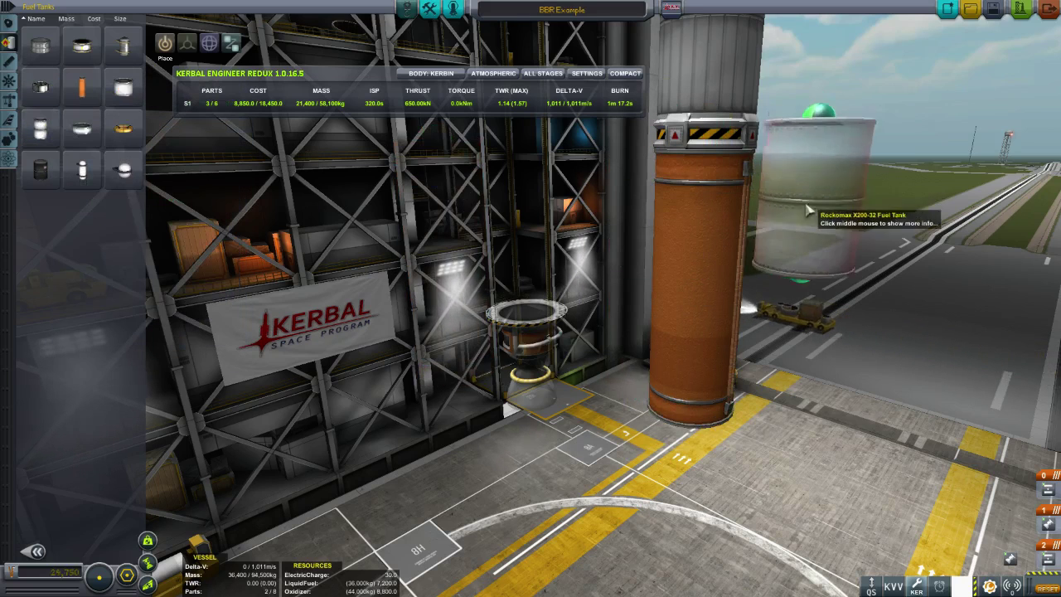
click(766, 259)
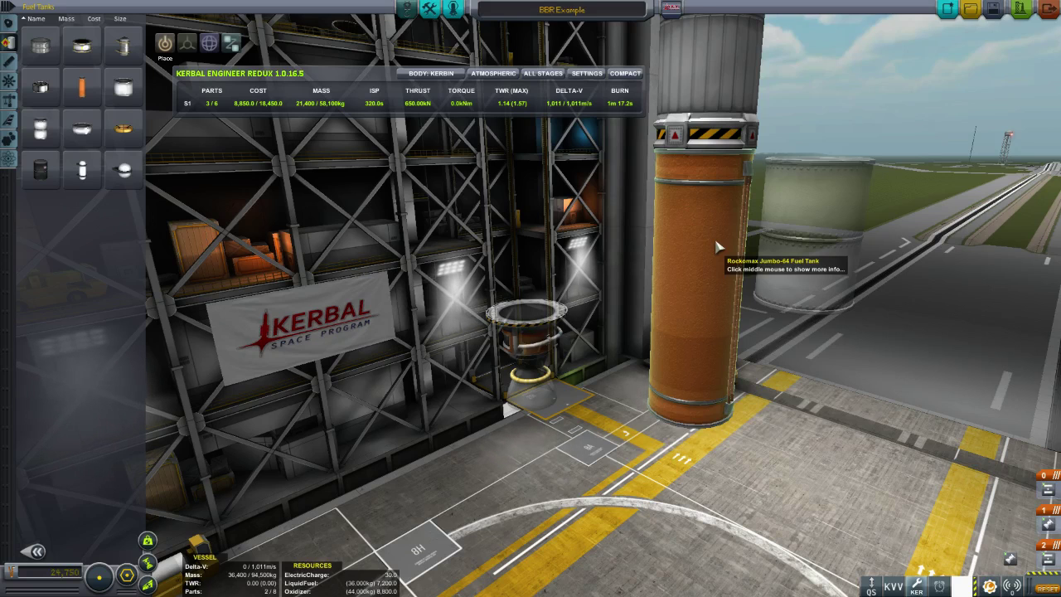
click(718, 246)
click(96, 153)
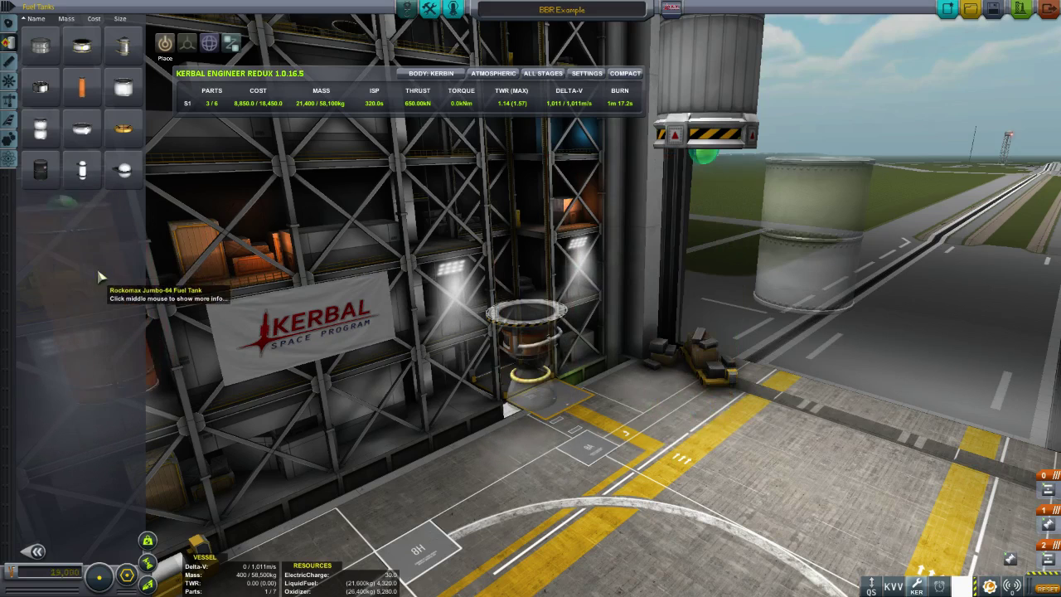
Attach a Rockomax X200-16 Fuel Tank beneath the lowest decoupler and mount the parked Mainsail engine under it.
click(124, 89)
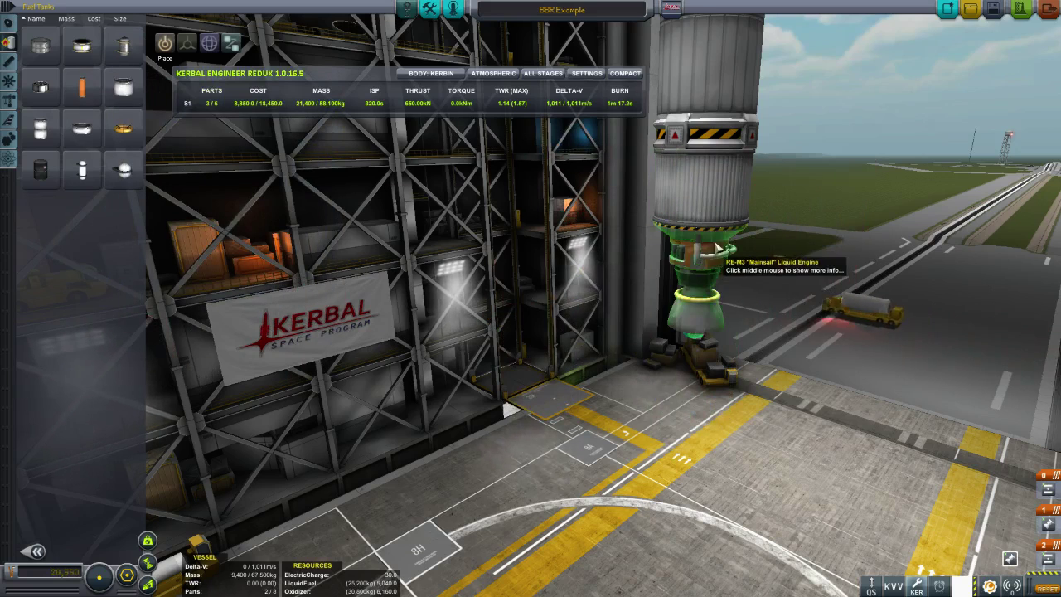
click(700, 363)
scroll(509, 439, up, 3)
Attach TT-70 Radial Decouplers around the bottom X200-16 tank with three-way symmetry.
click(8, 101)
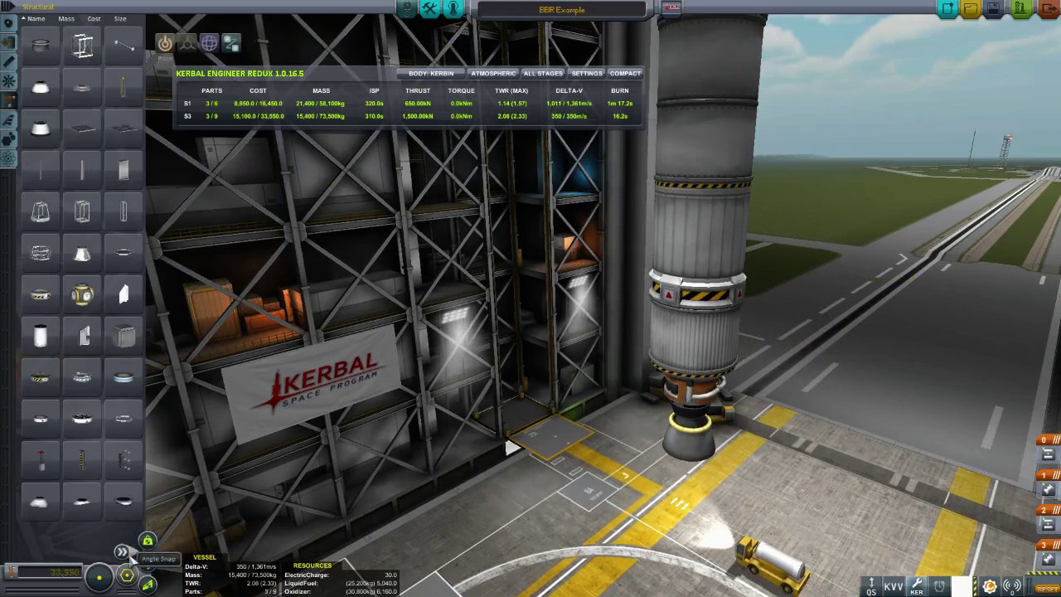
click(116, 458)
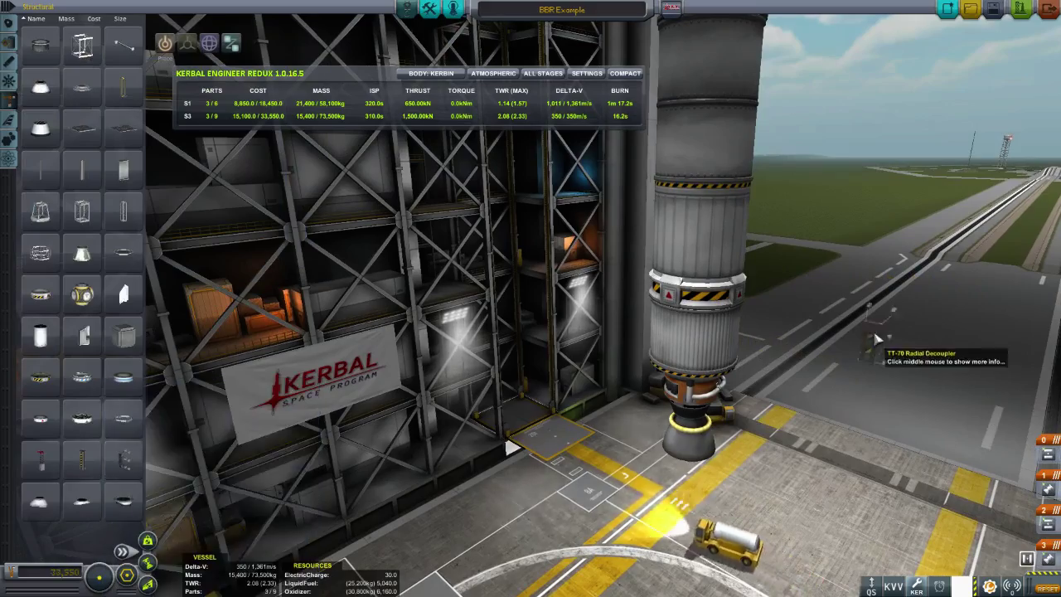
drag(876, 338, 697, 362)
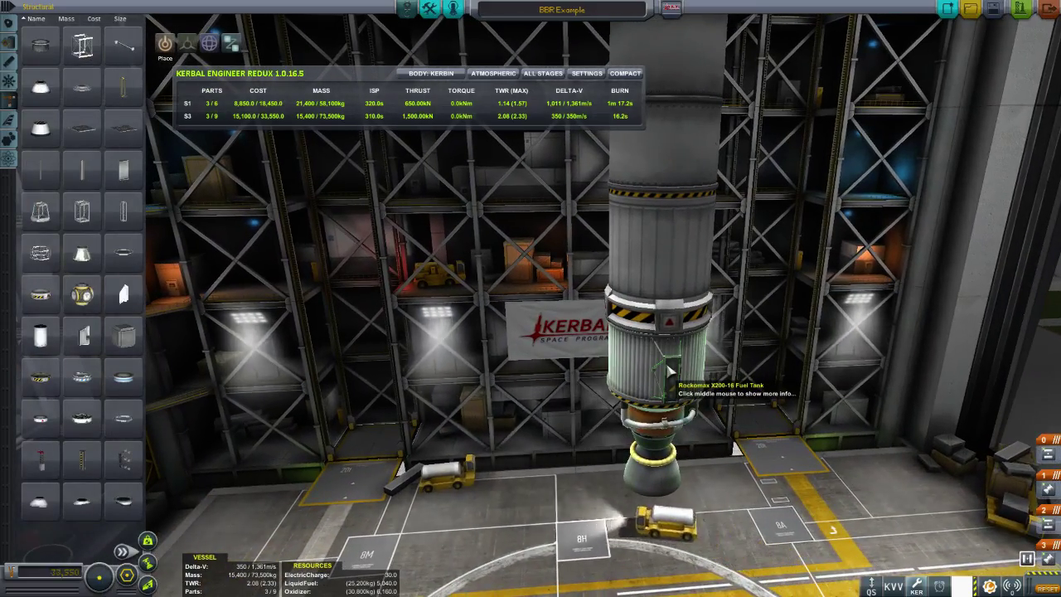
key(x)
key(x)
click(663, 369)
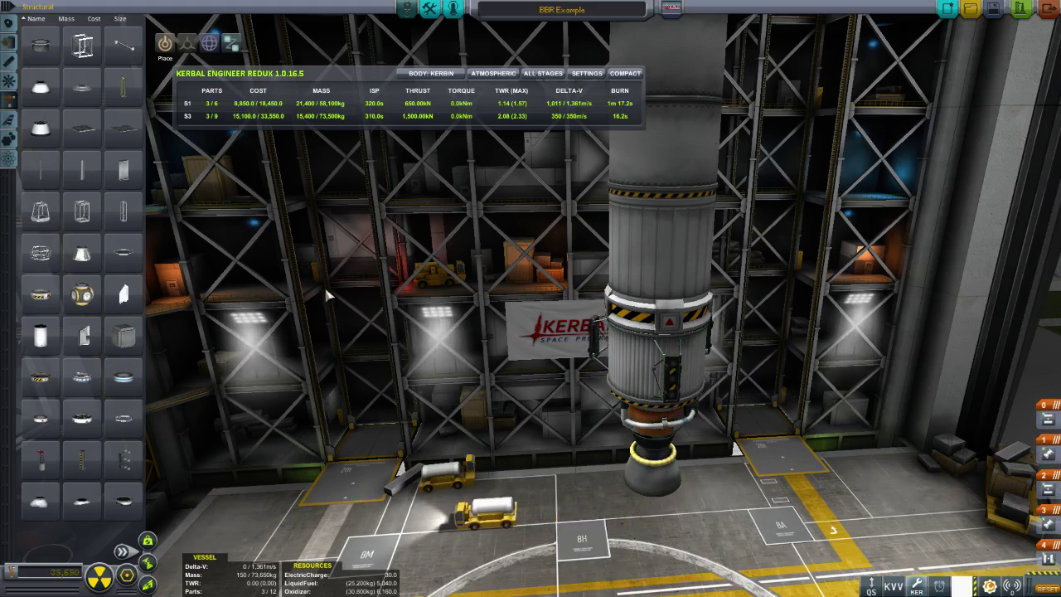
Attach a Rockomax X200-16 Fuel Tank to each of the three radial decouplers.
click(9, 42)
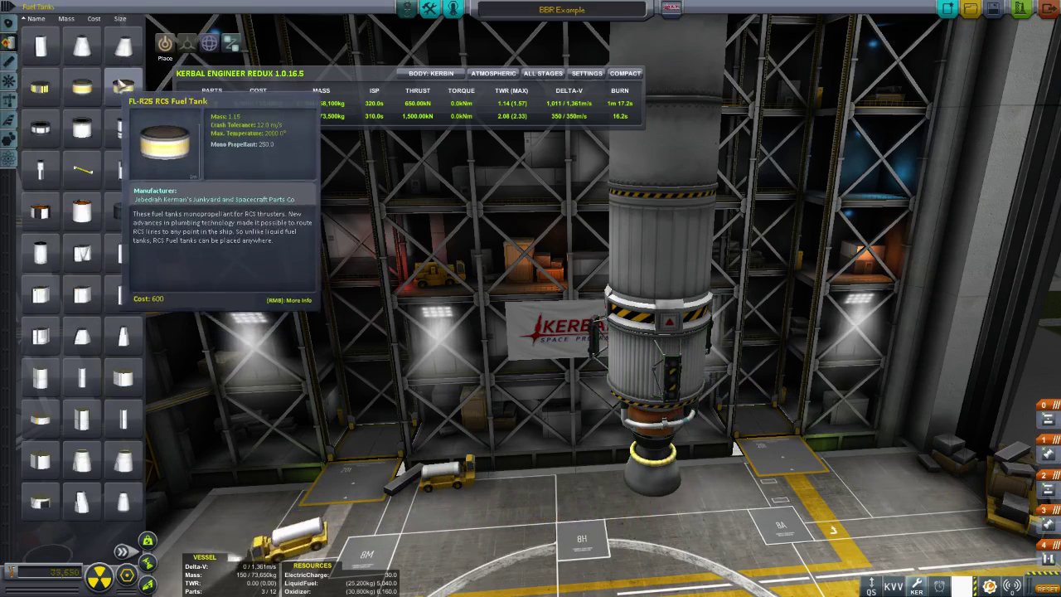
click(123, 90)
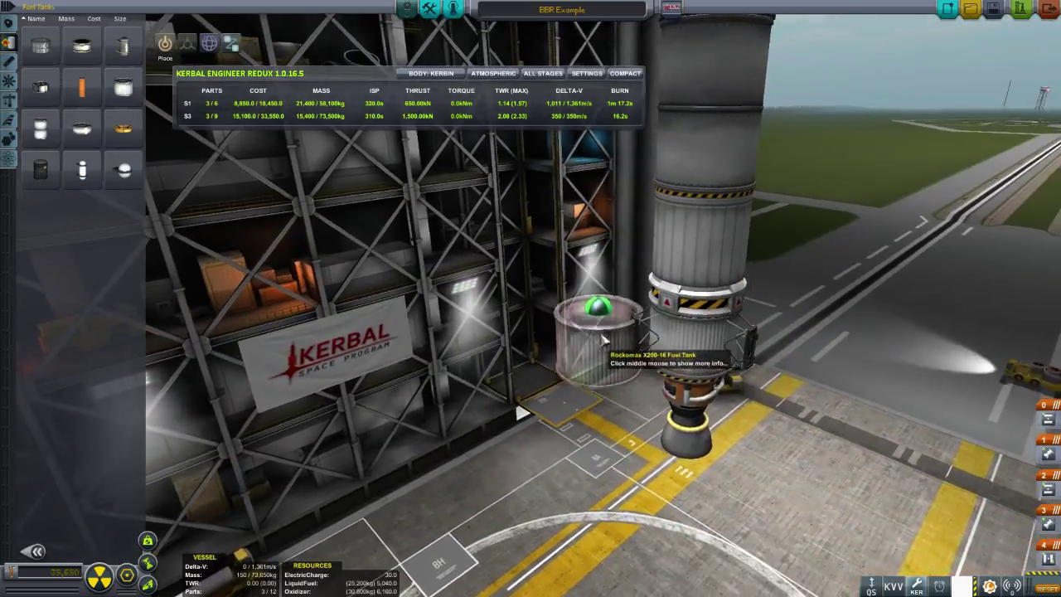
drag(605, 340, 863, 374)
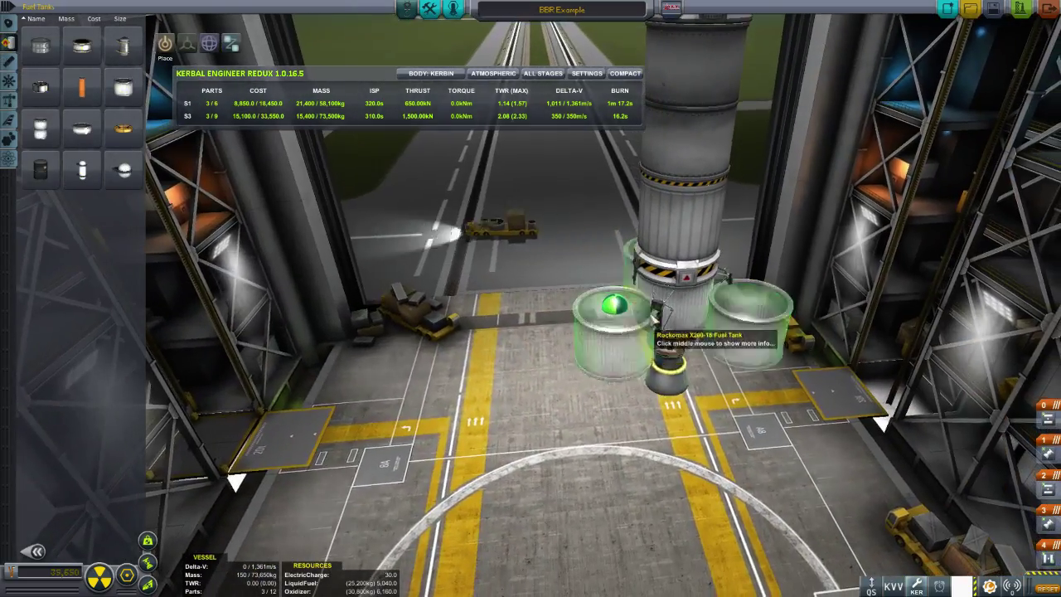
drag(659, 322, 637, 487)
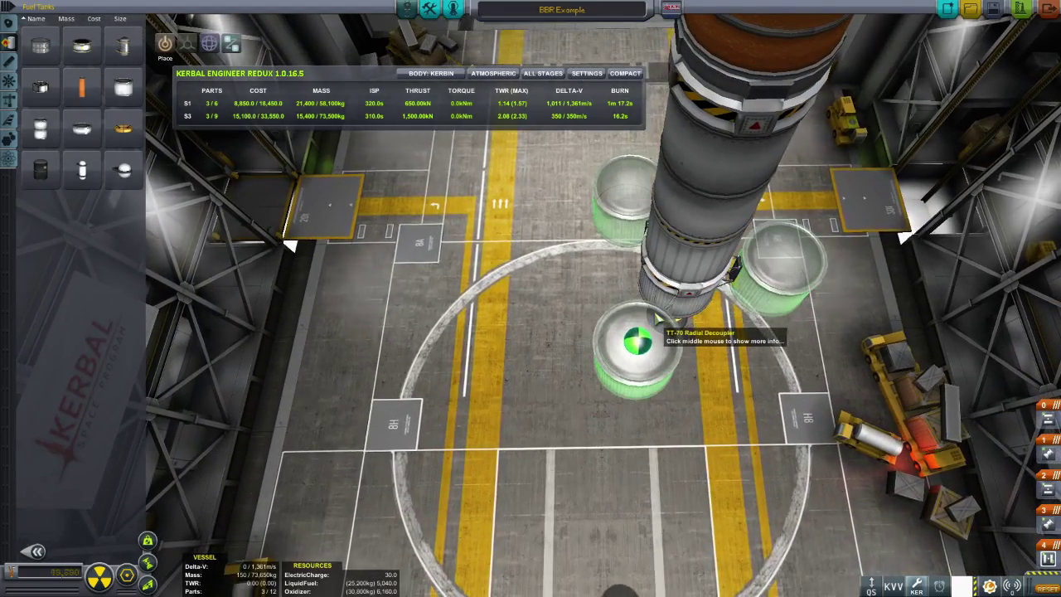
click(646, 323)
drag(646, 323, 480, 232)
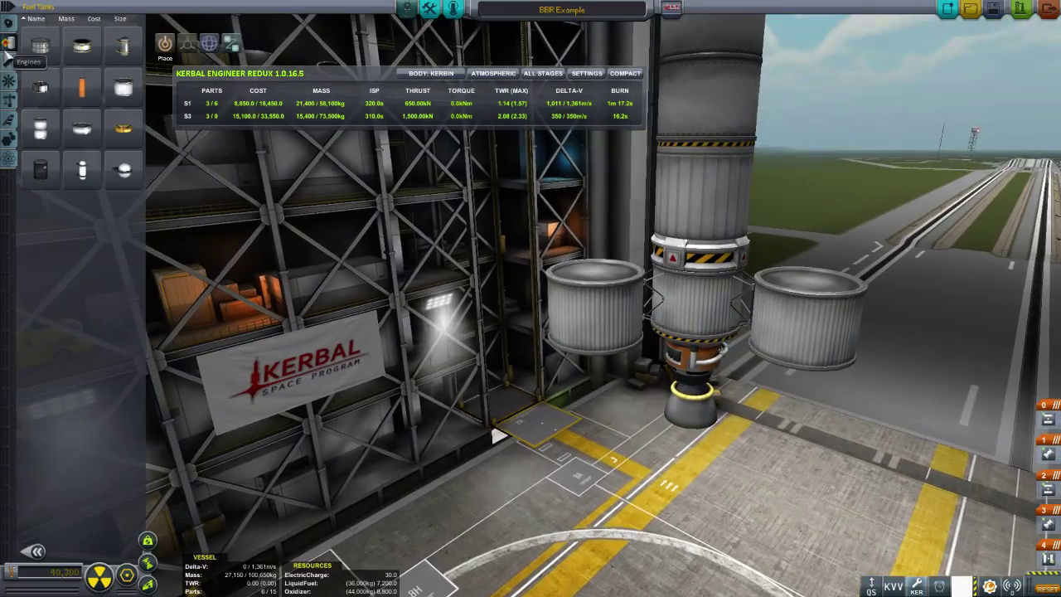
Run FTX-2 External Fuel Ducts from the three radial side tanks into the central Rockomax X200-16 tank.
scroll(67, 109, up, 1)
click(79, 167)
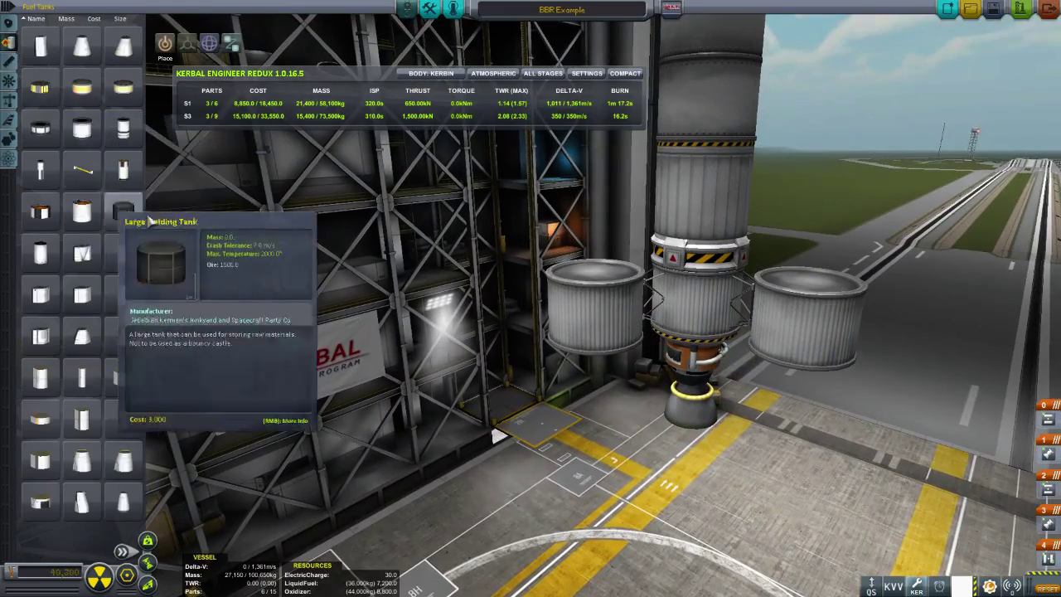
drag(440, 320, 549, 371)
scroll(551, 371, up, 3)
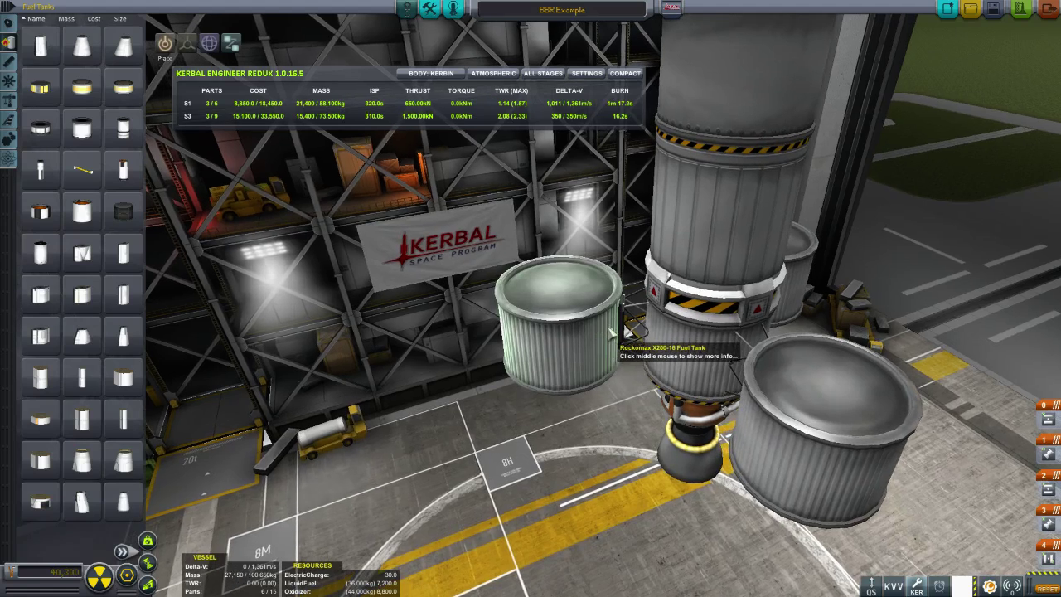
click(611, 333)
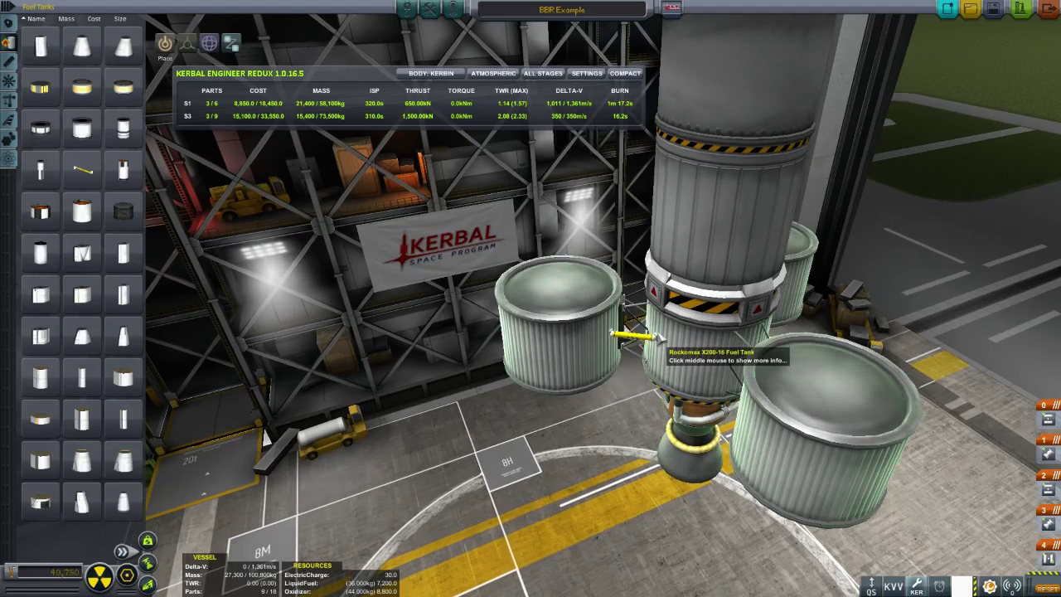
click(658, 336)
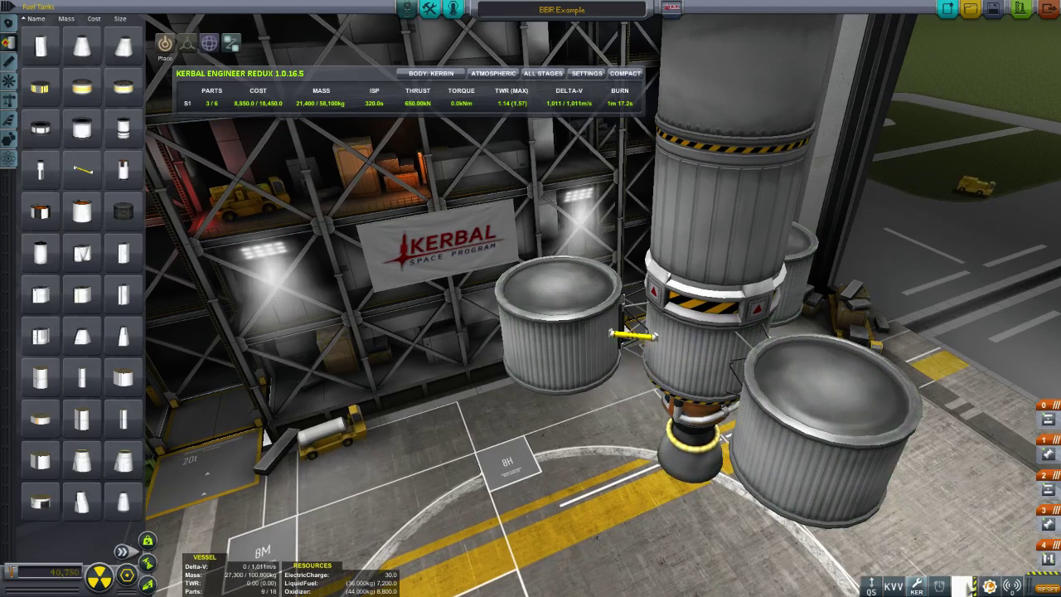
Reset the rocket's staging order to include the radial decouplers and fuel-ducted side tanks.
click(1047, 589)
drag(489, 406, 470, 231)
scroll(469, 227, up, 3)
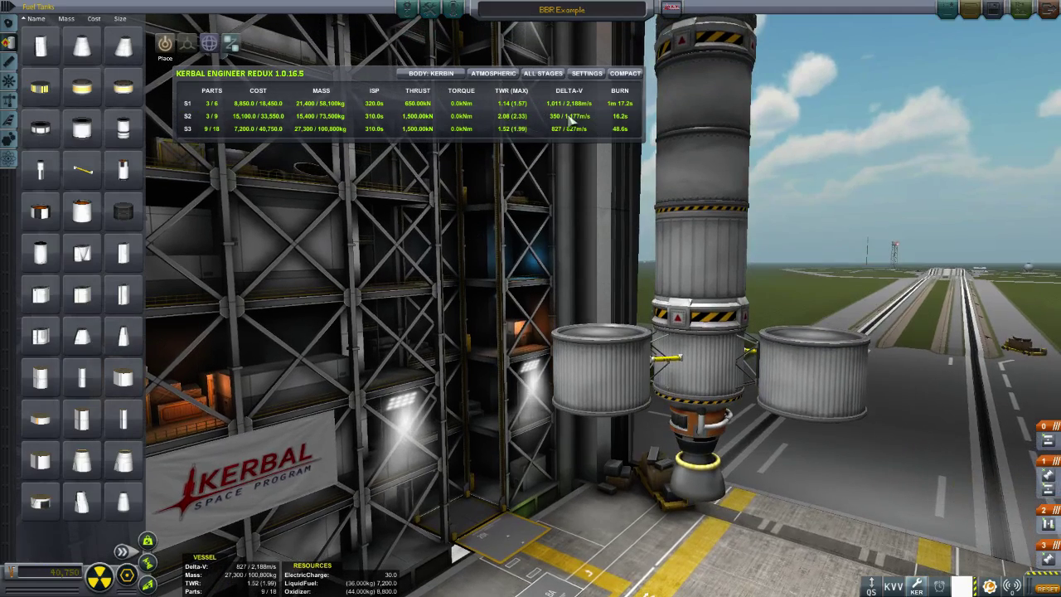
Park the lower X200-16 tank cluster beside the rocket and attach a Rockomax Jumbo-64 Fuel Tank beneath the lowest decoupler.
click(696, 360)
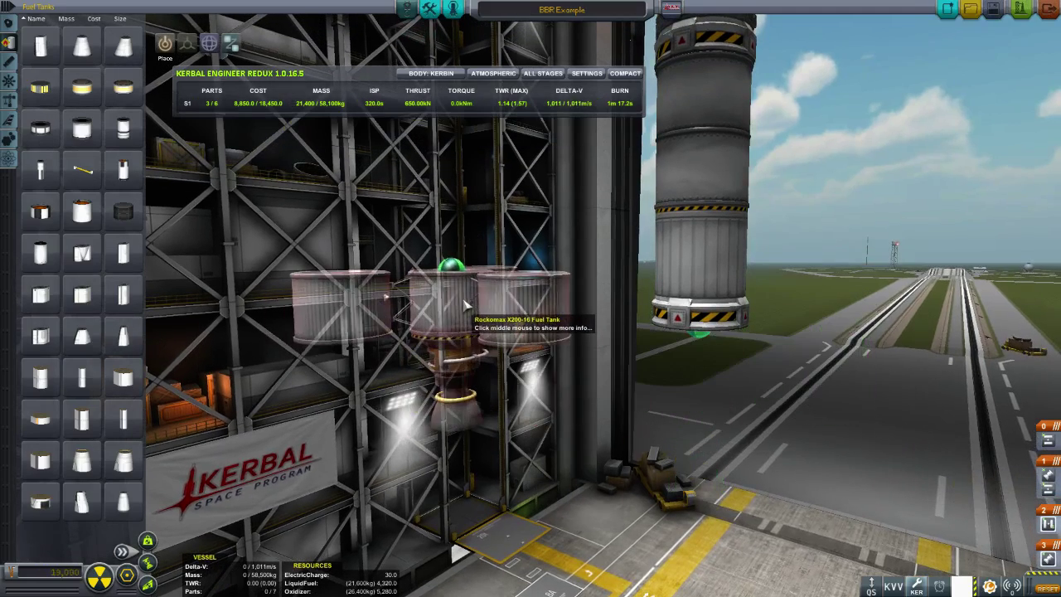
click(467, 305)
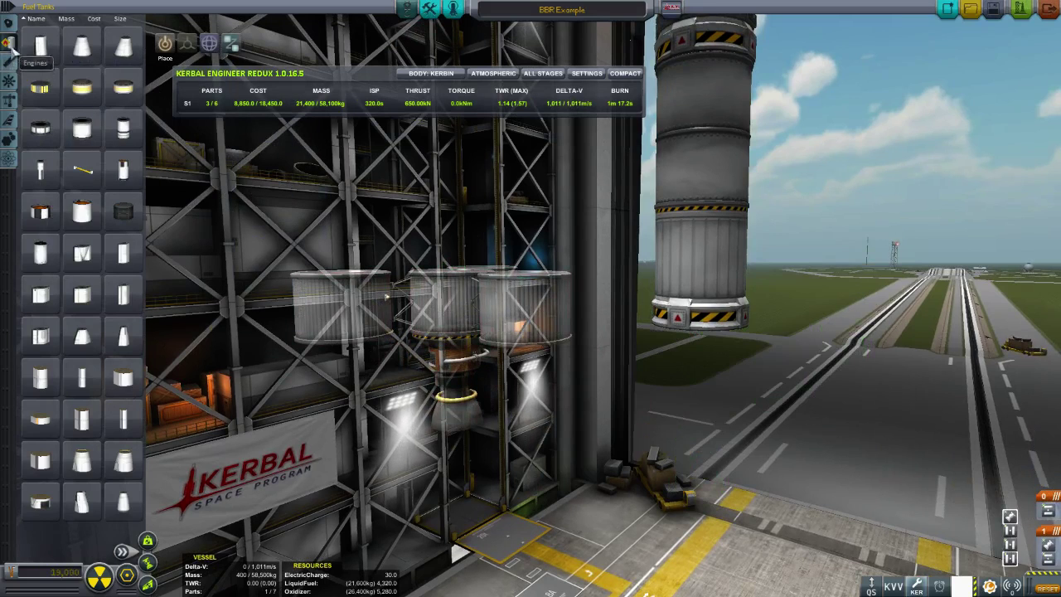
scroll(78, 166, down, 5)
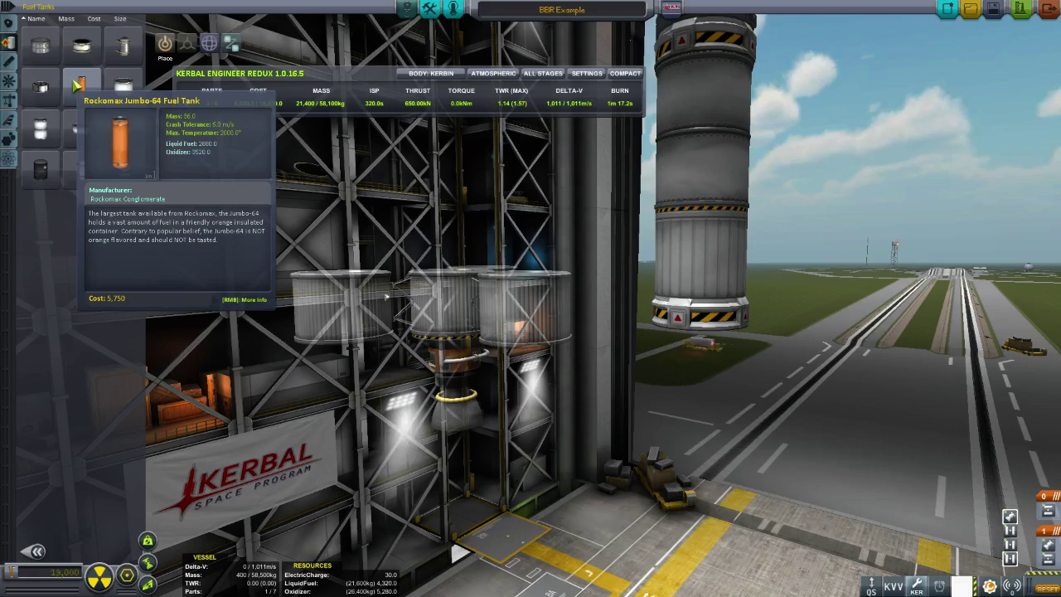
click(78, 83)
click(698, 451)
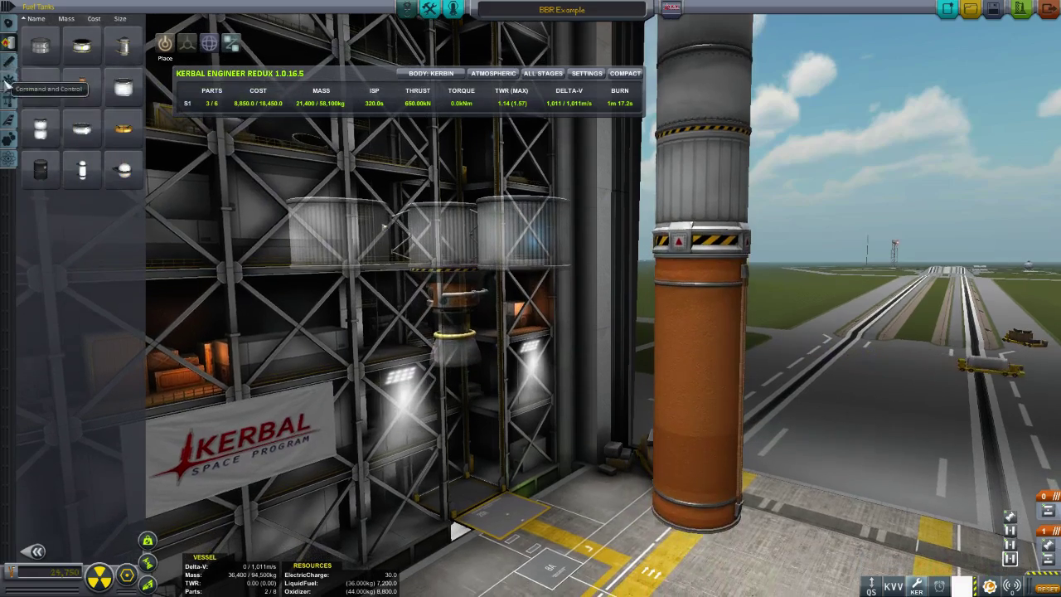
Mount an RE-M3 "Mainsail" Liquid Engine under the Jumbo-64 tank.
click(8, 61)
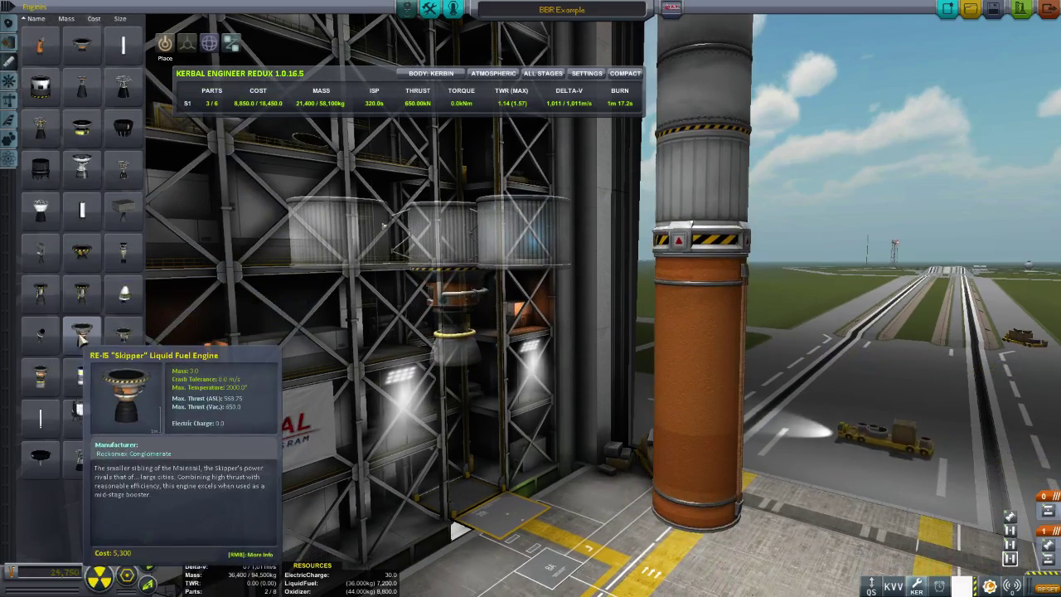
click(83, 335)
scroll(614, 419, down, 2)
click(692, 513)
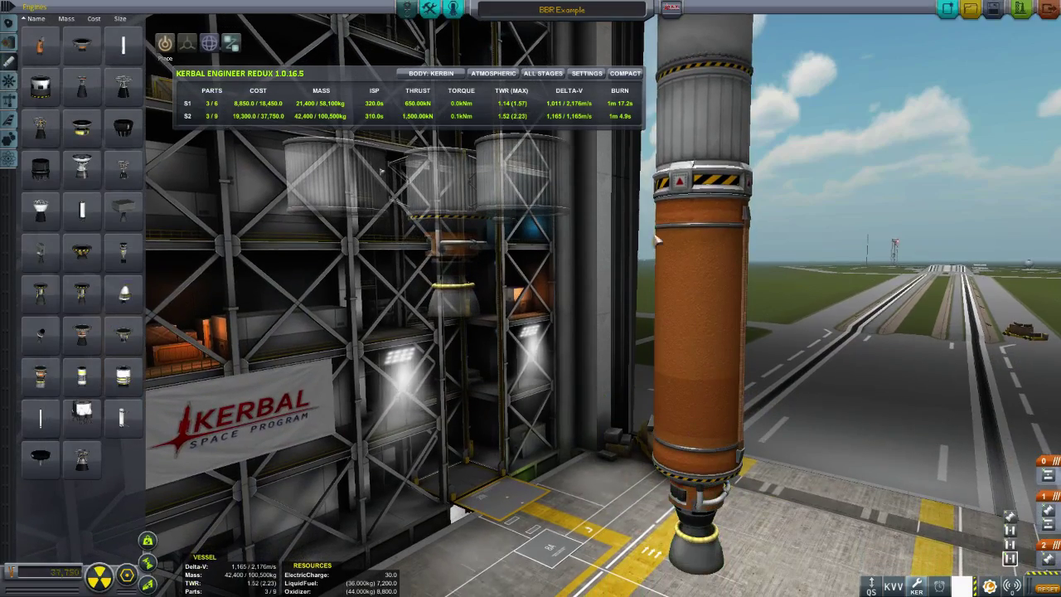
Park the Jumbo-64 and Mainsail stage beside the rocket and reattach the X200-16 tank cluster beneath the lowest decoupler.
click(656, 238)
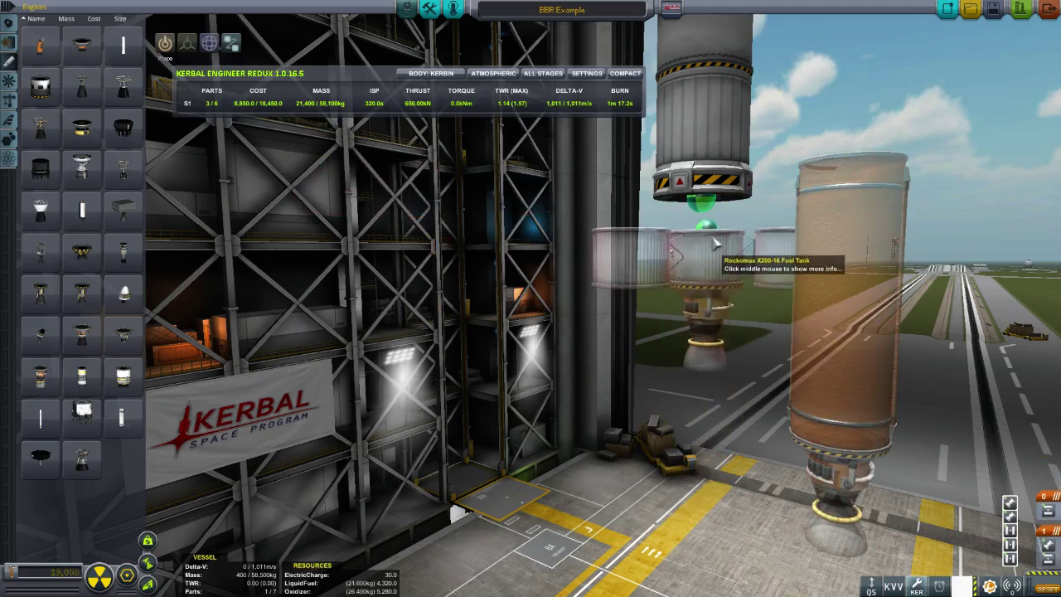
click(705, 220)
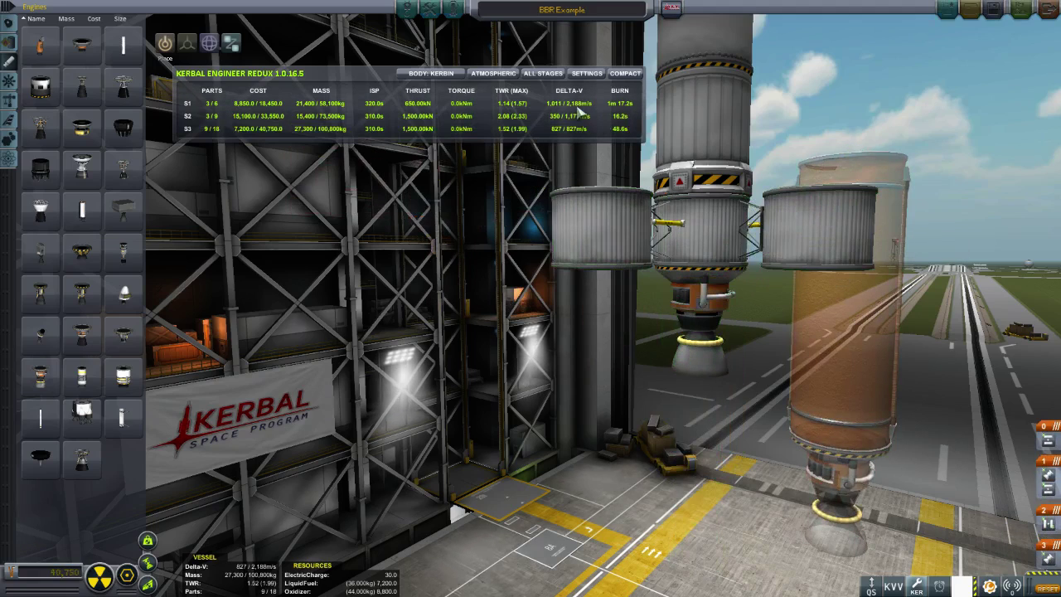
drag(672, 298, 731, 430)
click(841, 446)
click(943, 317)
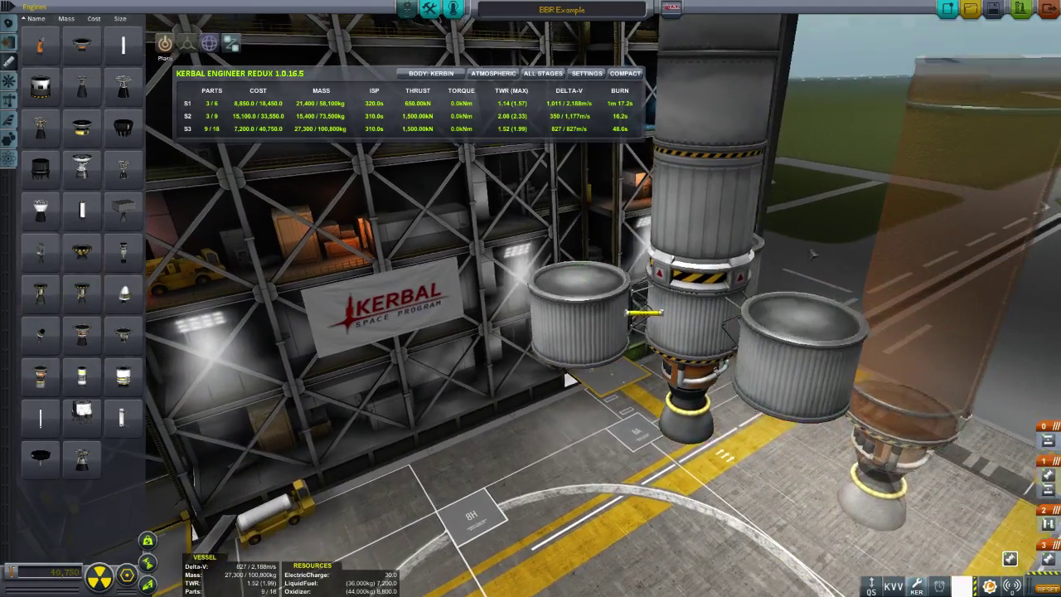
Examine the side tanks, fuel ducts and Mainsail stage from several angles, including one side tank's resource contents.
drag(813, 254, 658, 279)
scroll(473, 316, up, 2)
scroll(427, 325, down, 2)
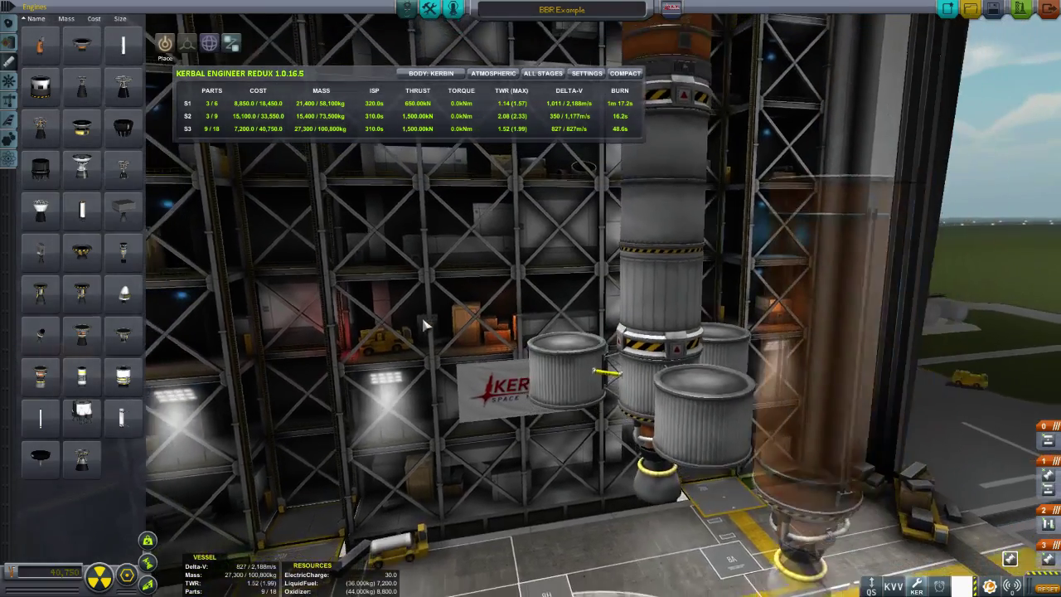
drag(424, 324, 775, 394)
drag(633, 360, 492, 260)
drag(346, 355, 750, 338)
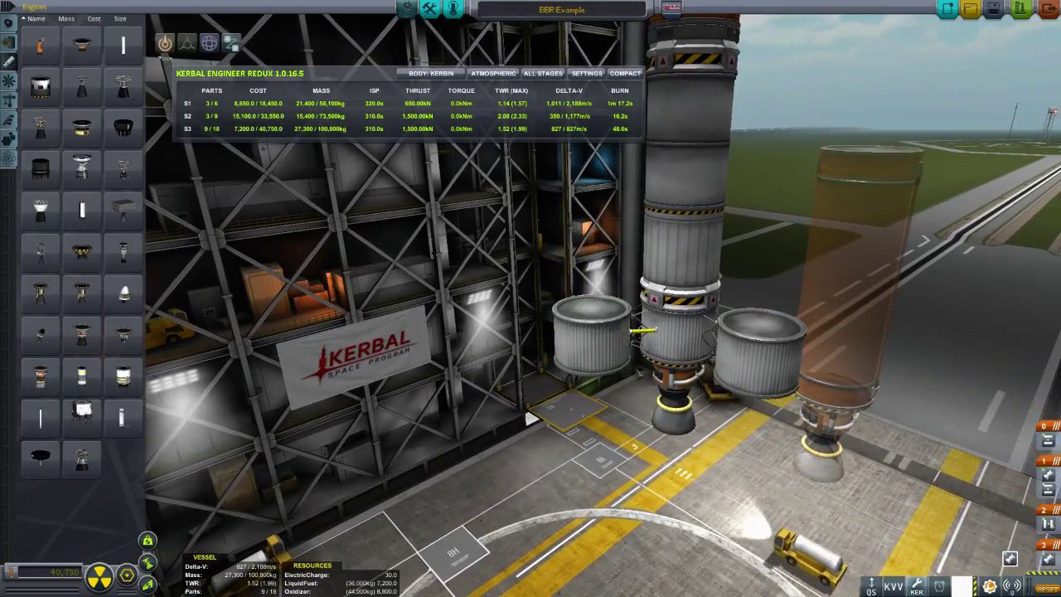
drag(639, 375, 766, 447)
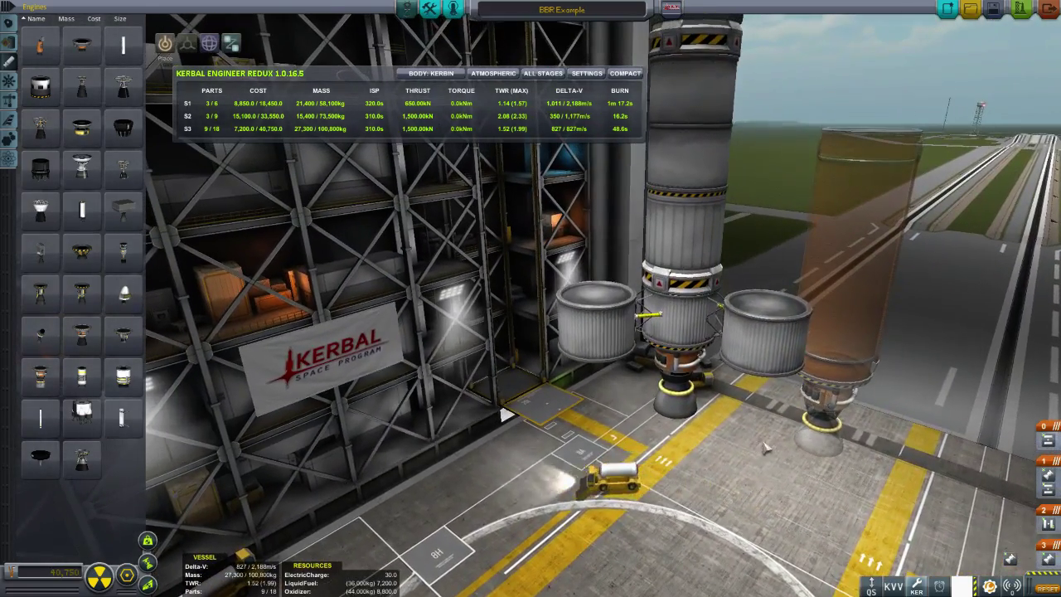
right_click(608, 321)
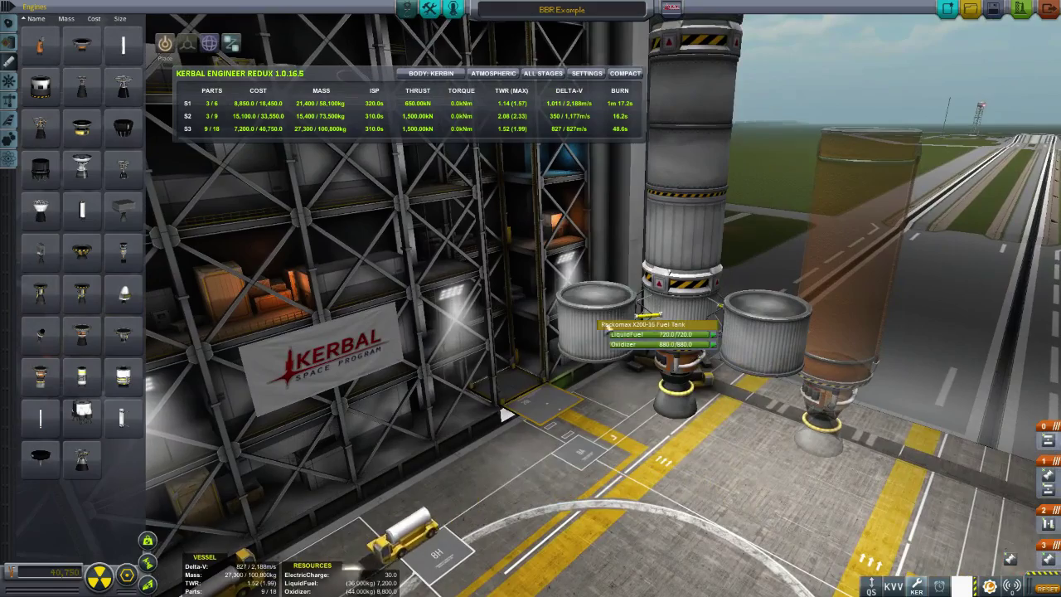
drag(506, 415, 627, 444)
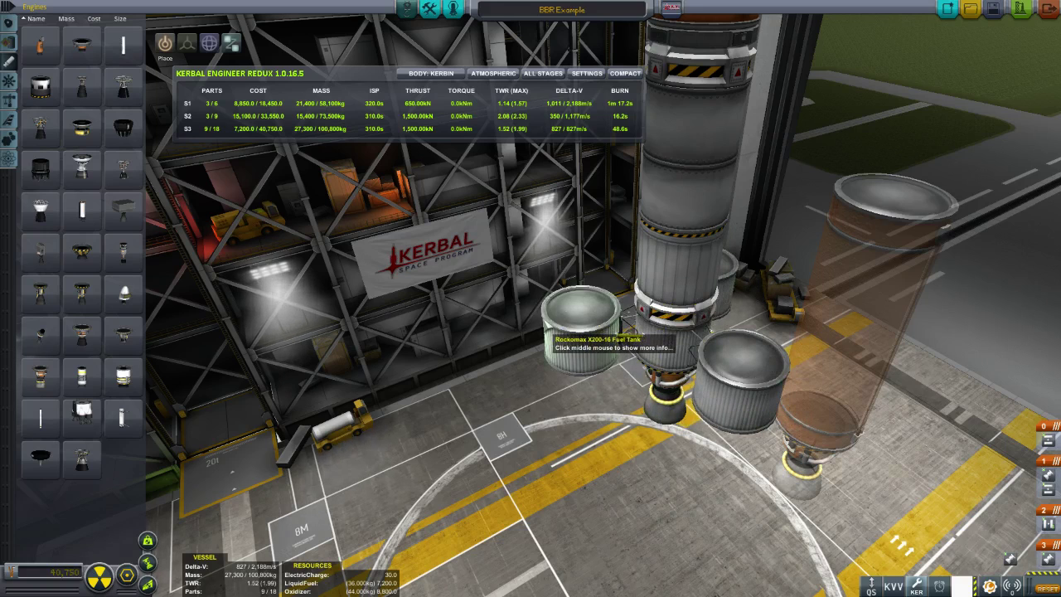
drag(533, 359, 637, 244)
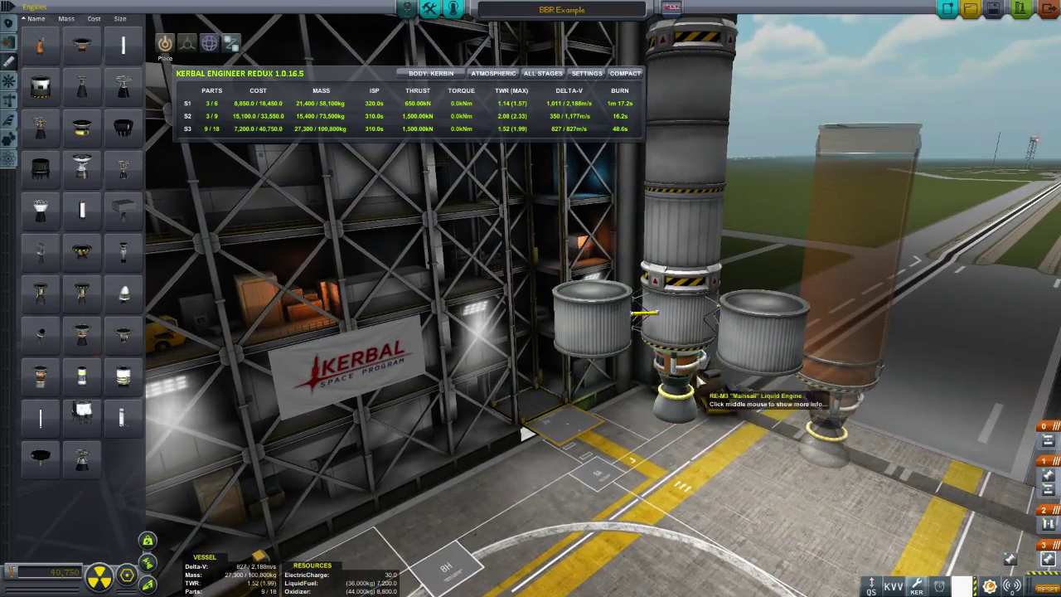
drag(522, 436, 535, 382)
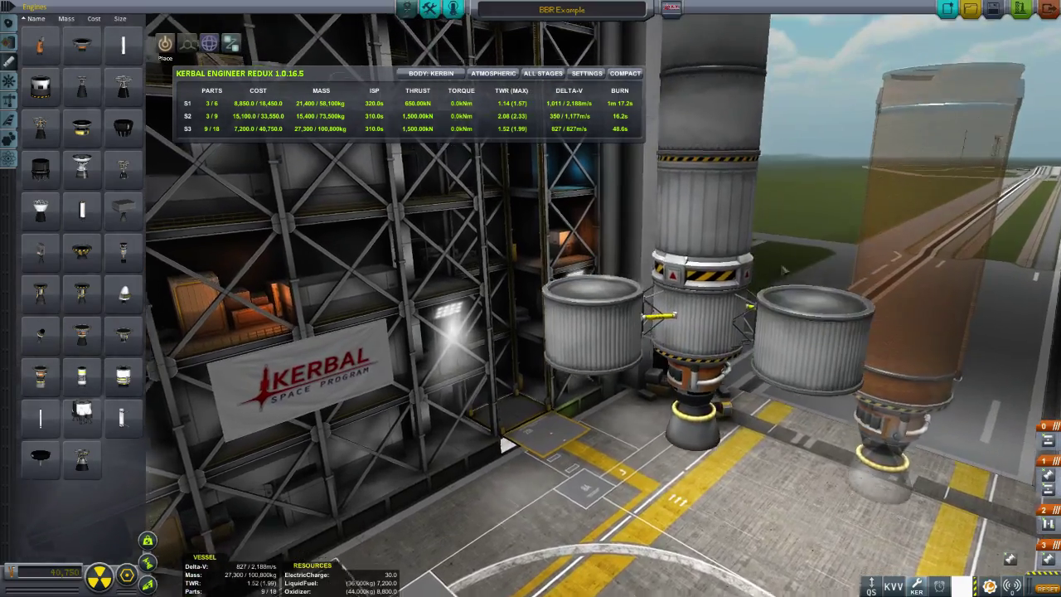
drag(784, 271, 694, 280)
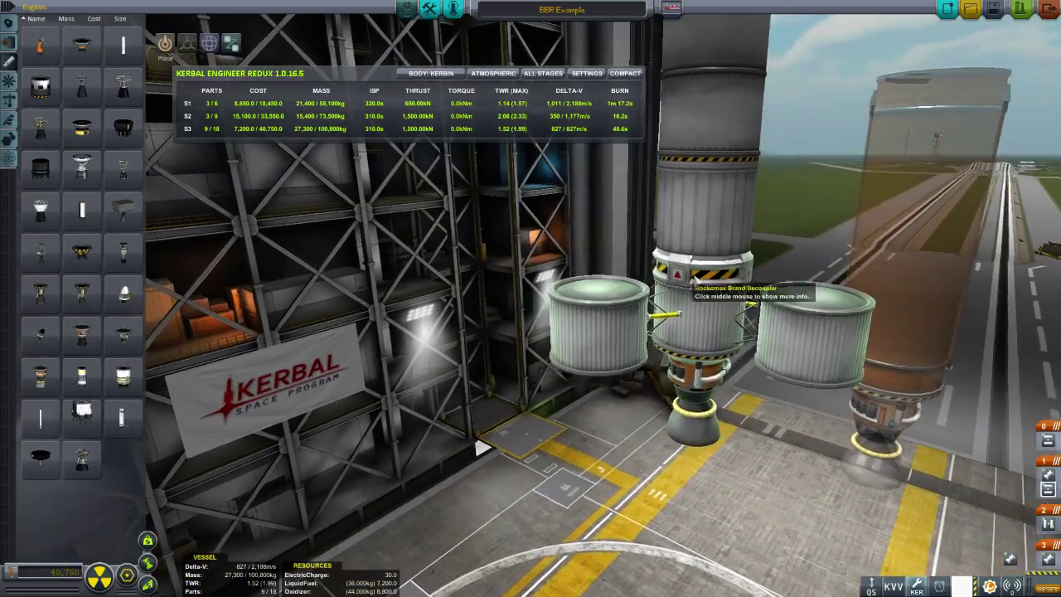
Discard the X200-16 tank cluster and reattach the parked Jumbo-64 and Mainsail stage beneath the lowest decoupler.
click(692, 282)
click(81, 520)
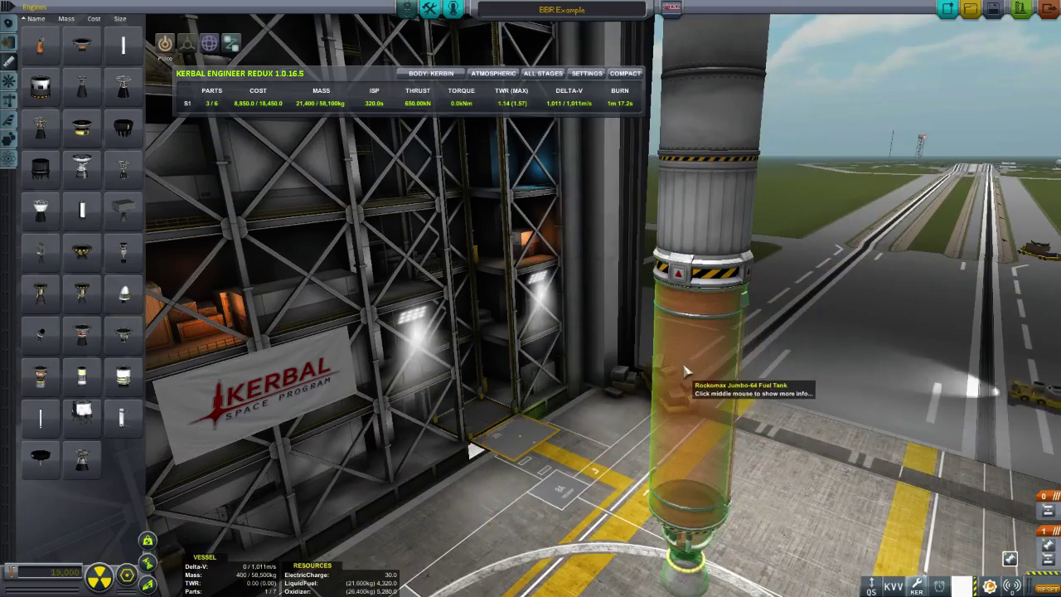
click(684, 375)
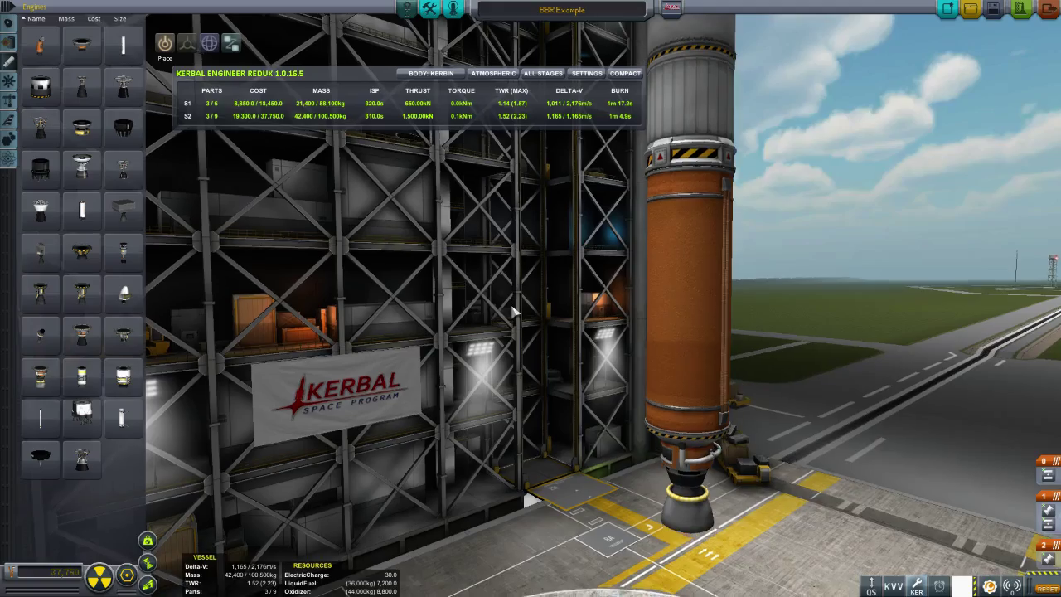
Attach a pair of TT-70 Radial Decouplers to opposite sides of the Jumbo-64 tank, near its lower end, with two-way symmetry.
drag(512, 306, 491, 326)
scroll(491, 325, up, 3)
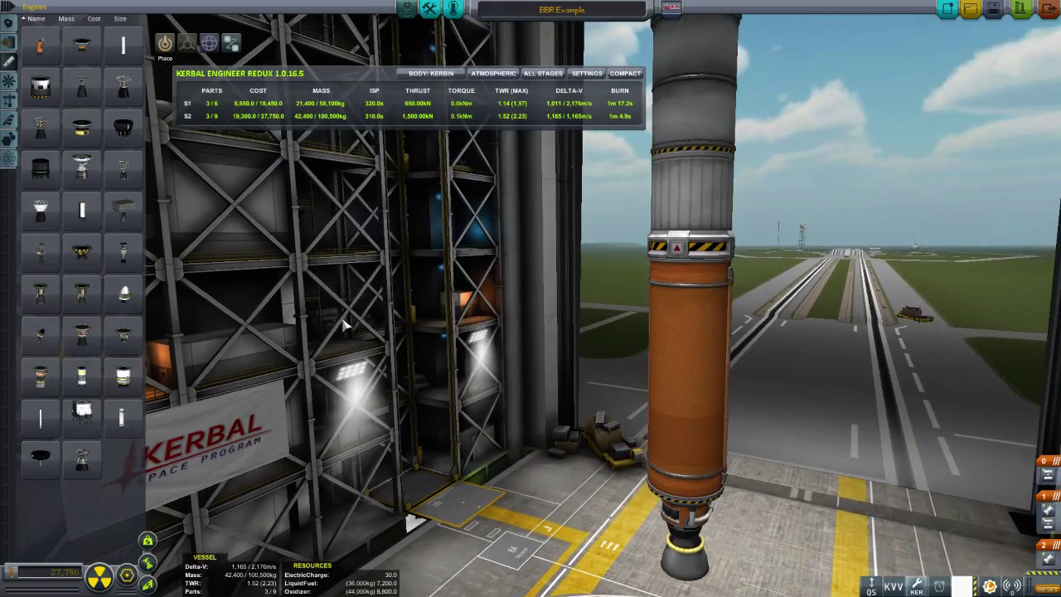
click(10, 100)
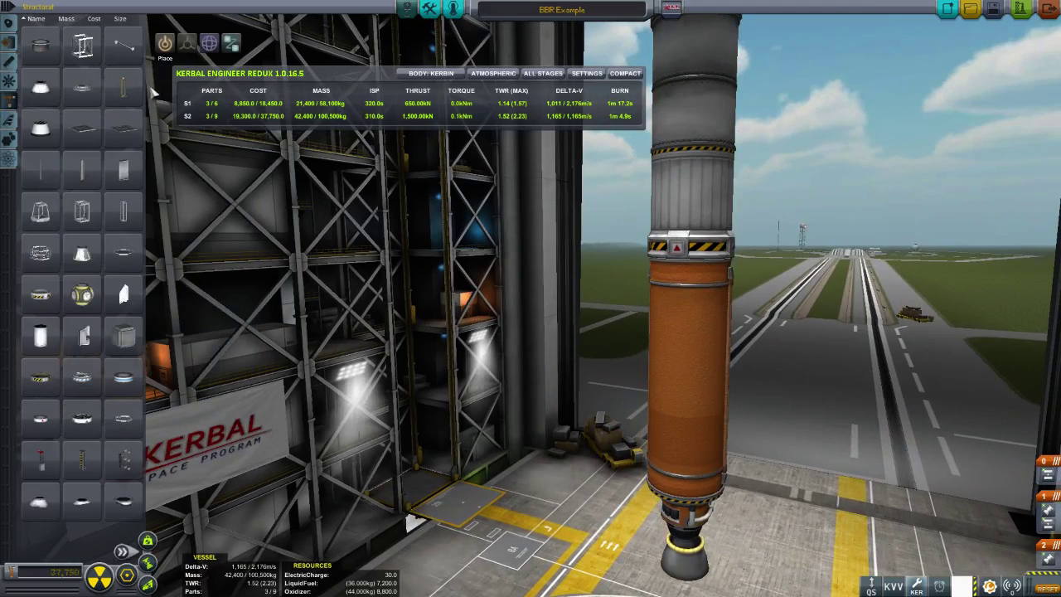
click(123, 462)
drag(514, 360, 672, 437)
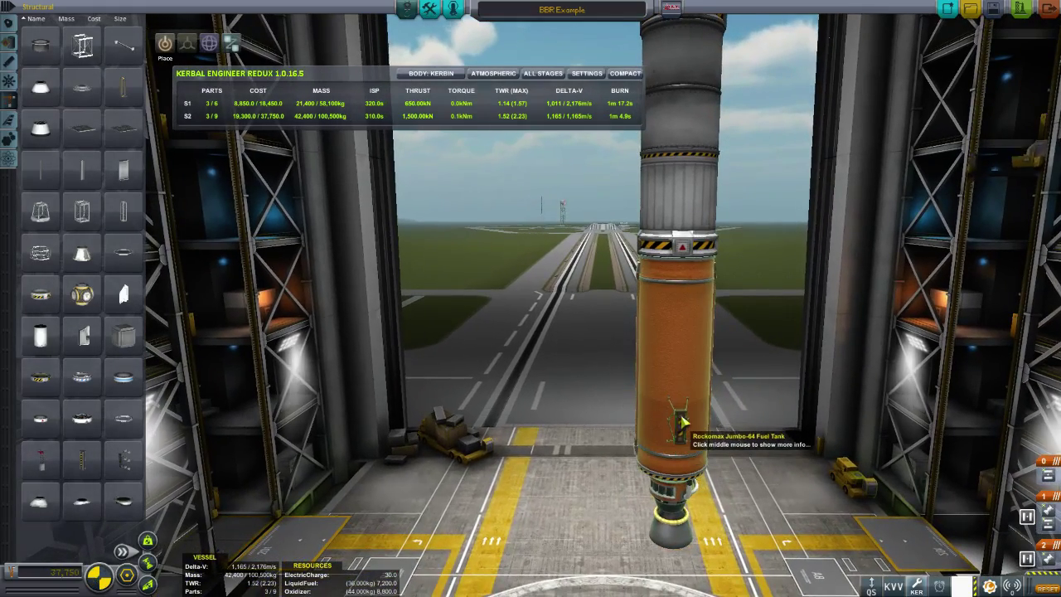
click(682, 422)
Attach a Rockomax Jumbo-64 Fuel Tank to each of the two radial decouplers.
click(9, 43)
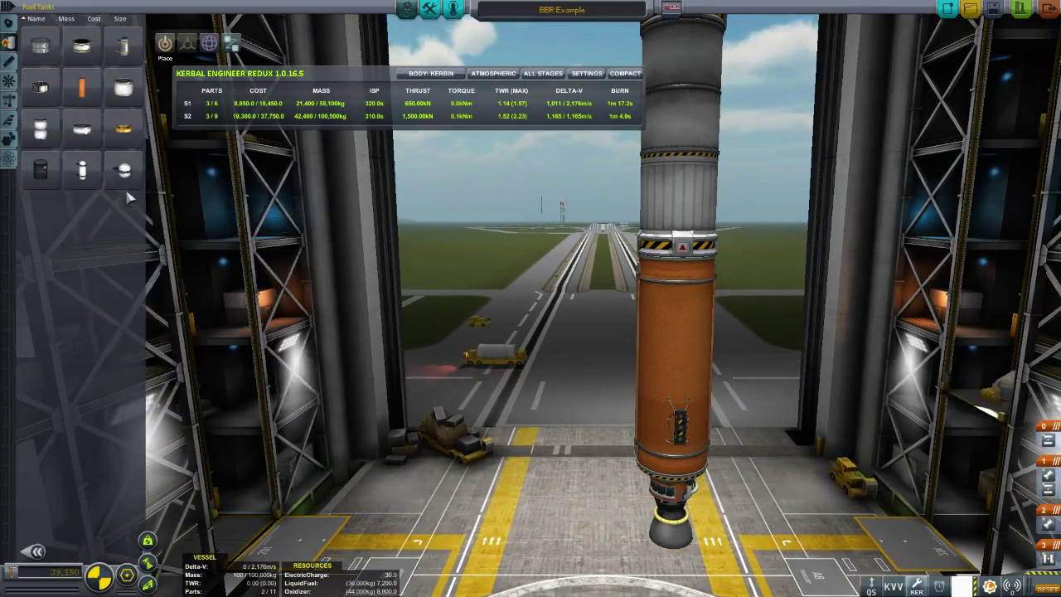
click(82, 87)
drag(510, 268, 353, 227)
scroll(355, 228, down, 3)
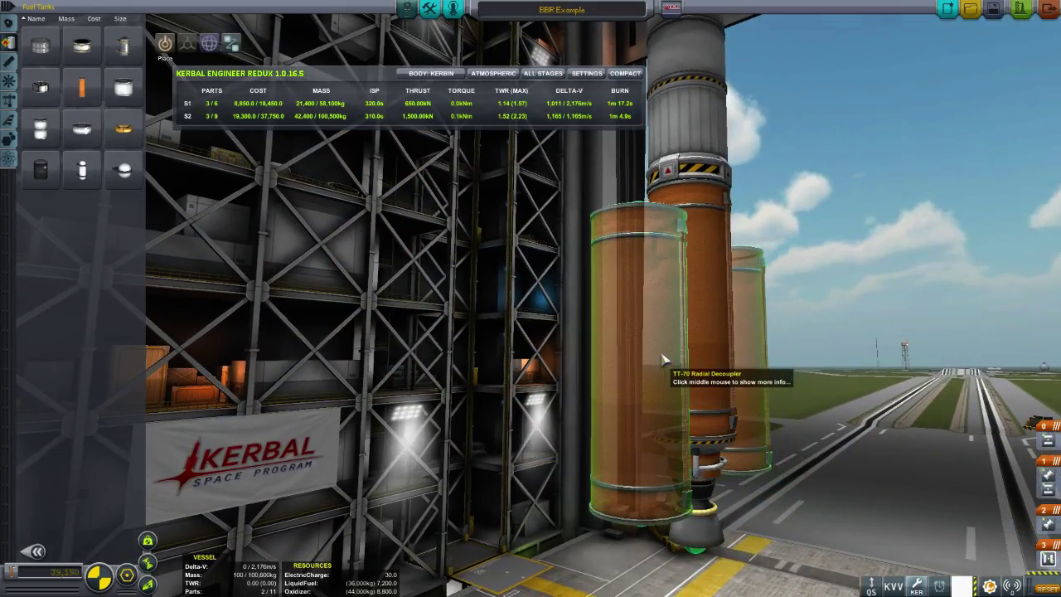
click(663, 359)
Offset the side tanks upward and inward so they sit level with and close to the central Jumbo-64 tank.
key(2)
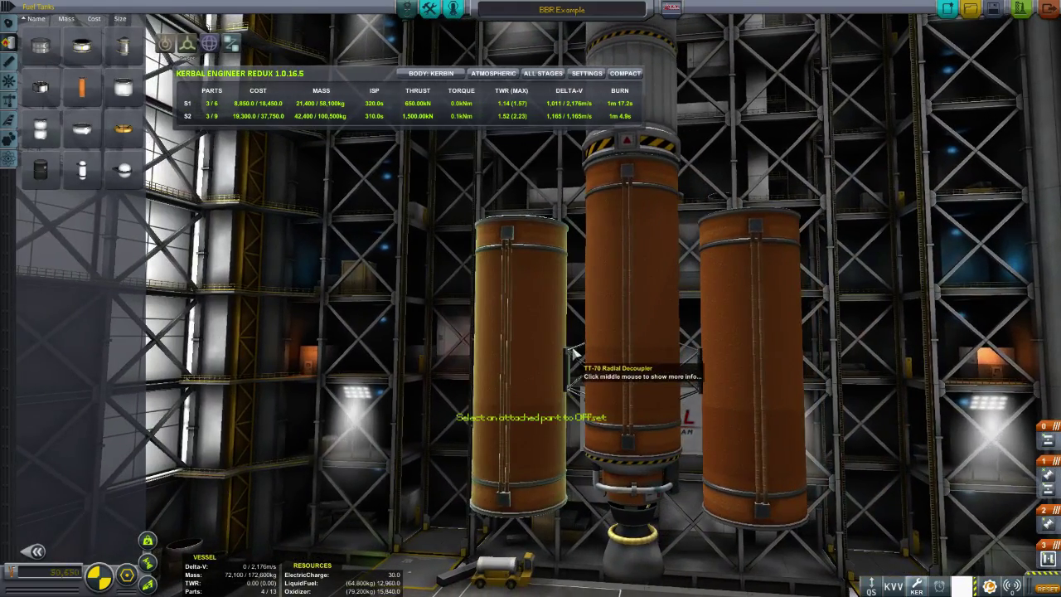
click(574, 349)
drag(592, 415, 594, 364)
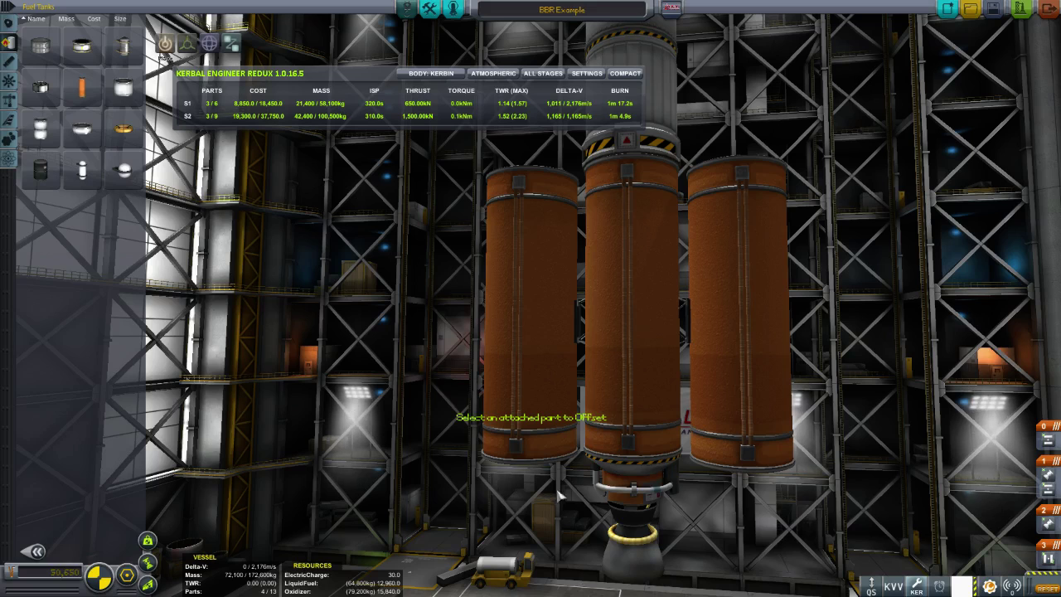
Duplicate the central Mainsail engine and mount a copy under each Jumbo-64 side tank.
alt+click(609, 495)
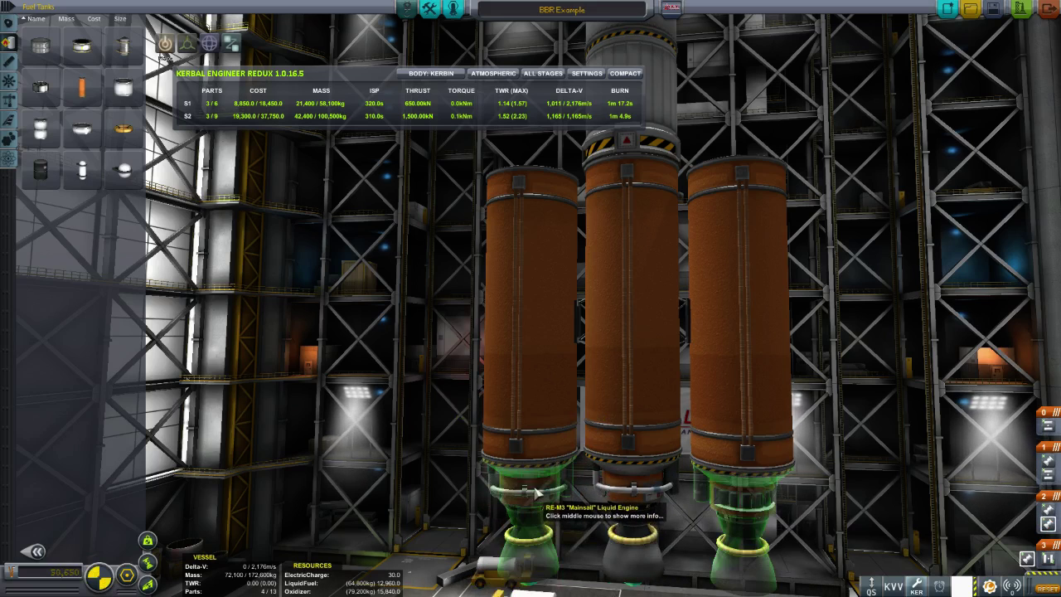
click(530, 489)
scroll(435, 365, up, 3)
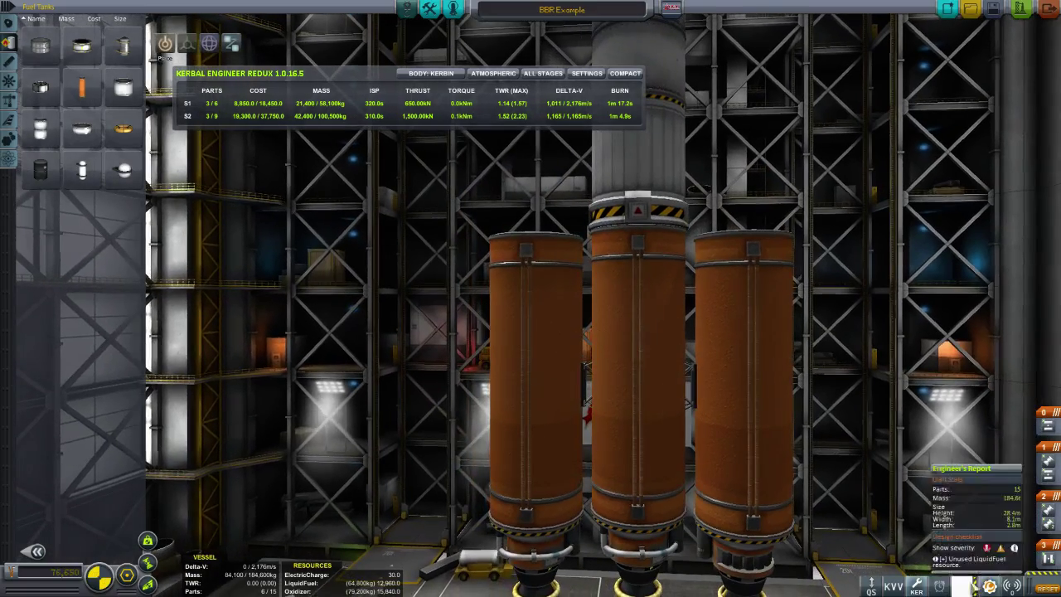
Move the radial decouplers from stage 3 into stage 1, then bring up the fuel ducts in the parts catalogue.
drag(1048, 559, 1047, 486)
scroll(902, 356, down, 3)
drag(899, 353, 866, 439)
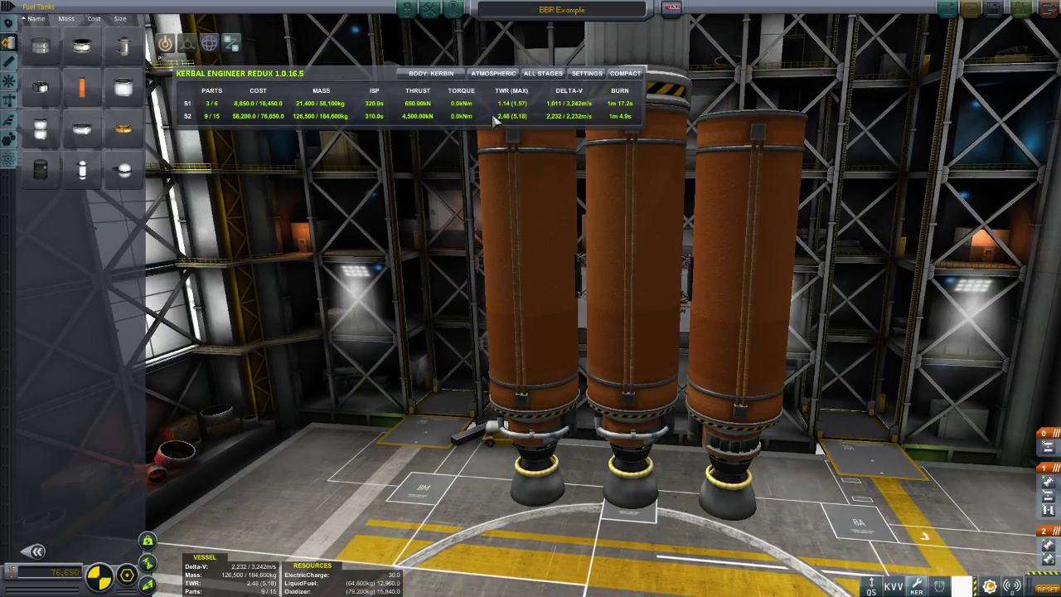
scroll(89, 146, up, 1)
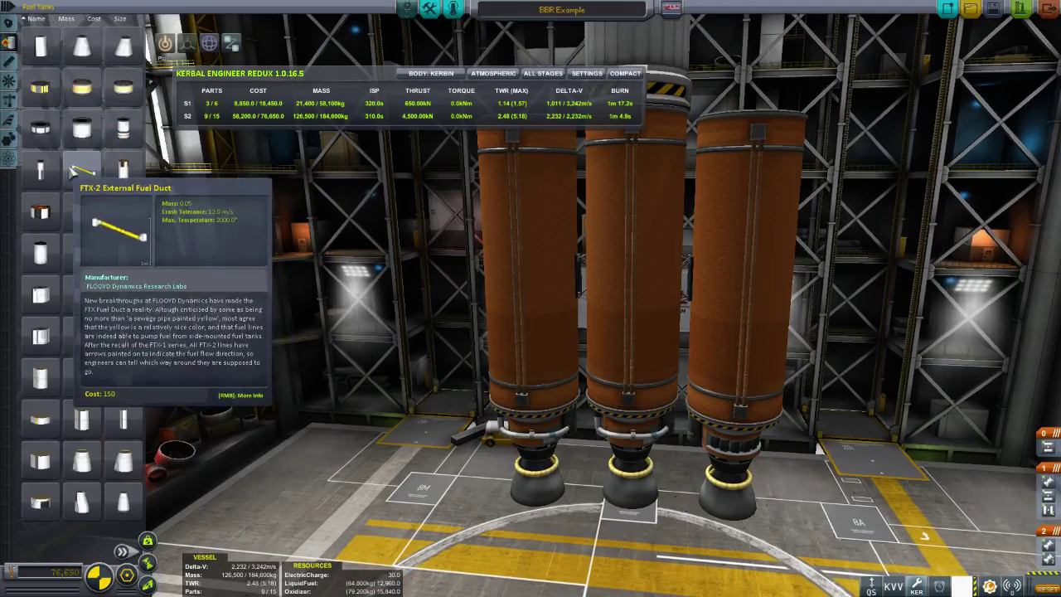
Run FTX-2 External Fuel Ducts from both side tanks to the central Jumbo-64 tank, with the radial decouplers in their own stage 2.
drag(604, 372, 481, 376)
scroll(489, 364, up, 2)
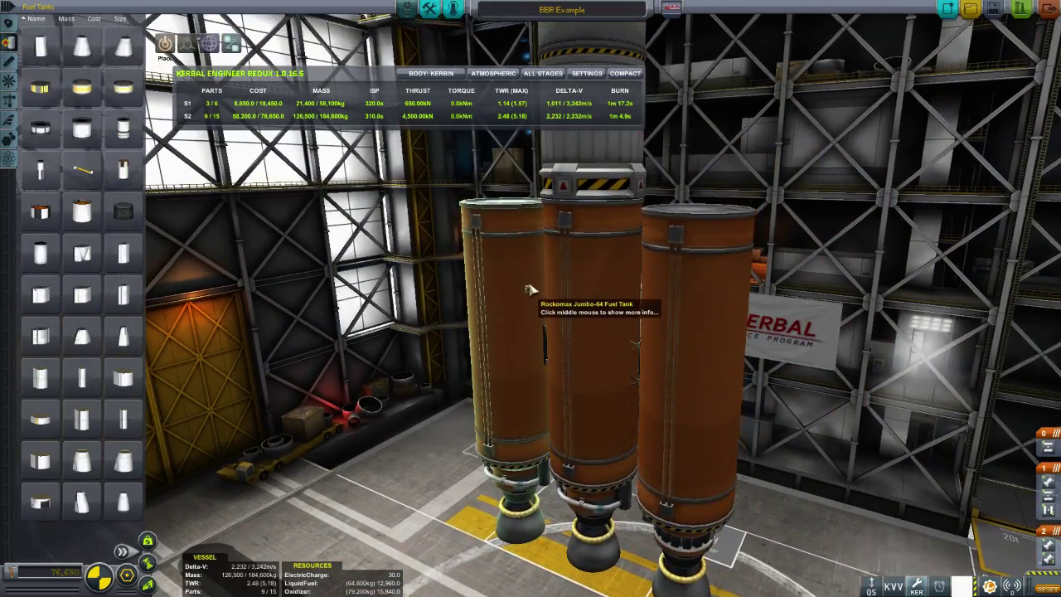
click(530, 261)
drag(531, 286, 628, 318)
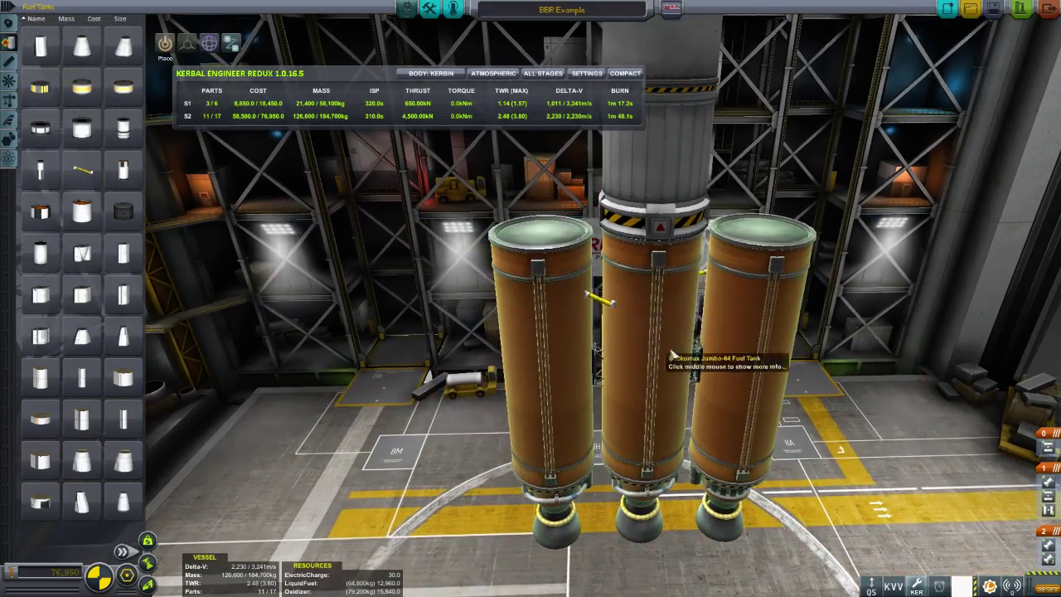
click(614, 305)
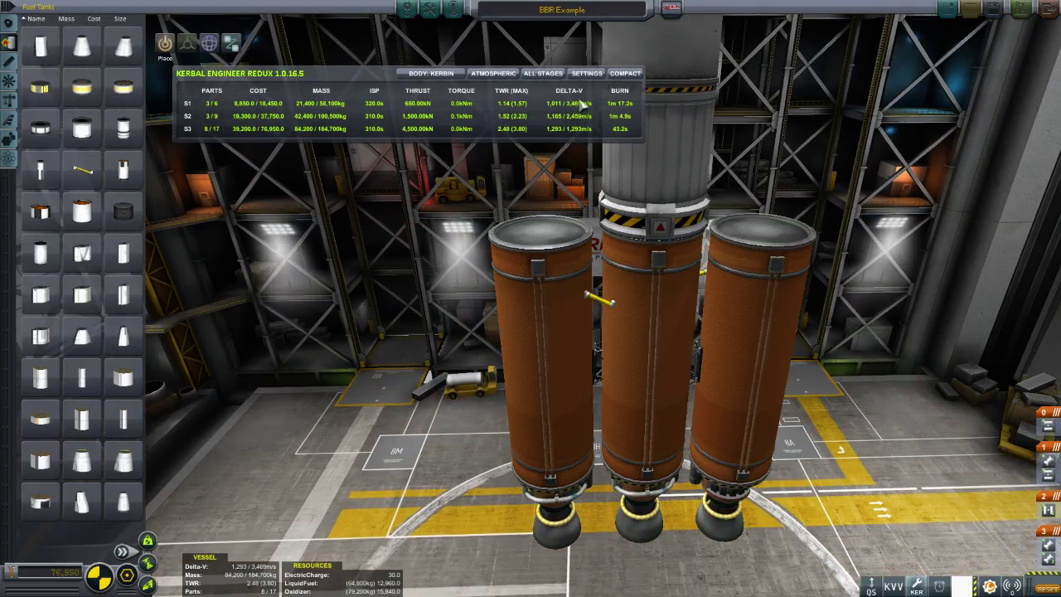
Replace the central tank's Mainsail with an RE-I5 "Skipper" engine and assign it to stage 3.
drag(403, 385, 517, 217)
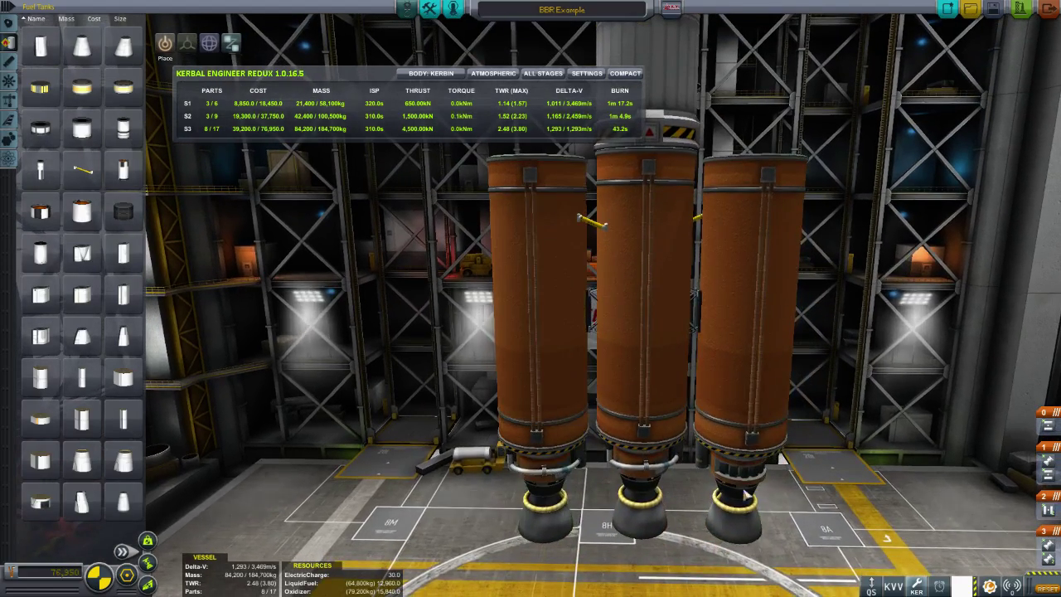
click(641, 494)
click(80, 535)
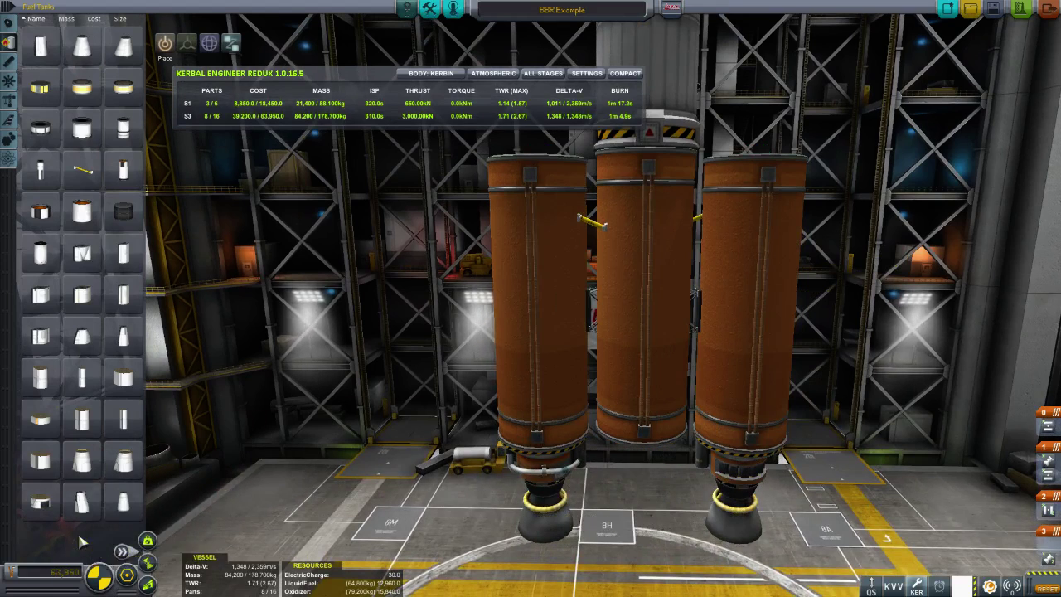
click(10, 63)
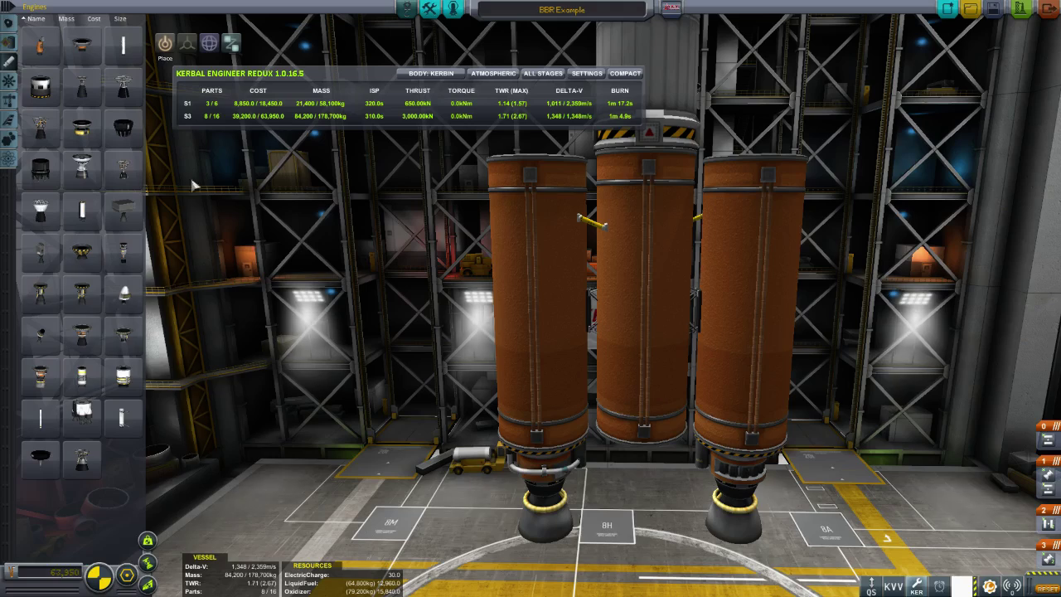
click(81, 331)
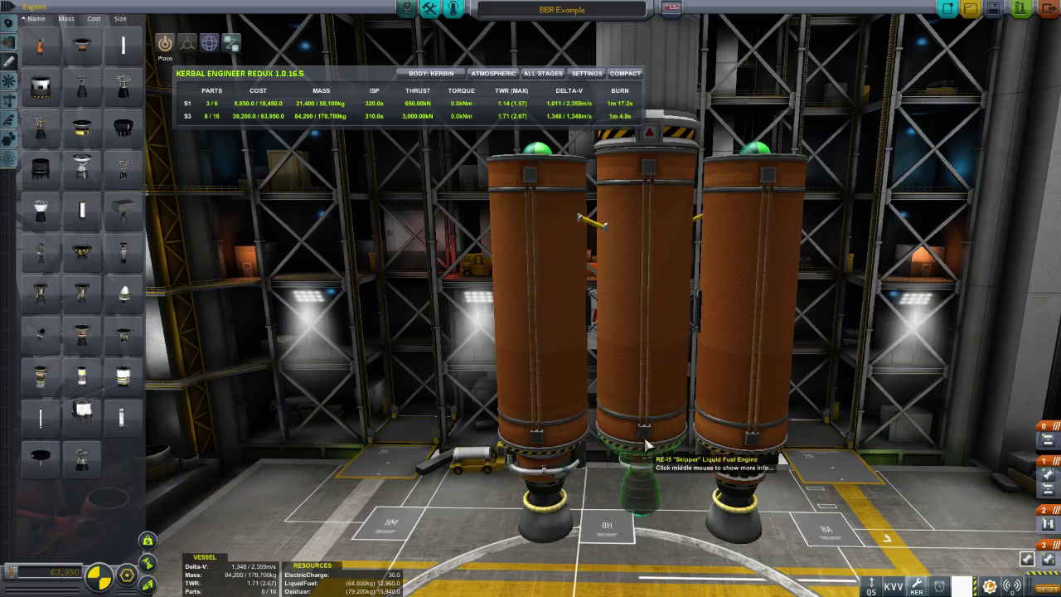
click(649, 446)
scroll(655, 464, up, 3)
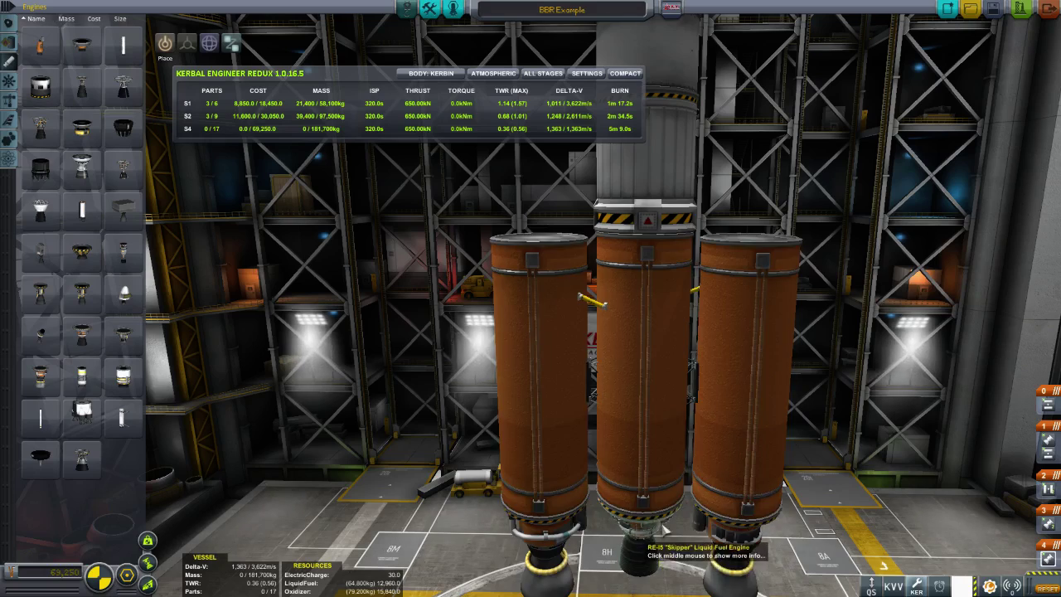
scroll(664, 529, down, 2)
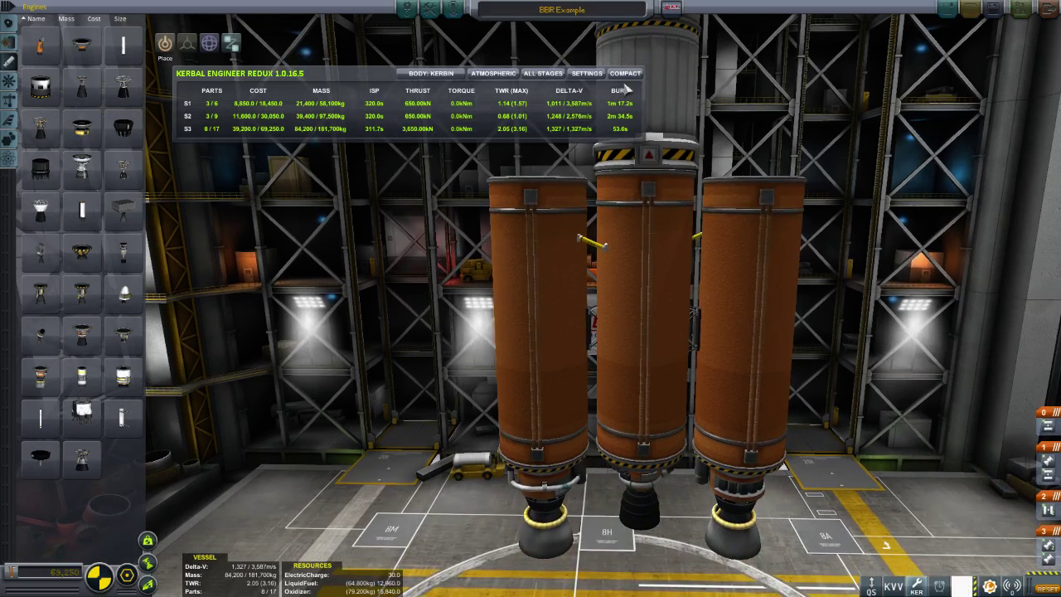
Swap the Mainsail back under the central tank to compare stage figures, and refit the Skipper.
click(668, 501)
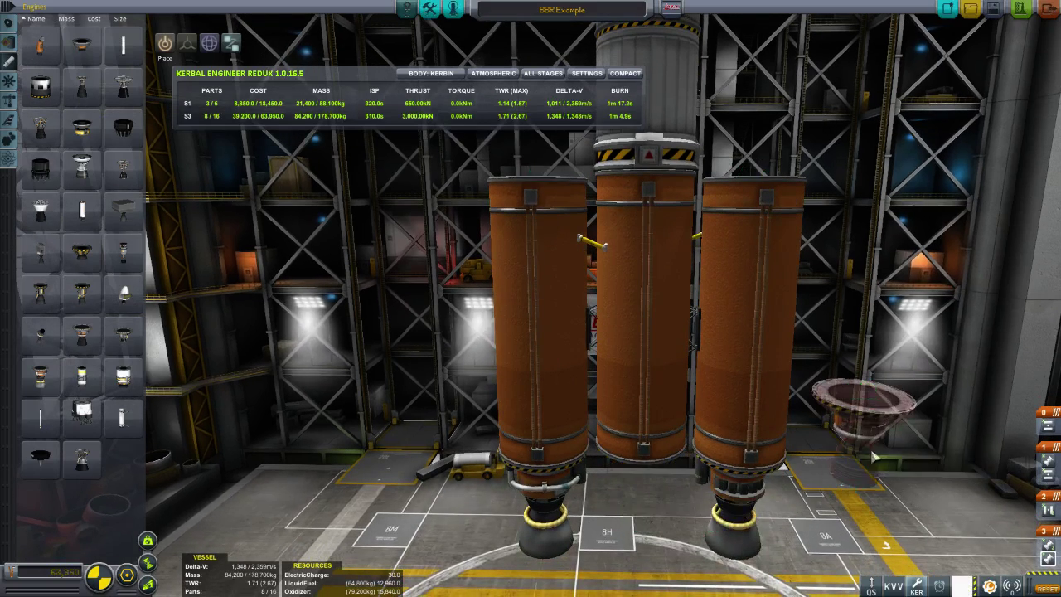
click(651, 502)
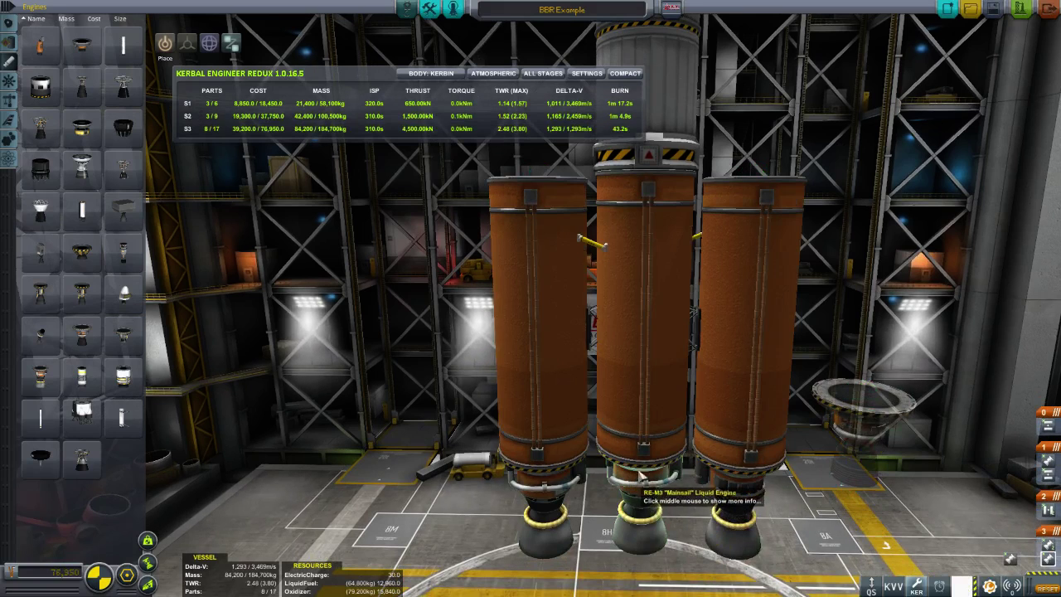
click(638, 516)
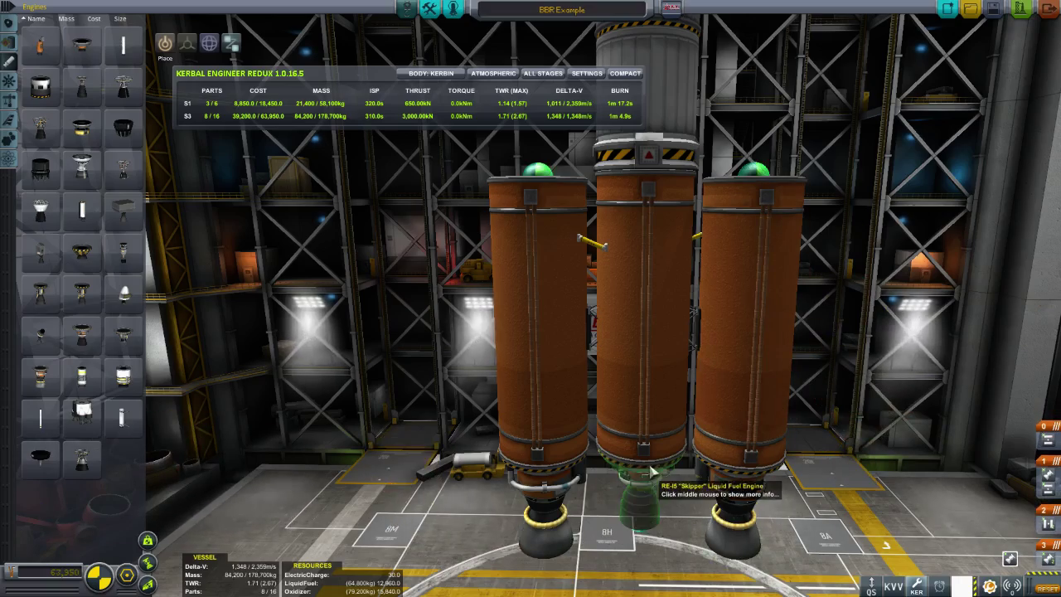
click(652, 471)
Reduce the thrust limiter on the side Mainsail engines, using the atmospheric stage figures to judge thrust-to-weight.
drag(679, 550, 661, 378)
scroll(661, 377, up, 3)
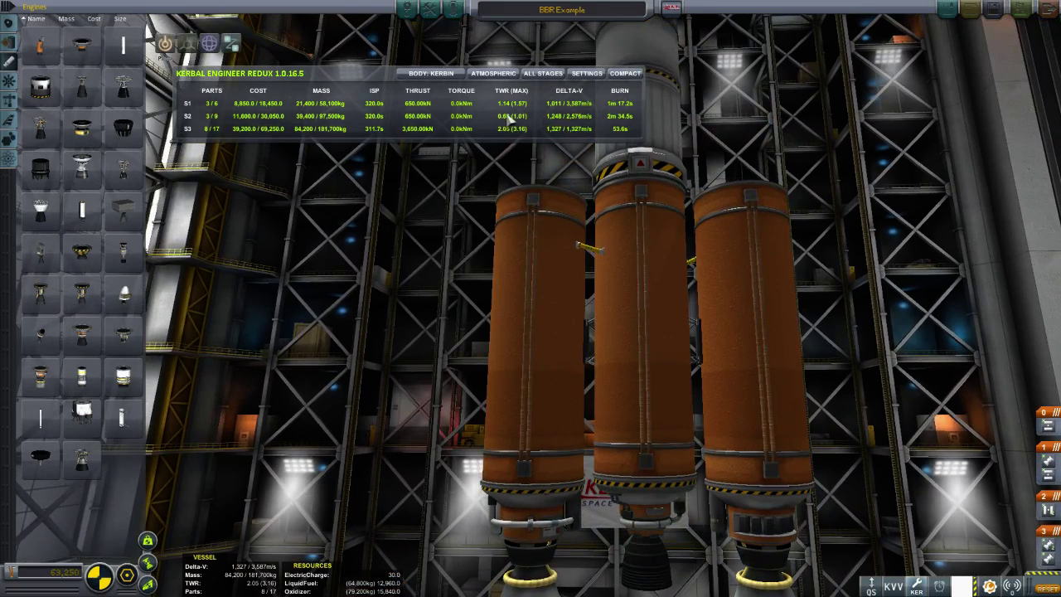
scroll(534, 436, down, 2)
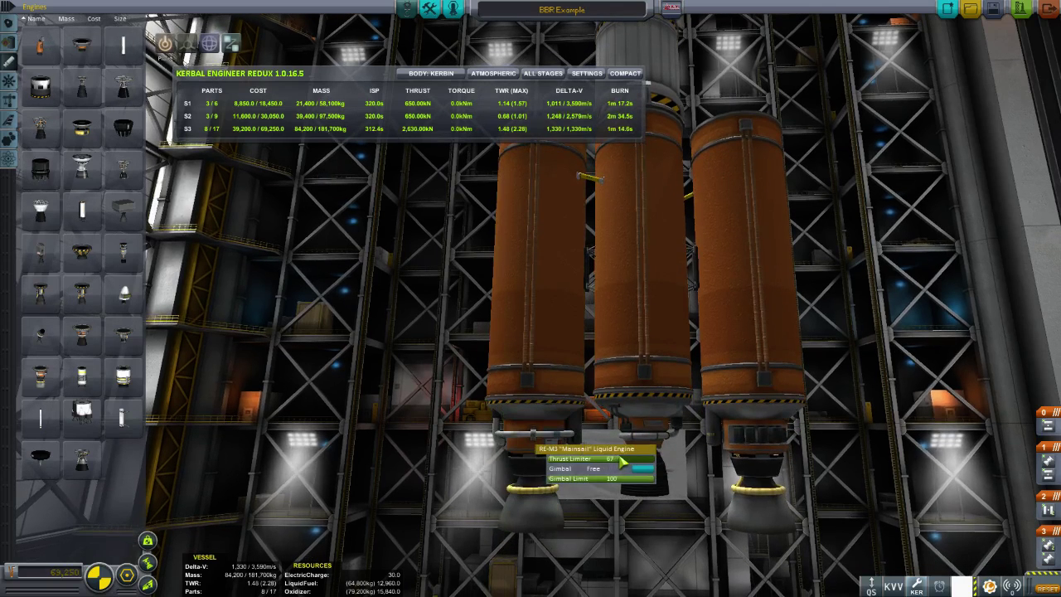
click(509, 75)
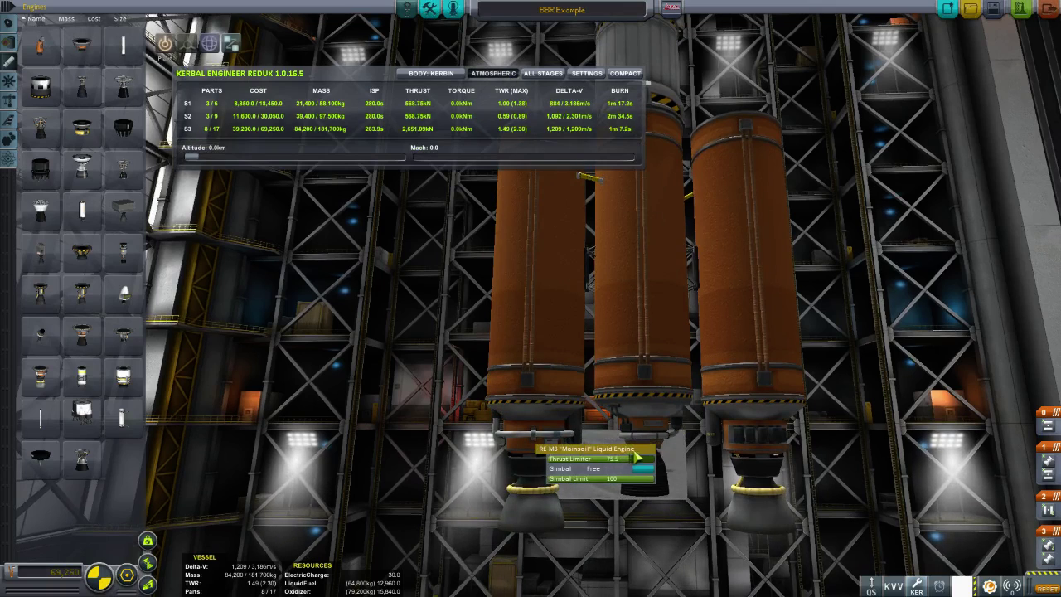
click(647, 537)
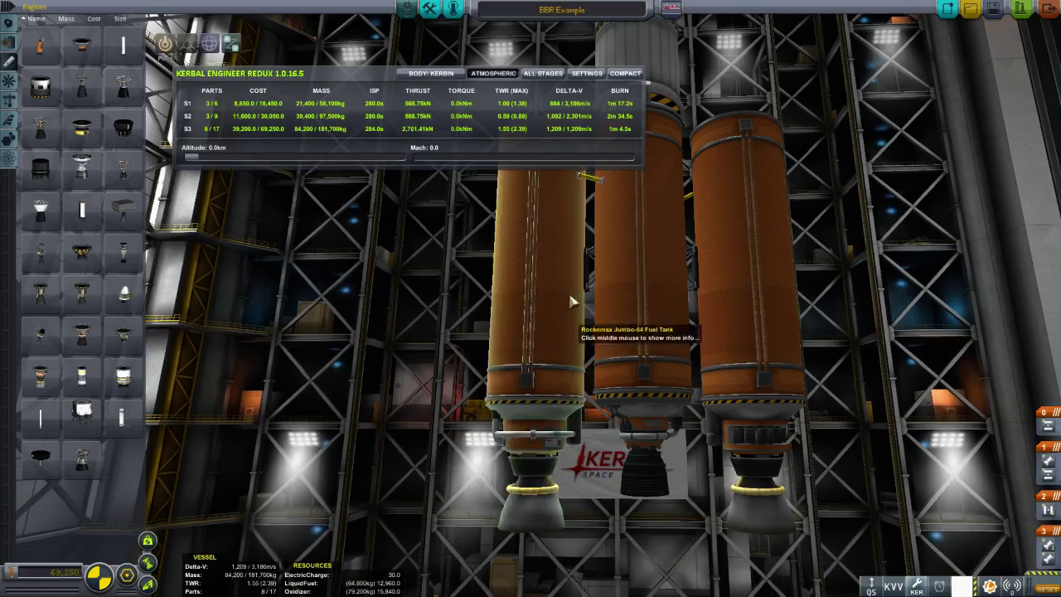
Duplicate the side booster pair and attach the copies to the two free sides of the central Jumbo-64 tank.
scroll(602, 214, up, 3)
scroll(651, 426, down, 1)
scroll(651, 425, up, 5)
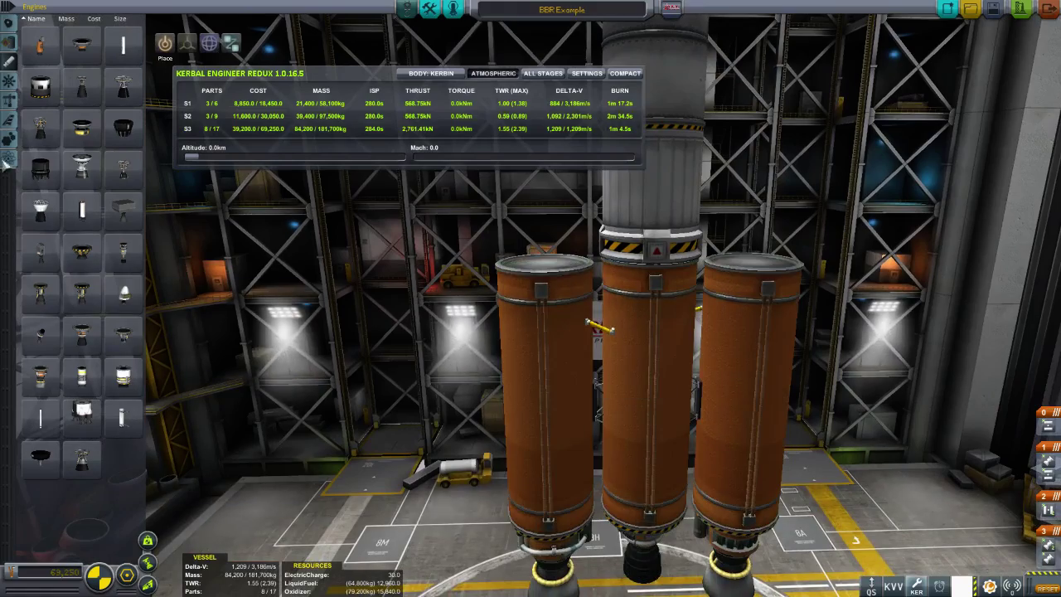
alt+click(597, 386)
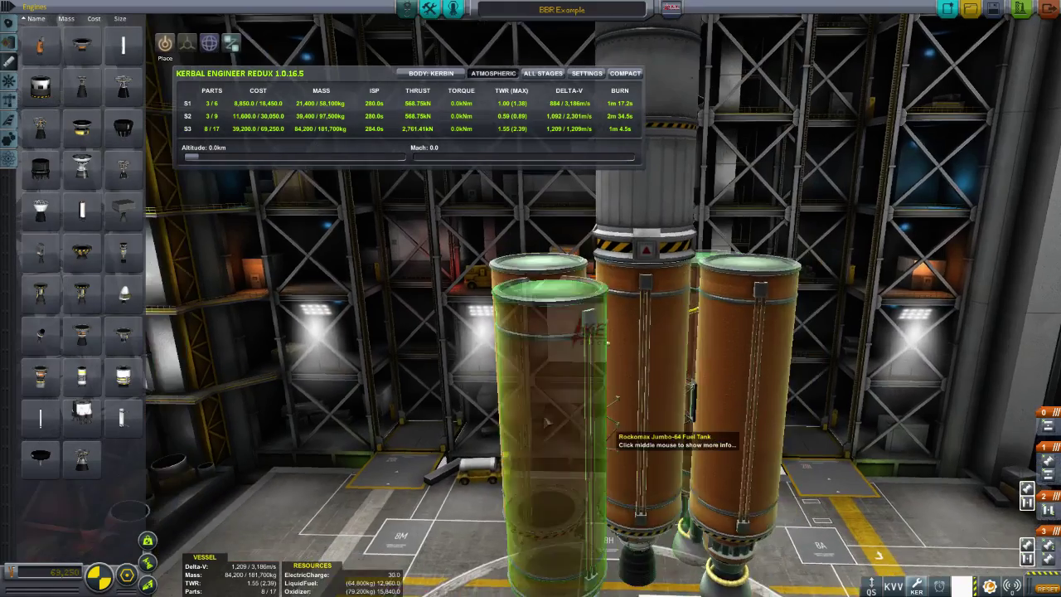
click(616, 418)
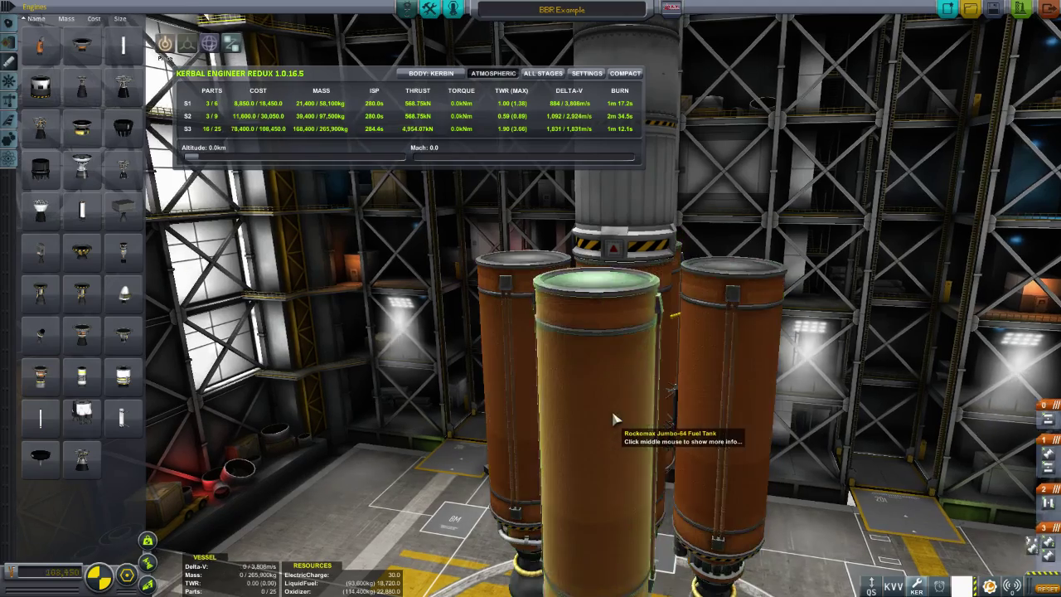
drag(616, 418, 265, 461)
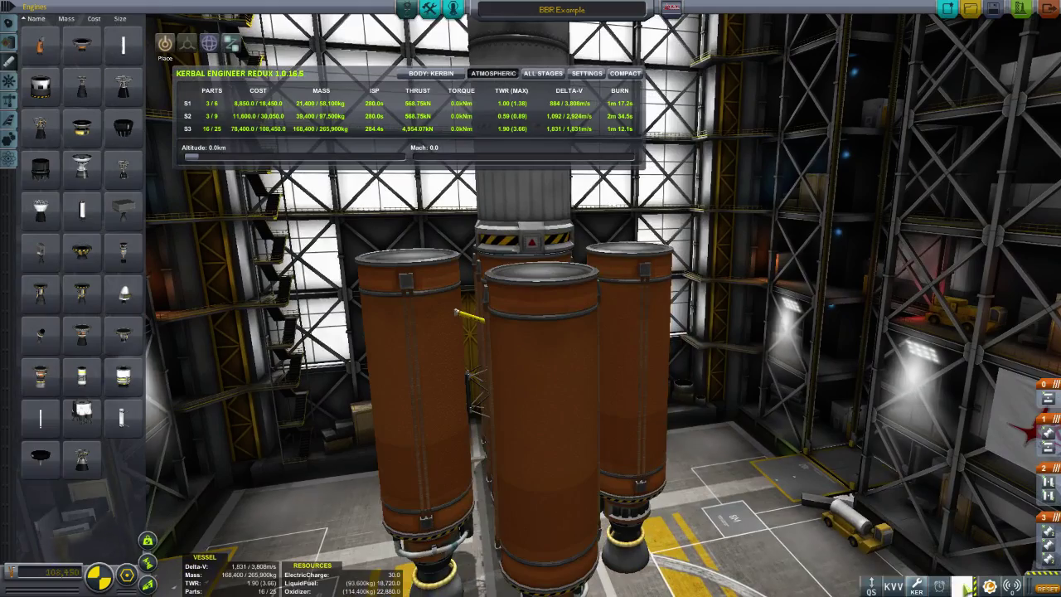
Run a fuel duct from each added booster to its neighbouring original booster.
drag(721, 406, 609, 451)
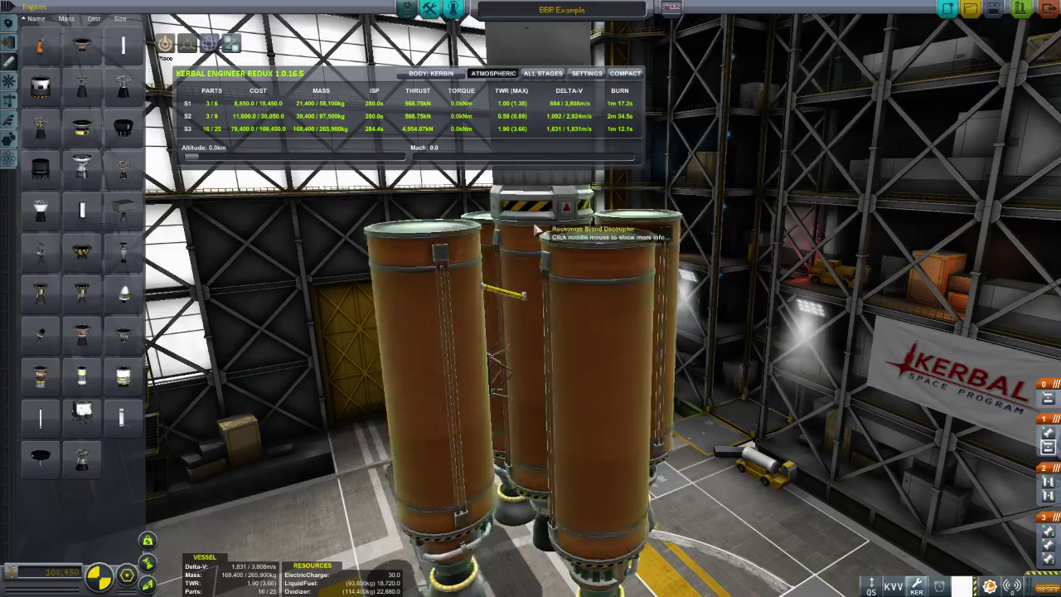
drag(537, 231, 554, 379)
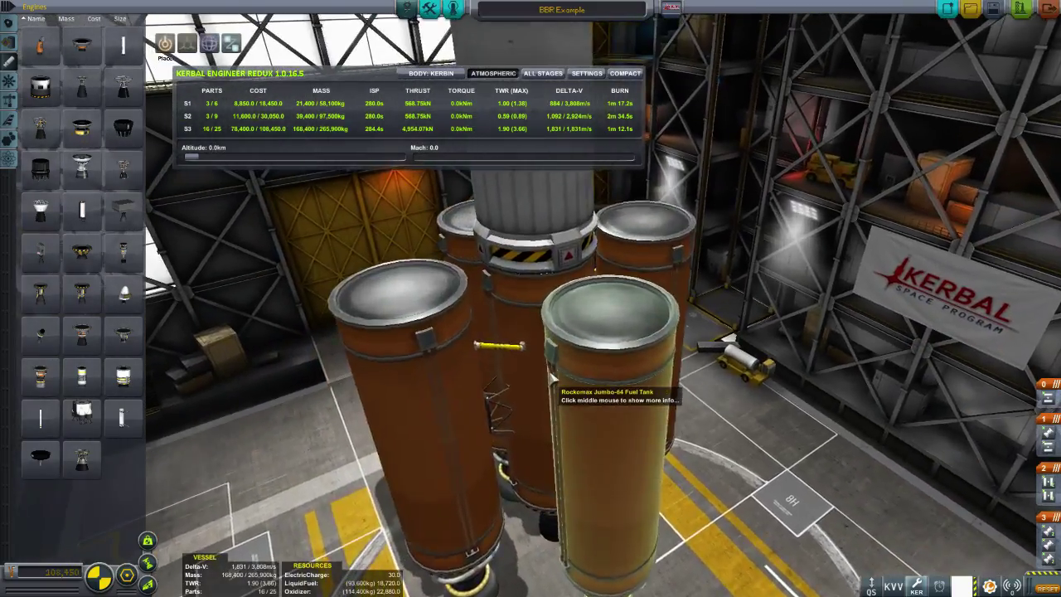
key(Left)
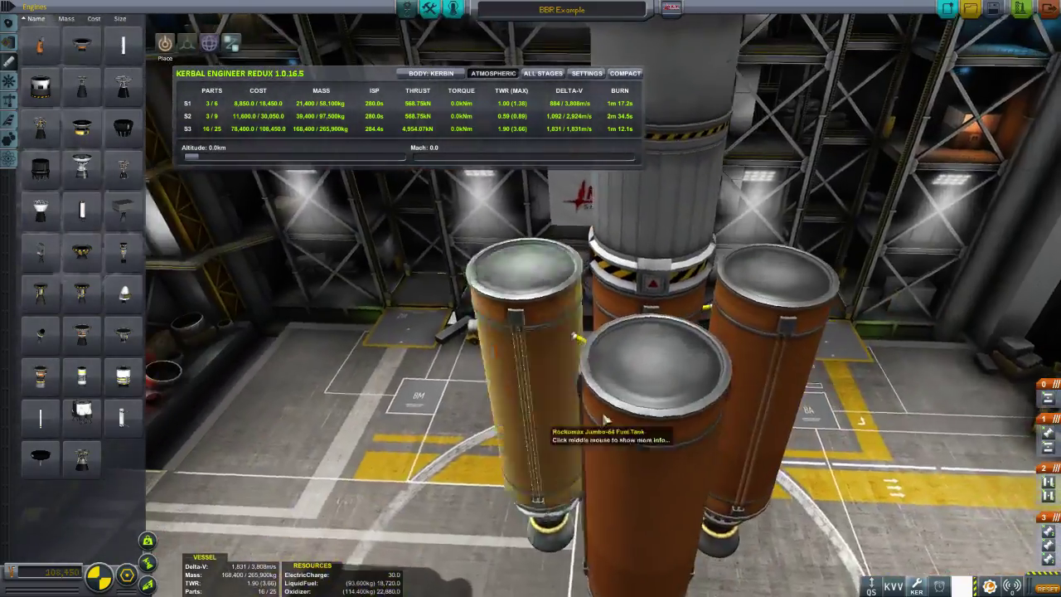
drag(604, 416, 449, 332)
right_click(469, 309)
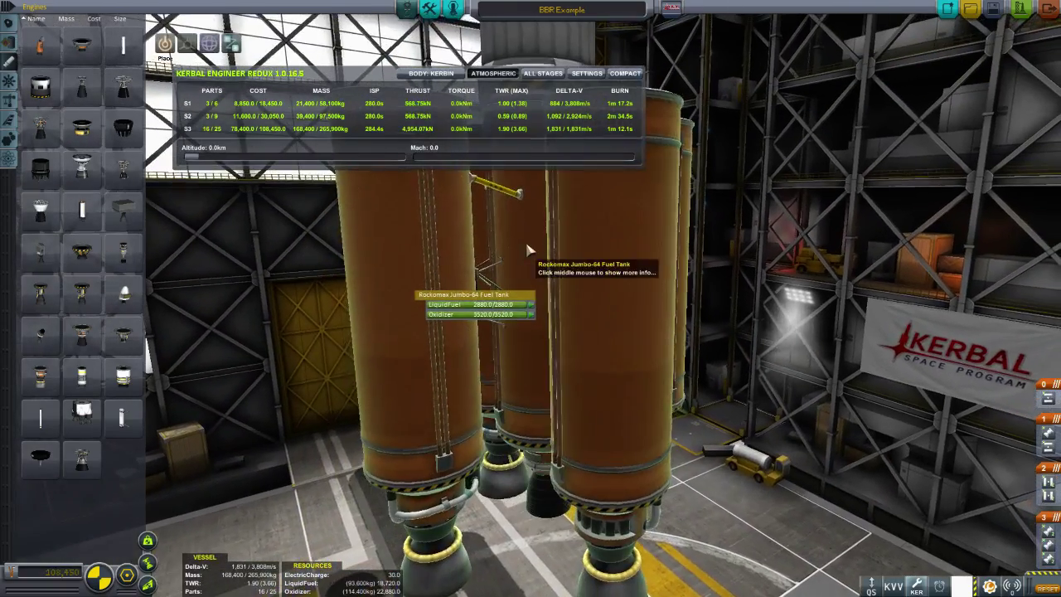
drag(541, 245, 793, 204)
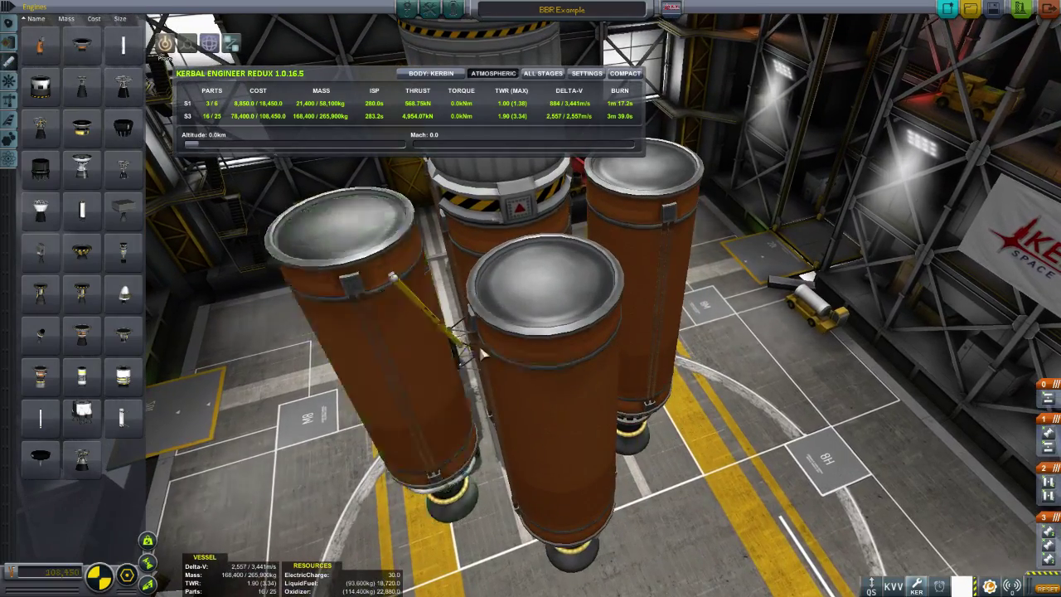
drag(483, 354, 617, 362)
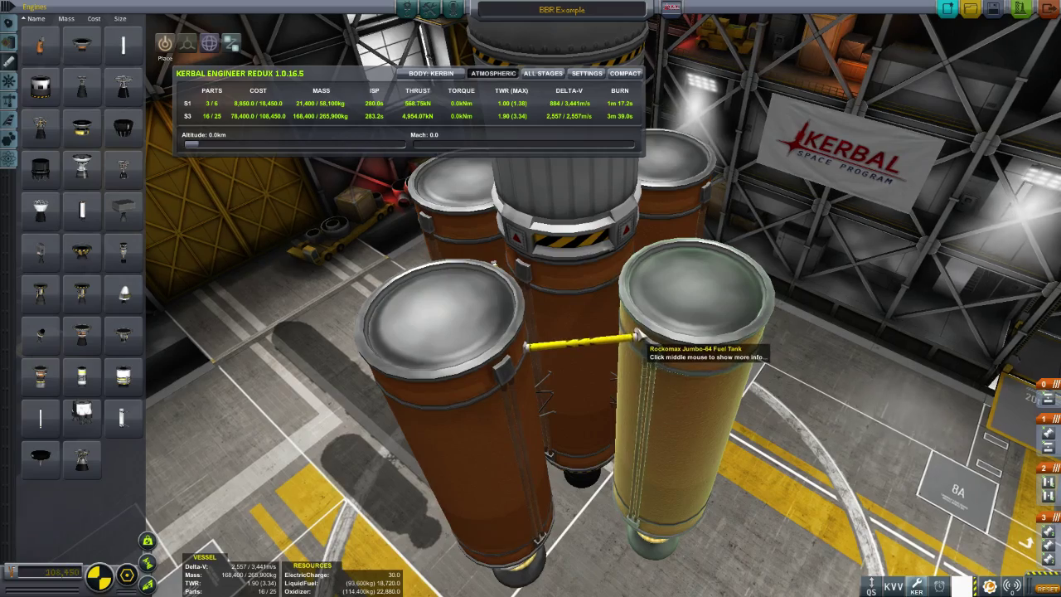
click(640, 335)
Split the radial decouplers into stages 2 and 3, one booster pair each, and inspect the fuel duct layout.
drag(788, 346, 516, 423)
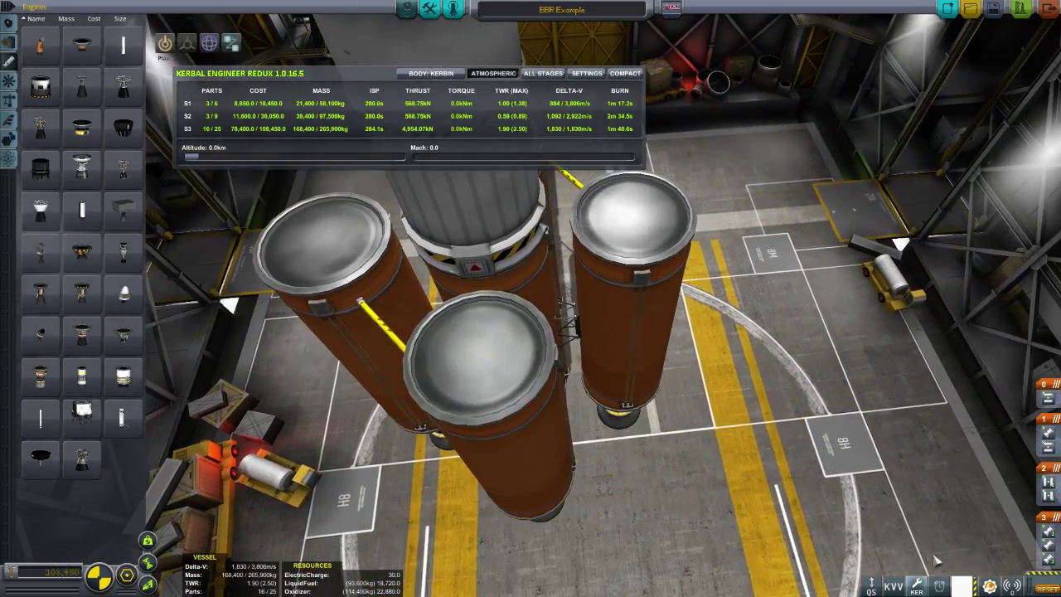
drag(744, 454, 798, 422)
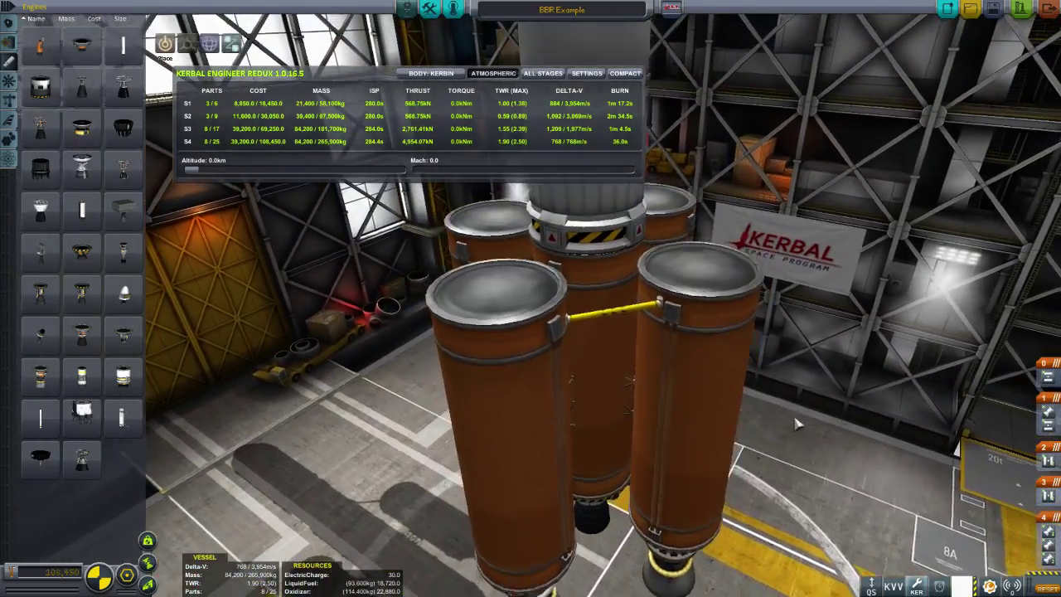
drag(403, 412, 586, 470)
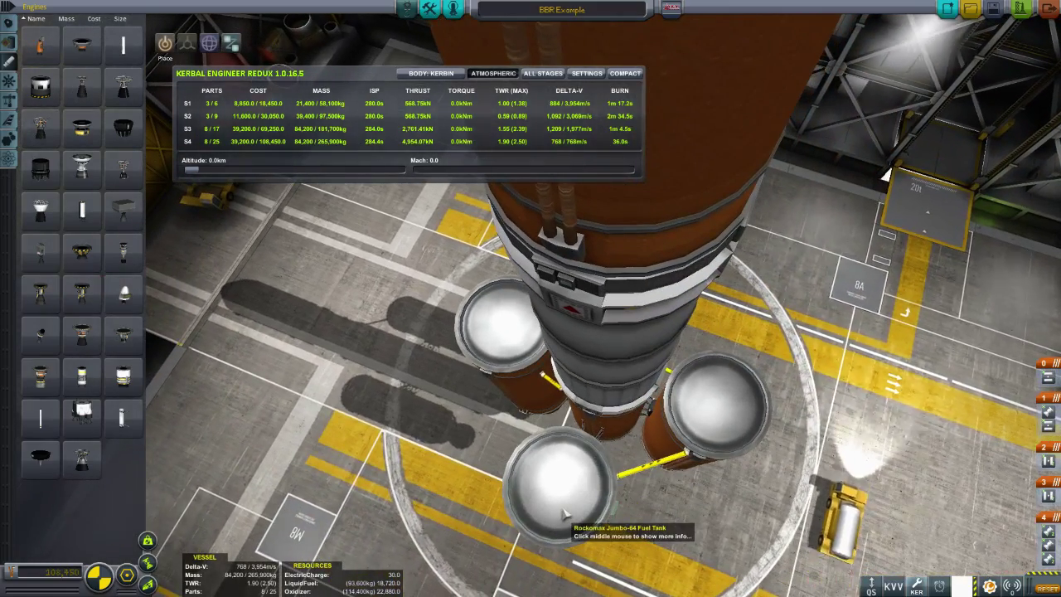
drag(566, 514, 480, 236)
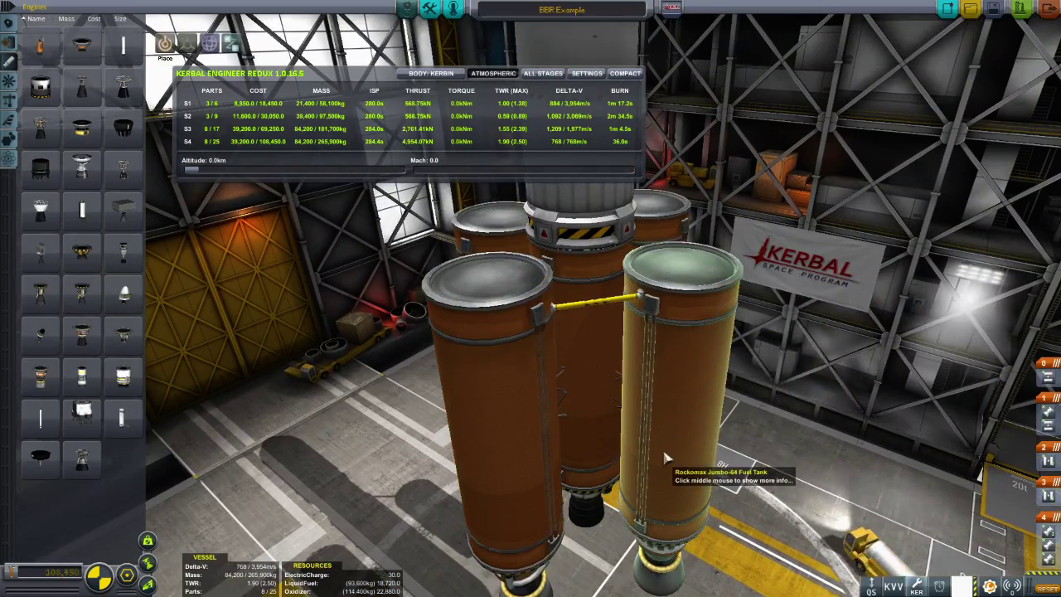
drag(591, 318, 533, 297)
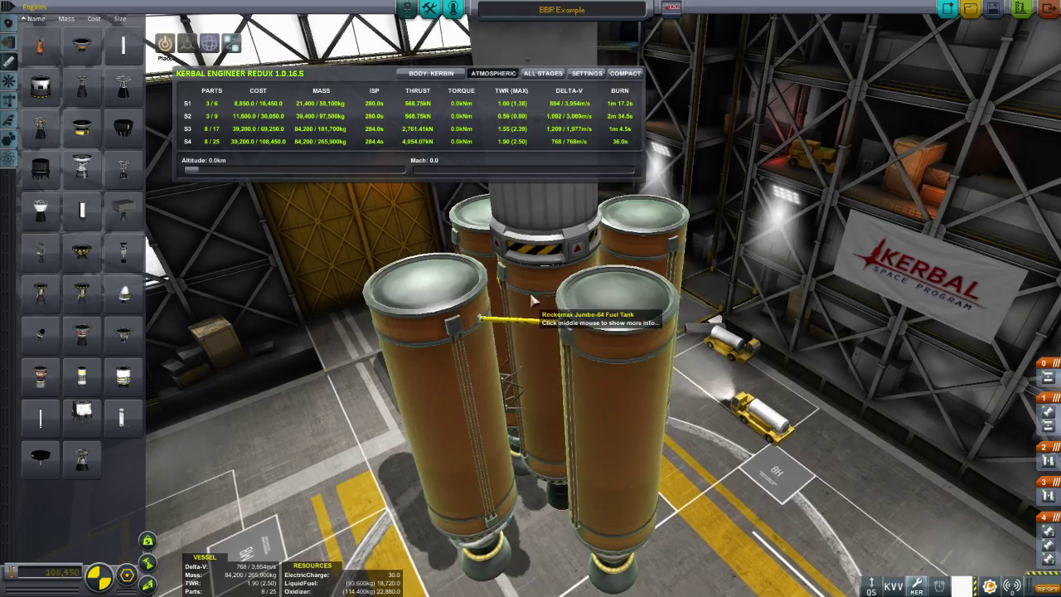
drag(486, 412, 420, 171)
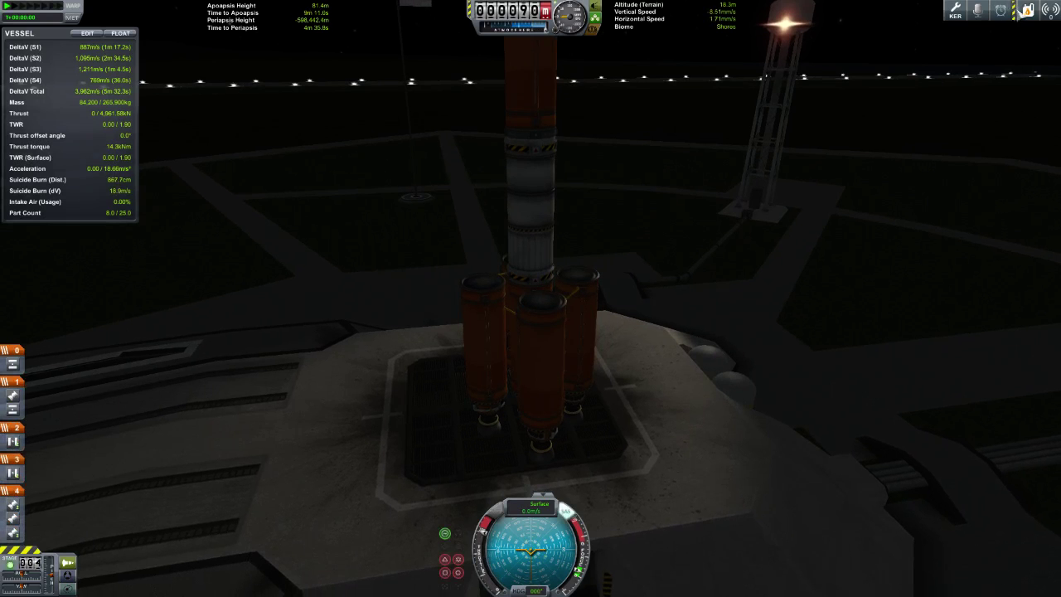
Show the vessel's resource levels on the launch pad and launch the rocket by firing the stage 4 engines.
click(1026, 11)
drag(822, 247, 919, 224)
scroll(851, 234, down, 4)
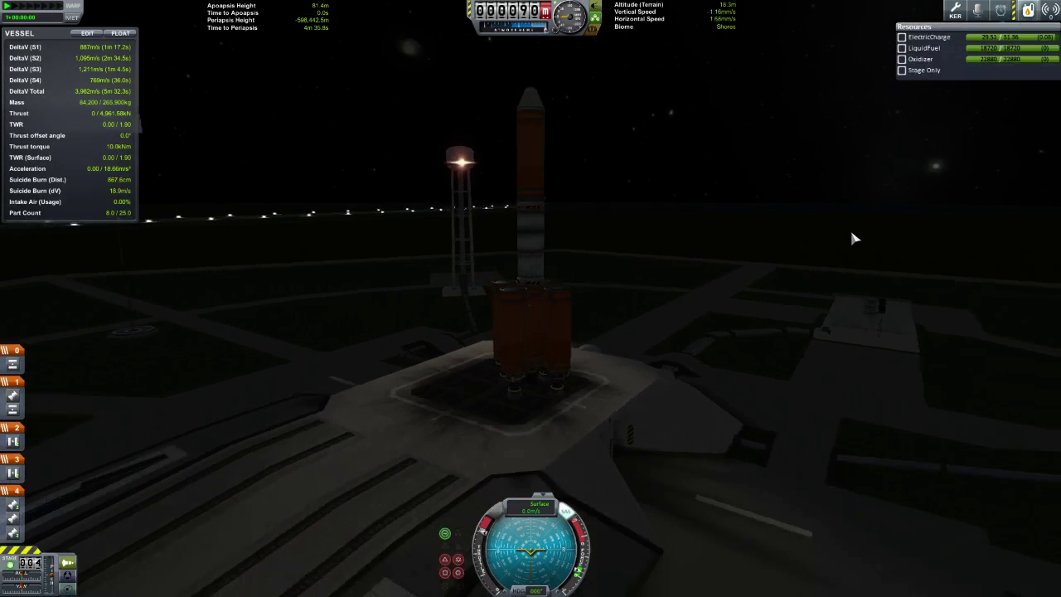
drag(852, 237, 680, 392)
scroll(677, 387, up, 4)
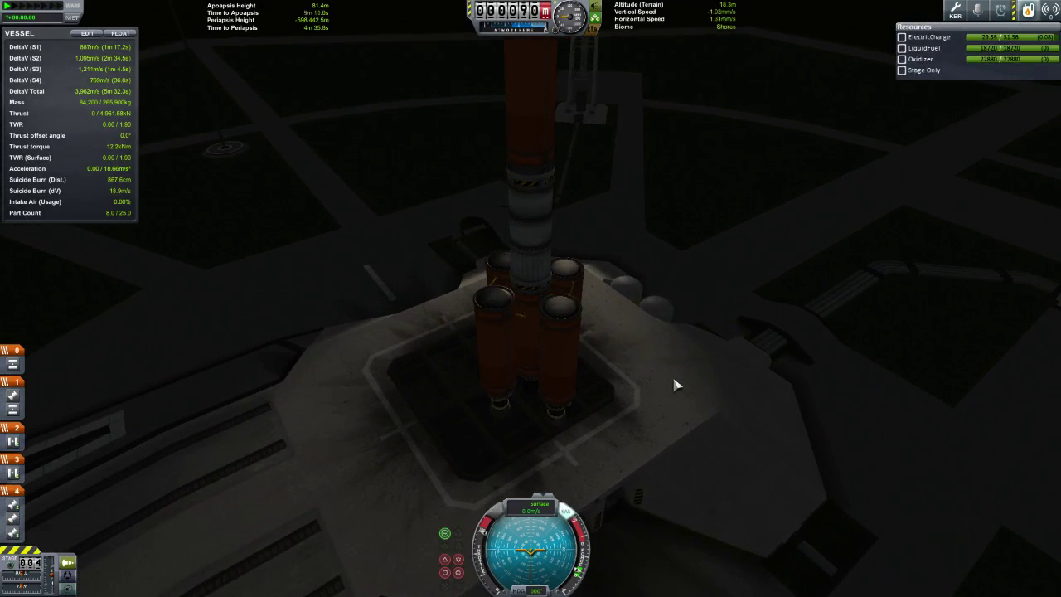
key(space)
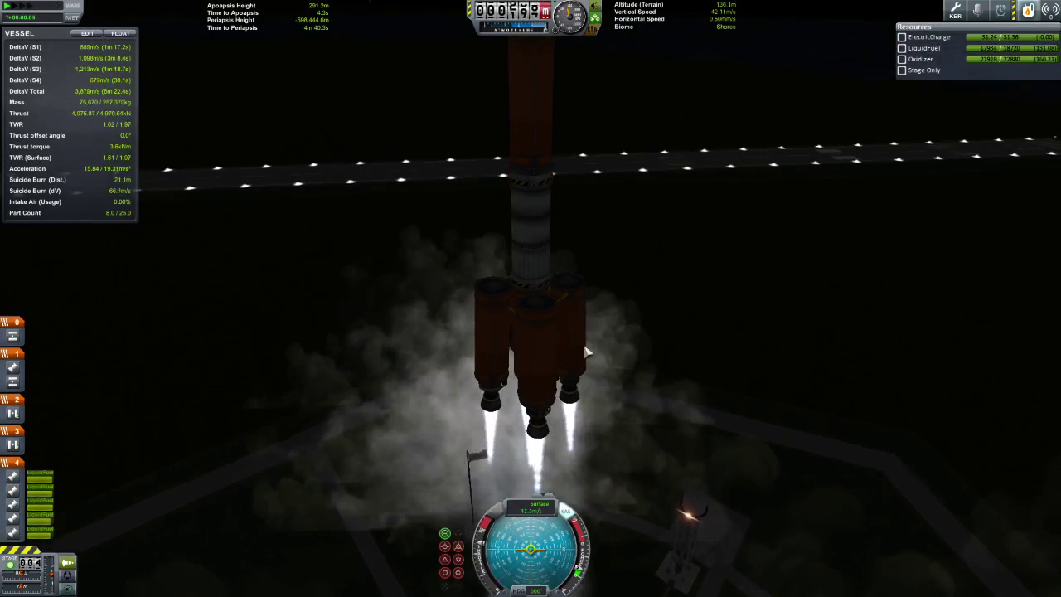
Check the fuel in an outer Jumbo-64 booster tank during the ascent and jettison the first booster pair by activating stage 3.
right_click(574, 335)
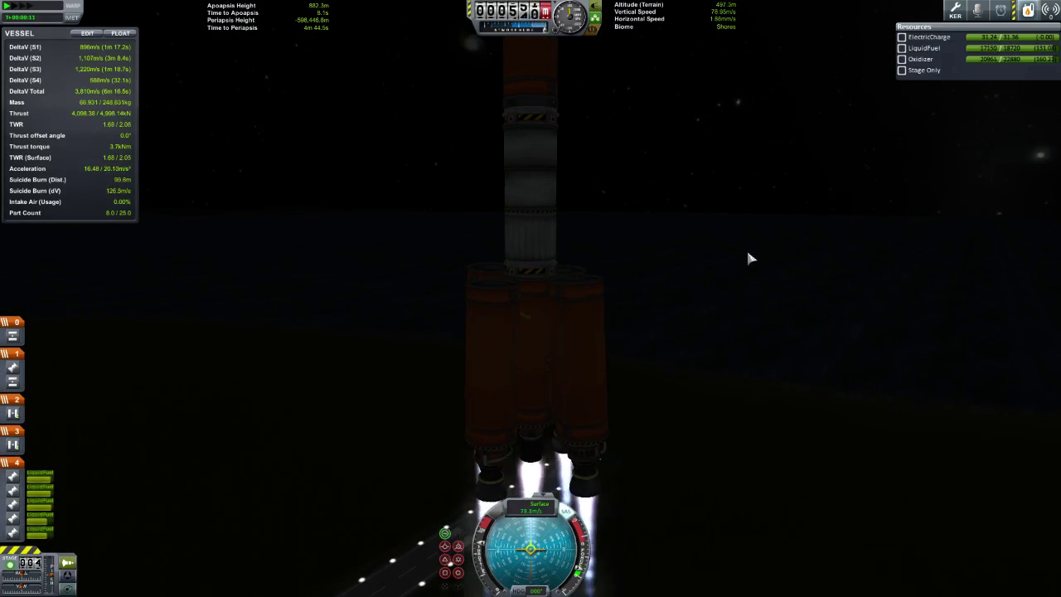
drag(748, 254, 548, 365)
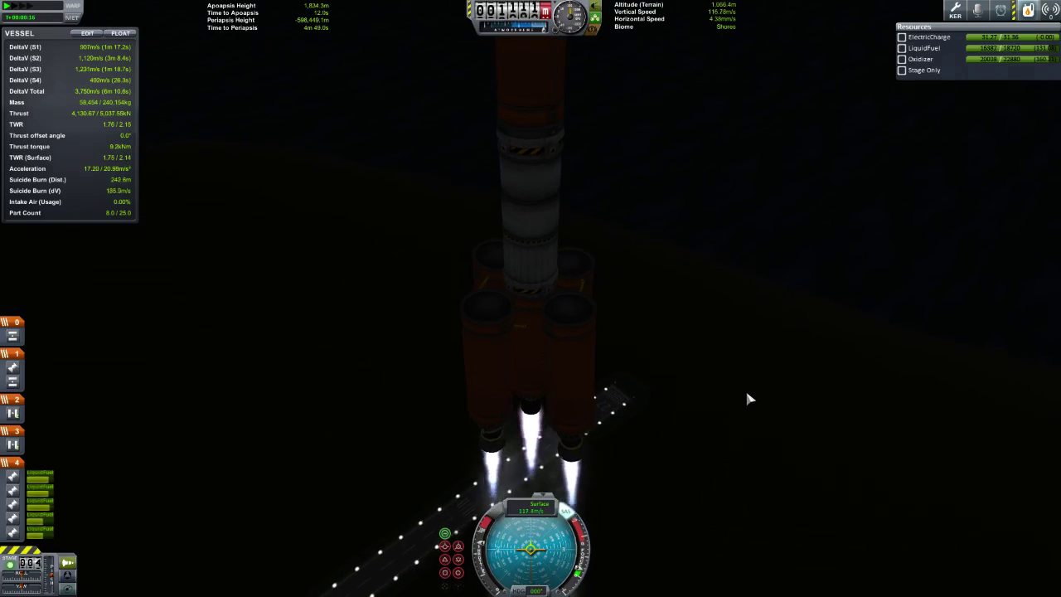
key(comma)
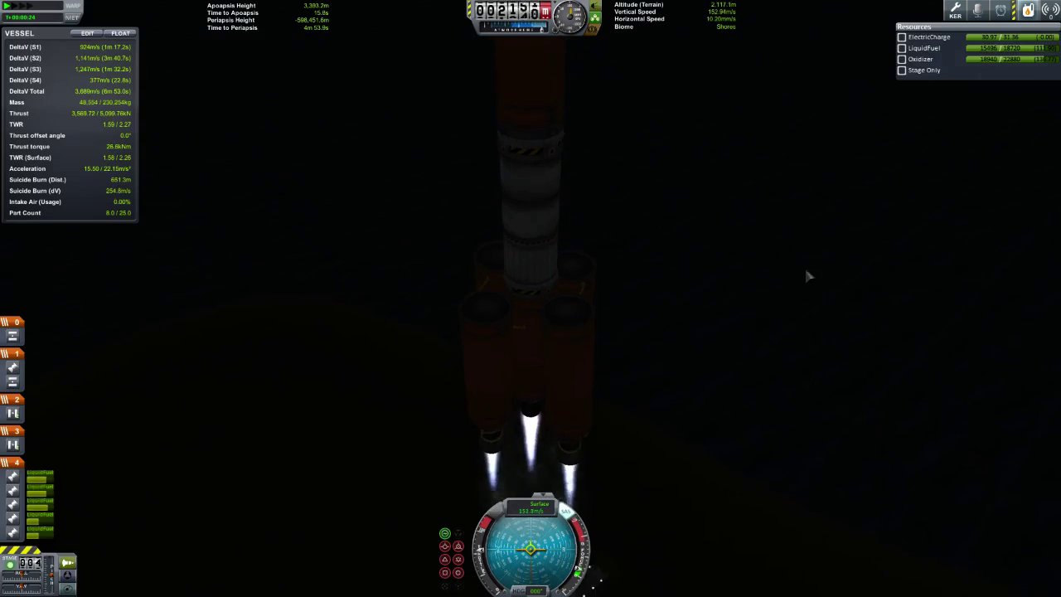
right_click(594, 351)
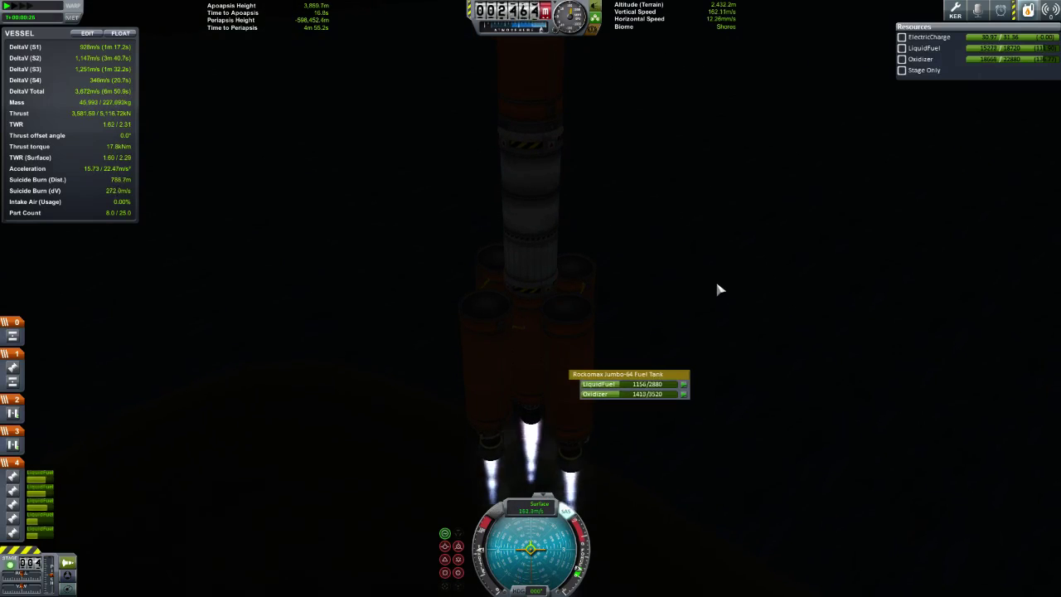
right_click(576, 335)
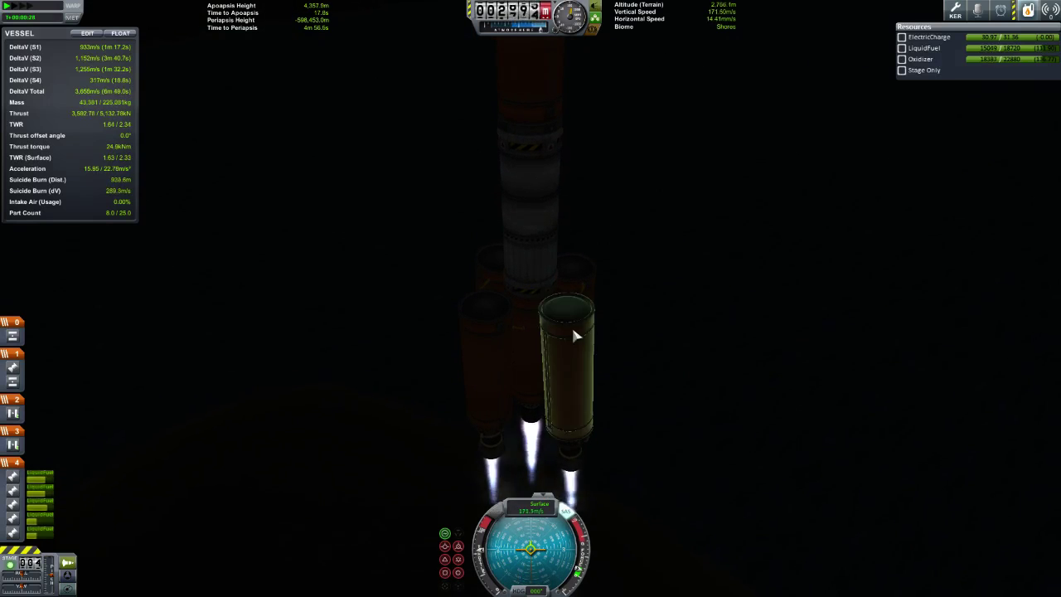
right_click(577, 335)
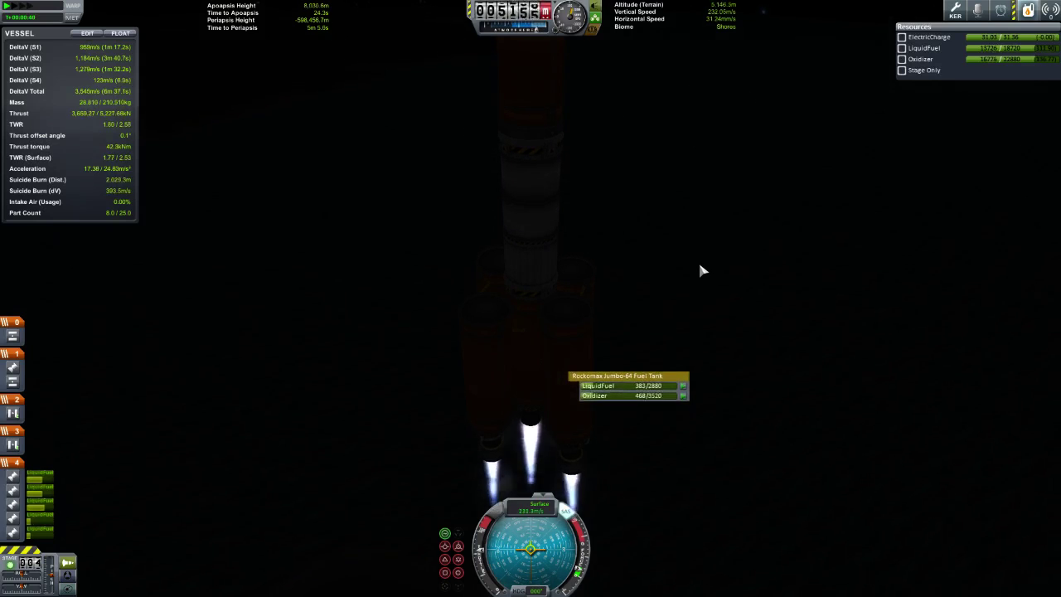
drag(758, 298, 712, 319)
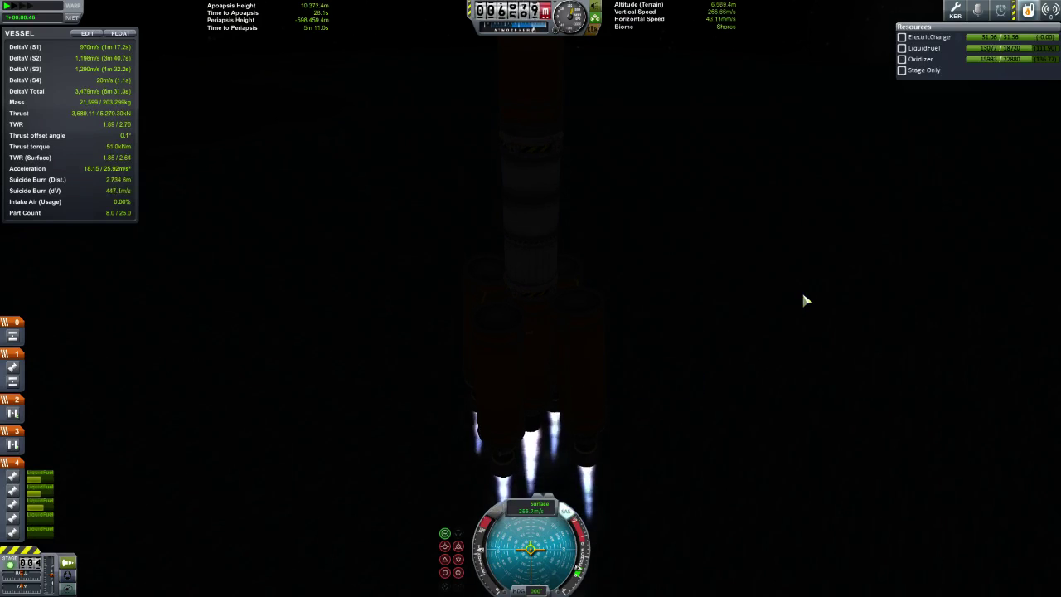
key(space)
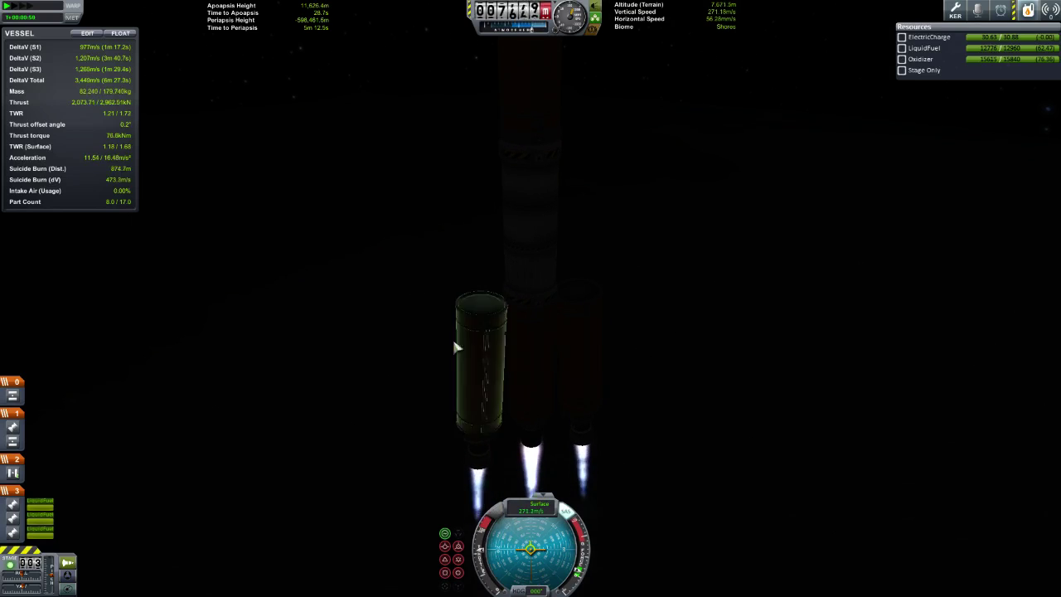
Examine the remaining booster pair, the core and the engine plumes as the climb continues.
right_click(493, 355)
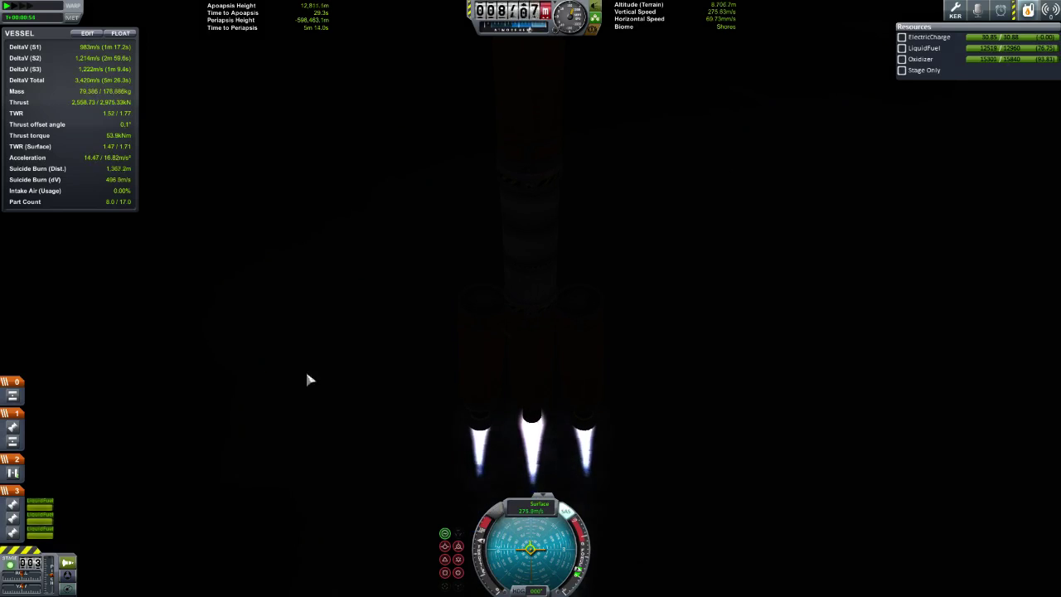
right_click(523, 359)
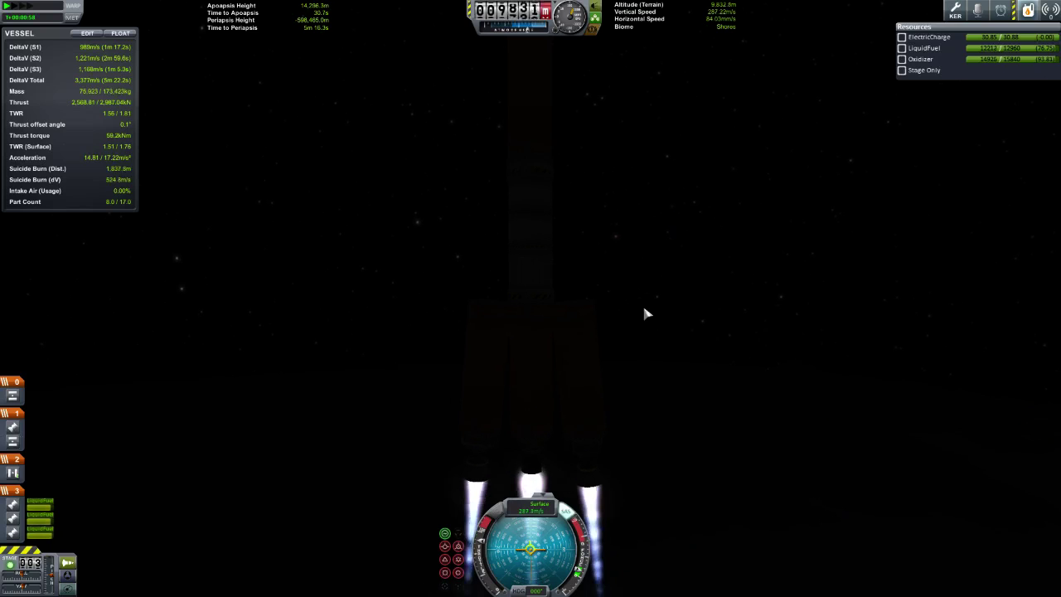
scroll(490, 393, down, 4)
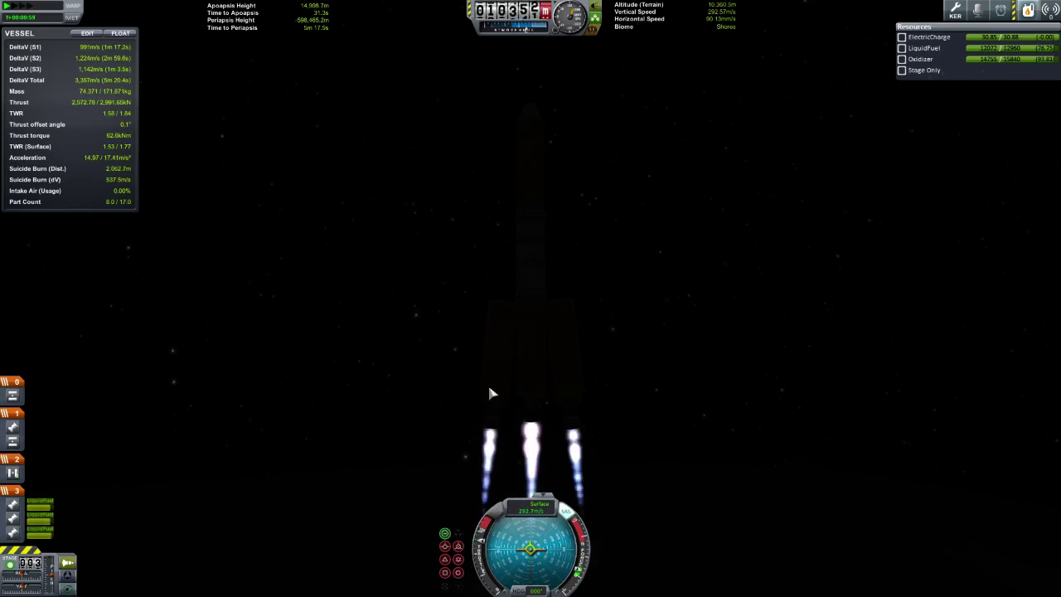
right_click(544, 406)
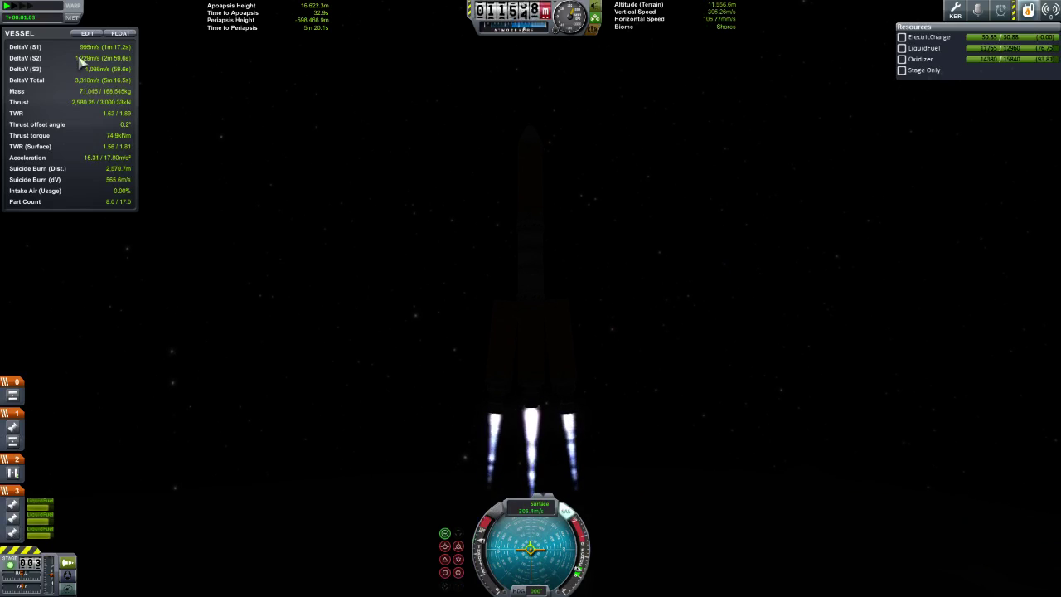
drag(422, 155, 416, 441)
scroll(416, 441, up, 4)
scroll(359, 297, down, 2)
drag(359, 296, 364, 324)
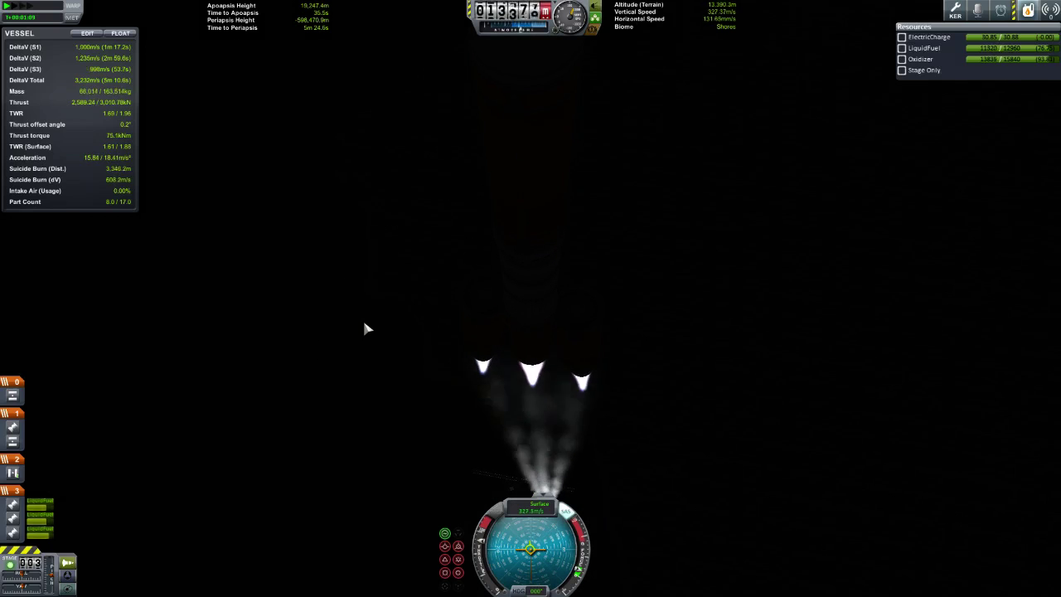
drag(364, 324, 618, 230)
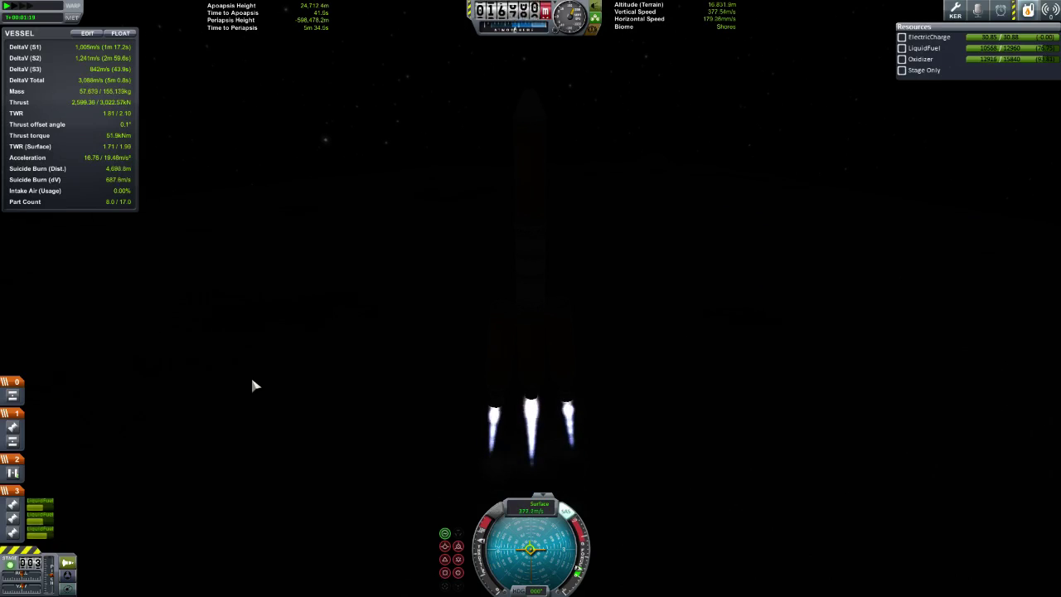
Check the fuel in a remaining Jumbo-64 booster tank and jettison the second booster pair by activating stage 2.
right_click(479, 362)
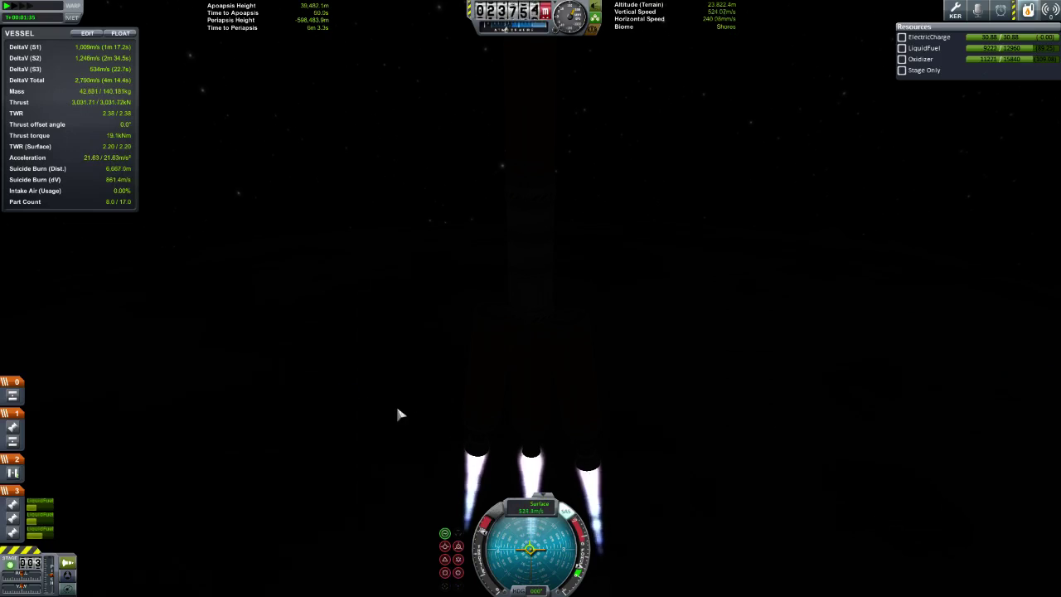
right_click(533, 378)
click(729, 272)
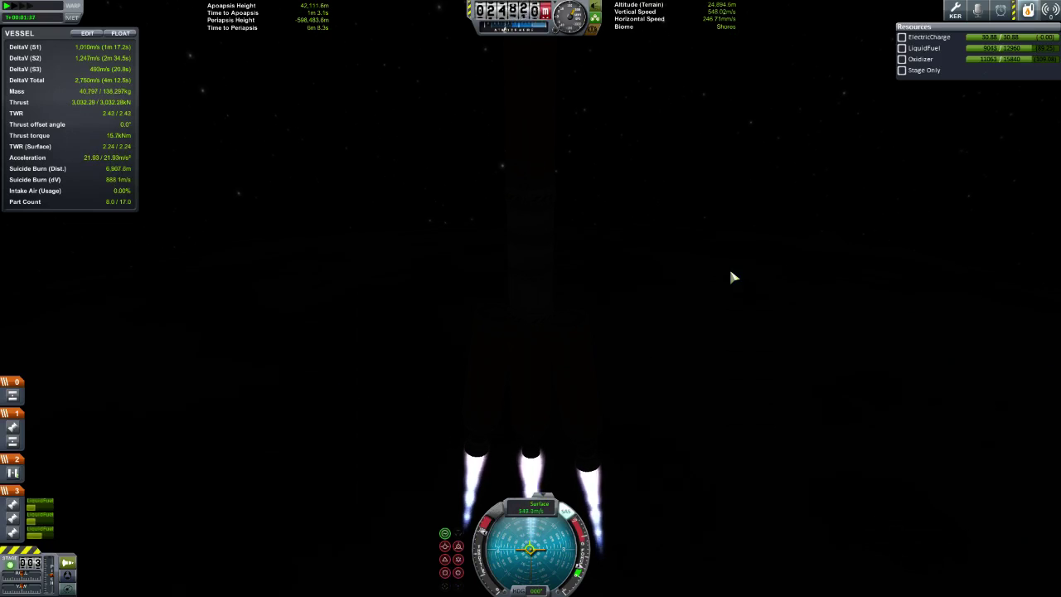
scroll(760, 260, down, 5)
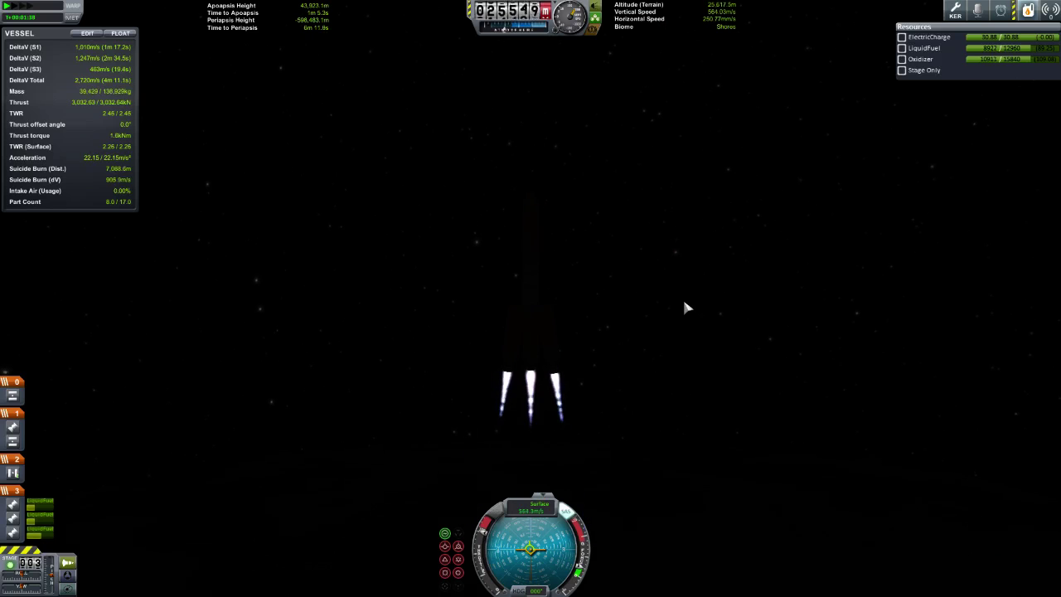
scroll(685, 307, up, 3)
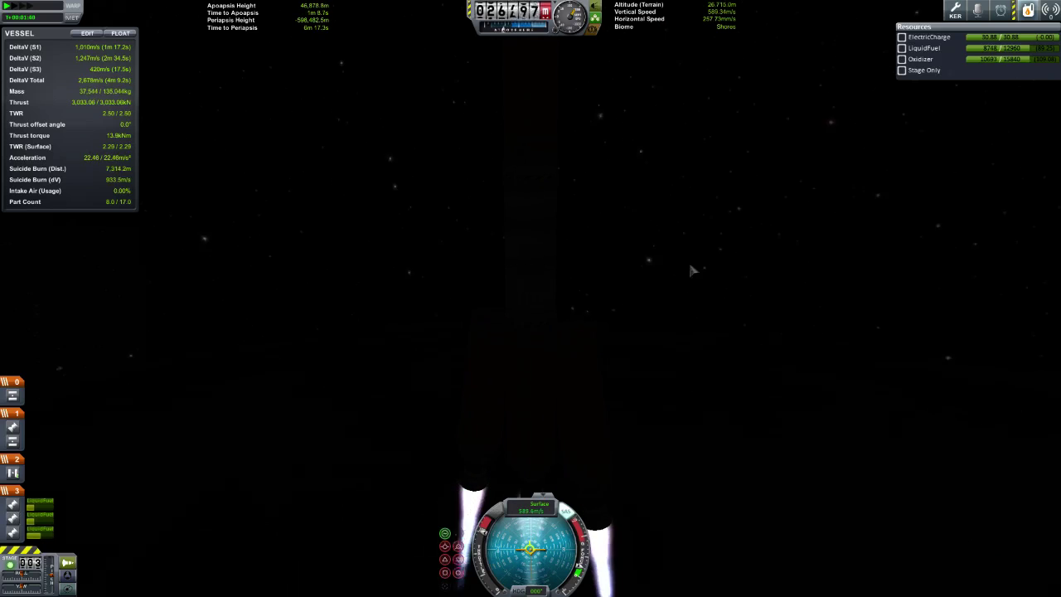
drag(689, 265, 736, 256)
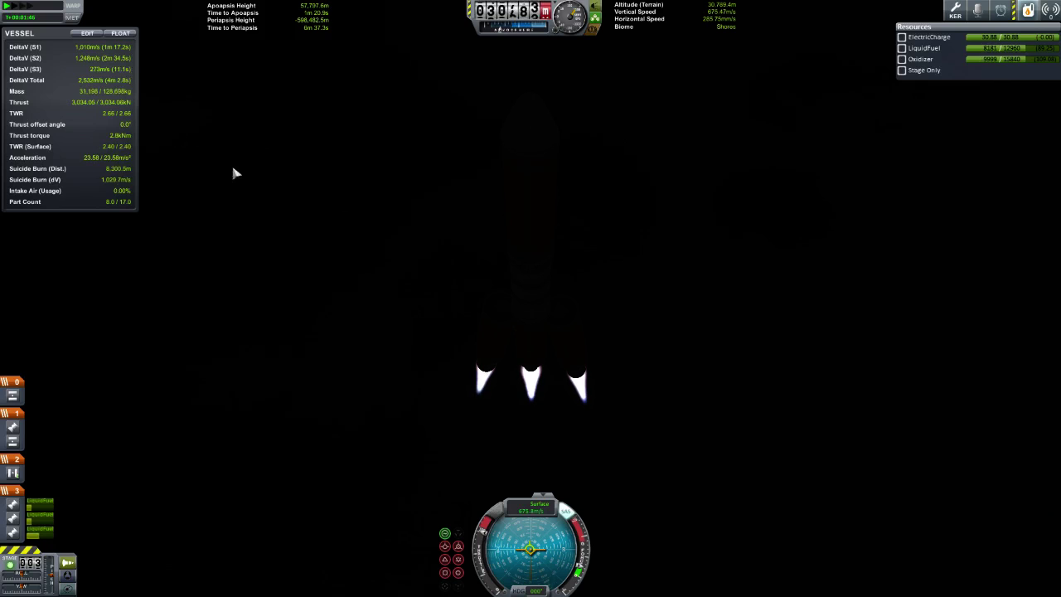
right_click(496, 334)
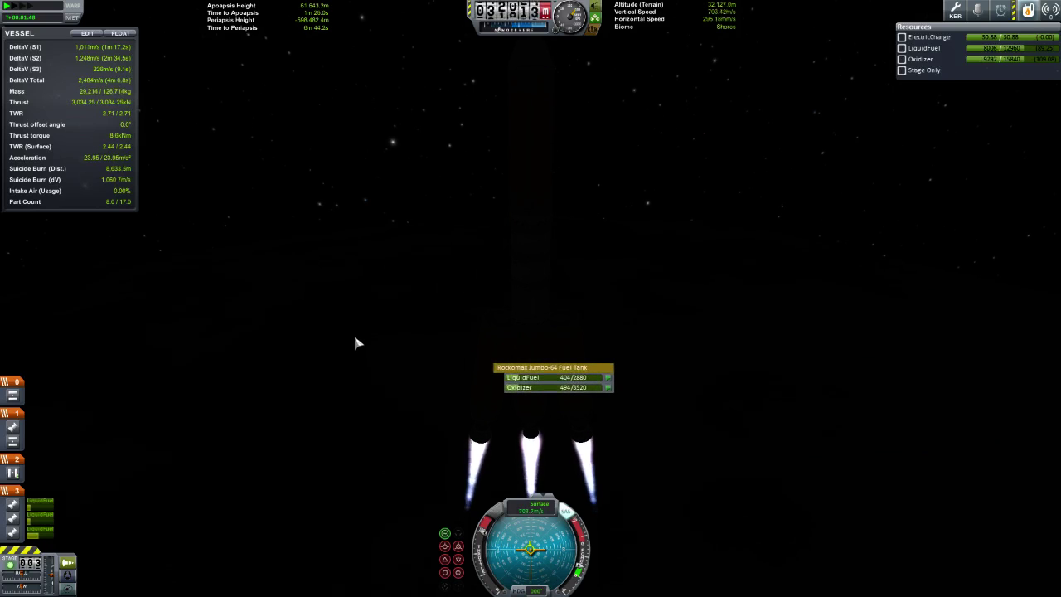
right_click(489, 430)
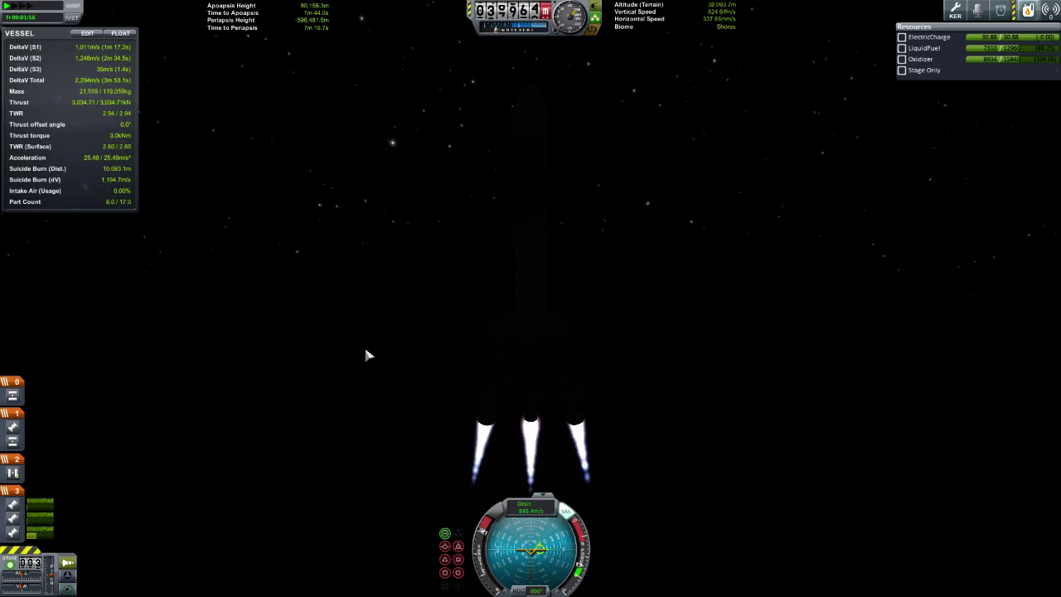
key(space)
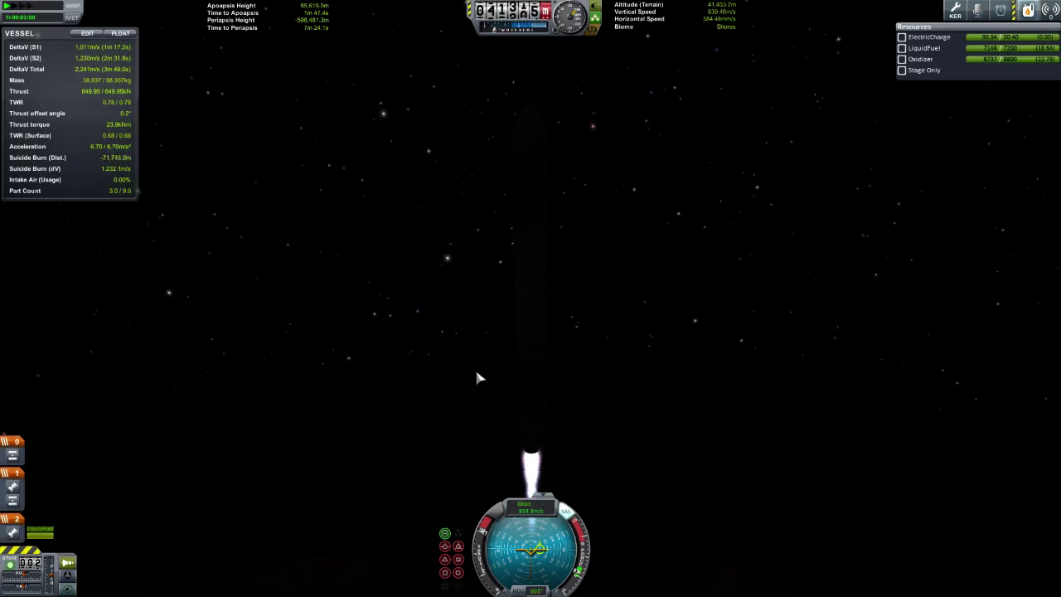
Inspect the readouts of the core's Skipper engine and the fuel levels of its Jumbo-64 tank.
right_click(535, 450)
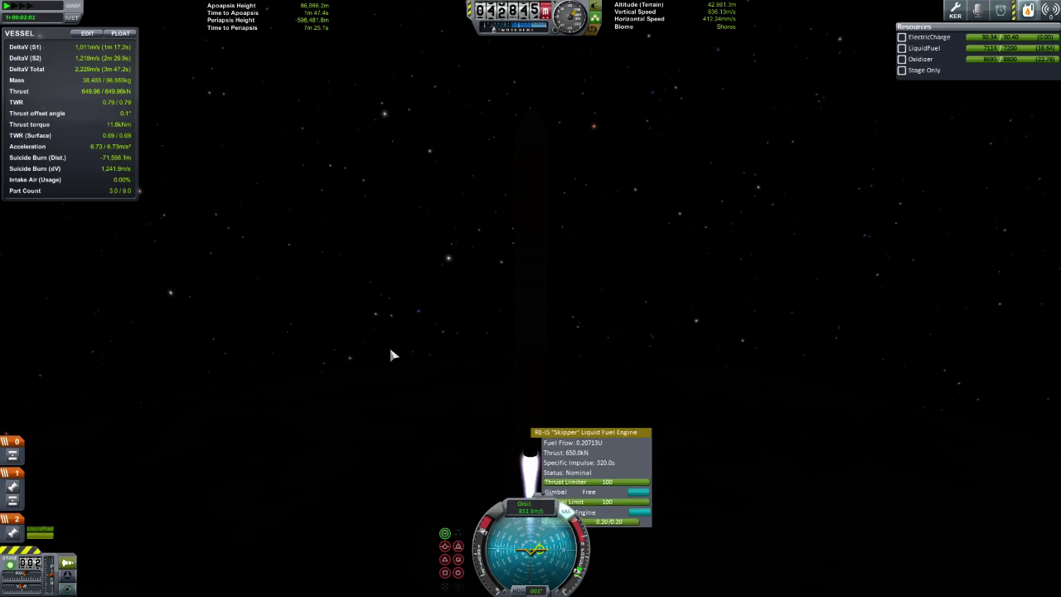
right_click(534, 377)
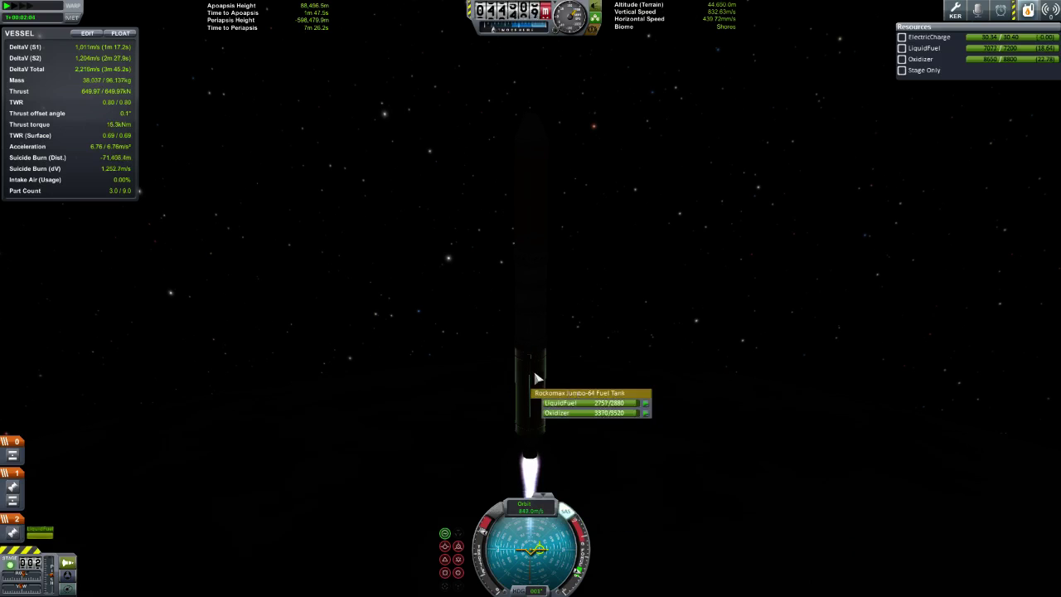
click(715, 327)
Pitch the rocket over towards the east under Skipper power.
drag(725, 381, 741, 454)
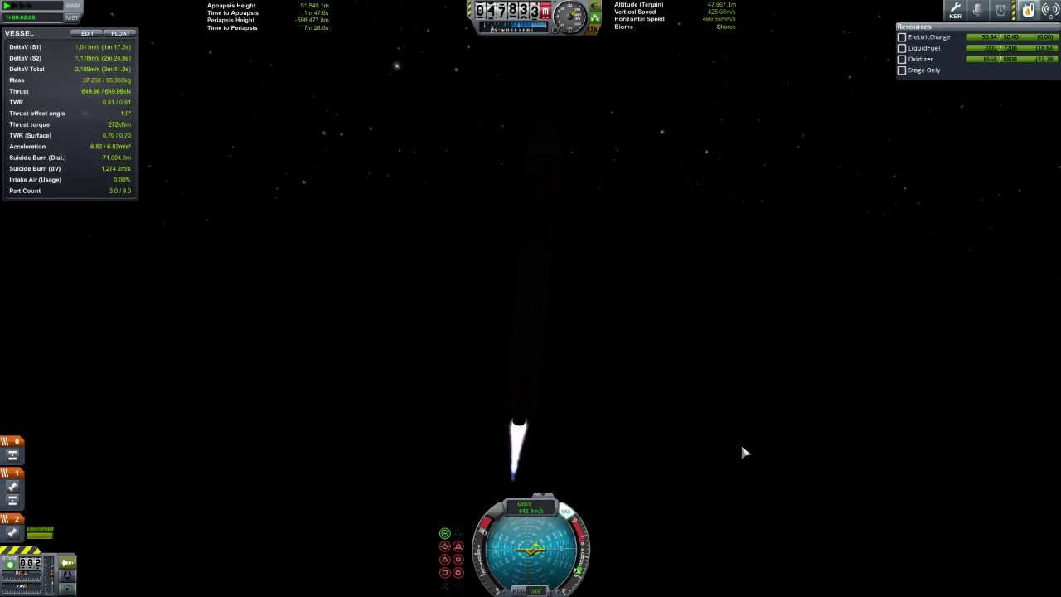
key(d)
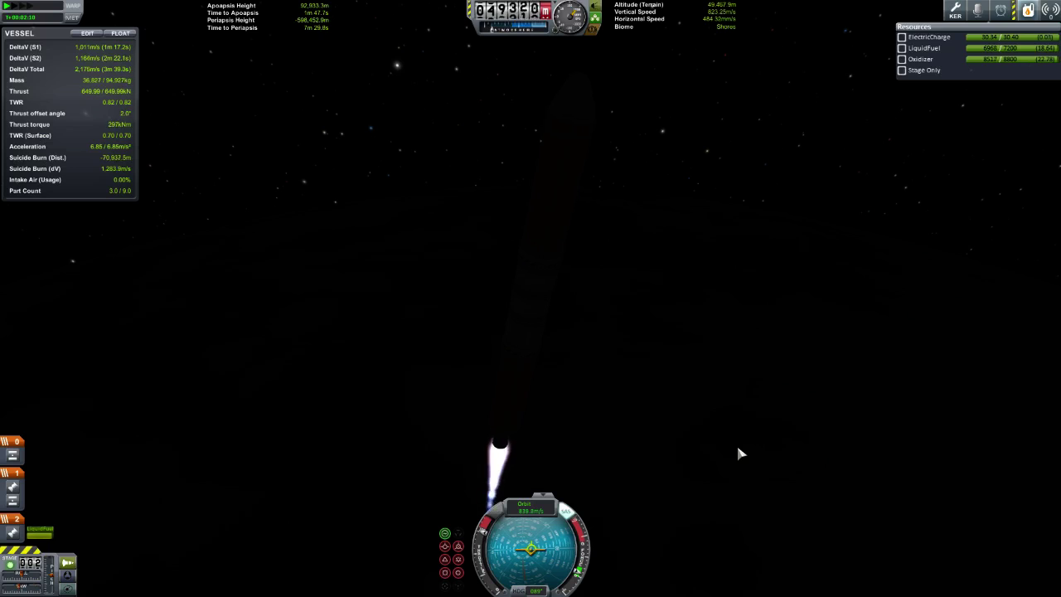
drag(732, 404, 717, 420)
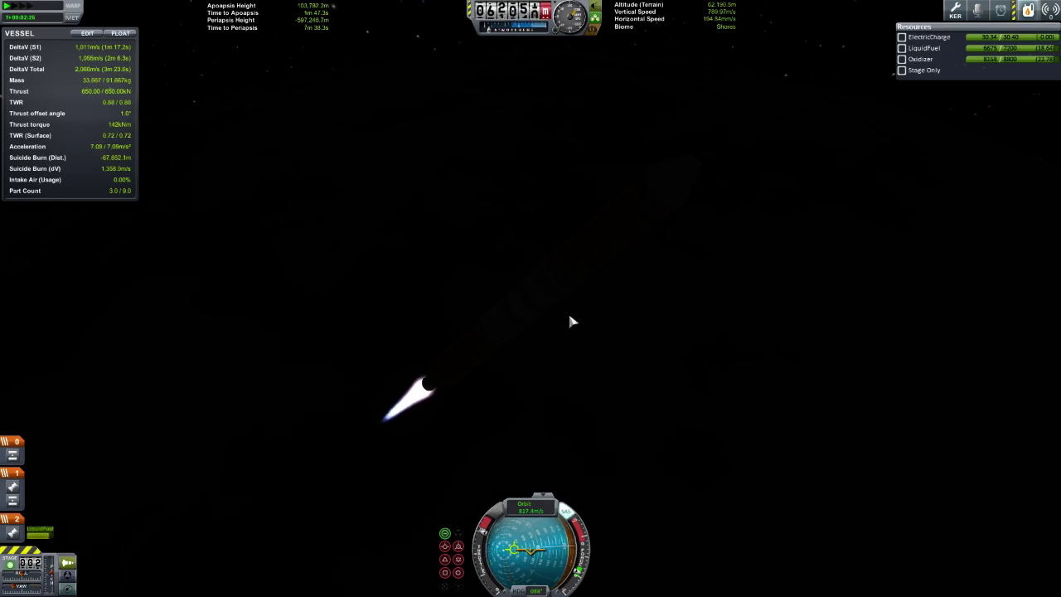
Leave the flight for the Space Center and return to the BBR Example craft in the vehicle assembly building.
key(Escape)
click(527, 306)
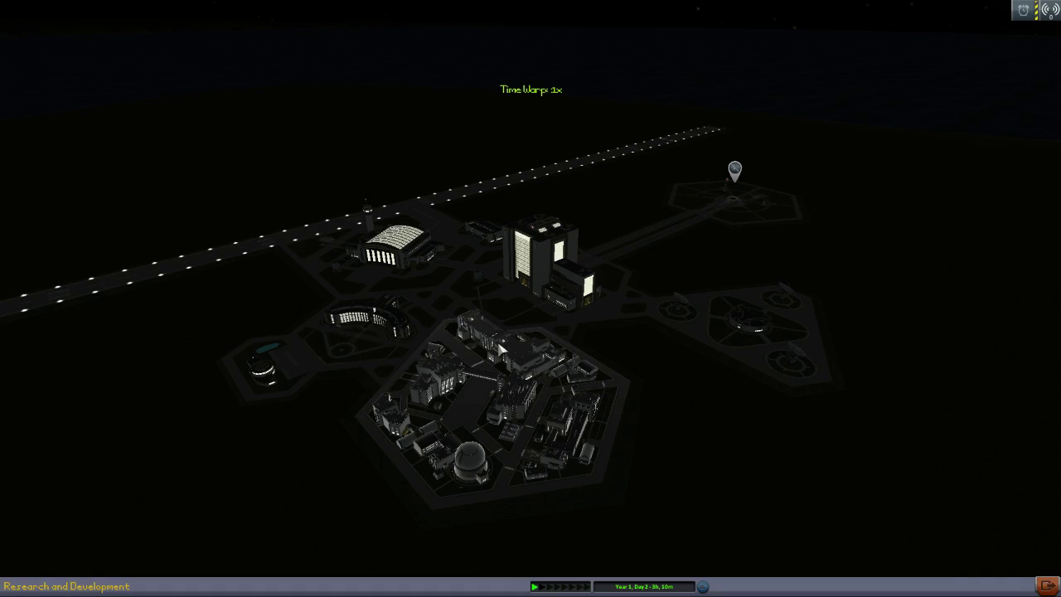
click(737, 170)
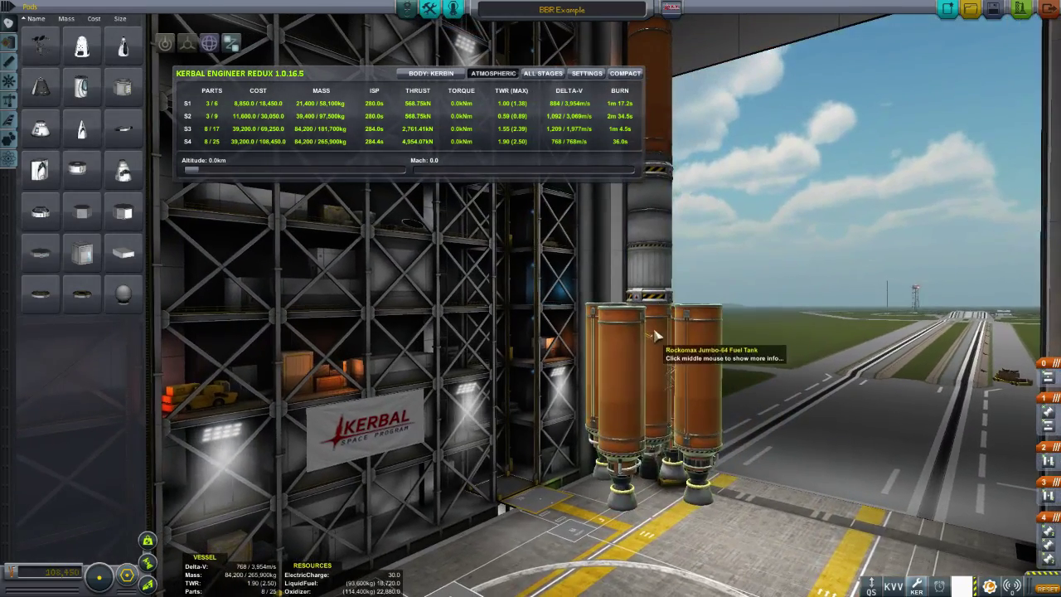
Discard the core Jumbo-64 stage with its four boosters and attach a new Rockomax Jumbo-64 tank beneath the lowest decoupler.
click(696, 340)
click(81, 403)
click(11, 42)
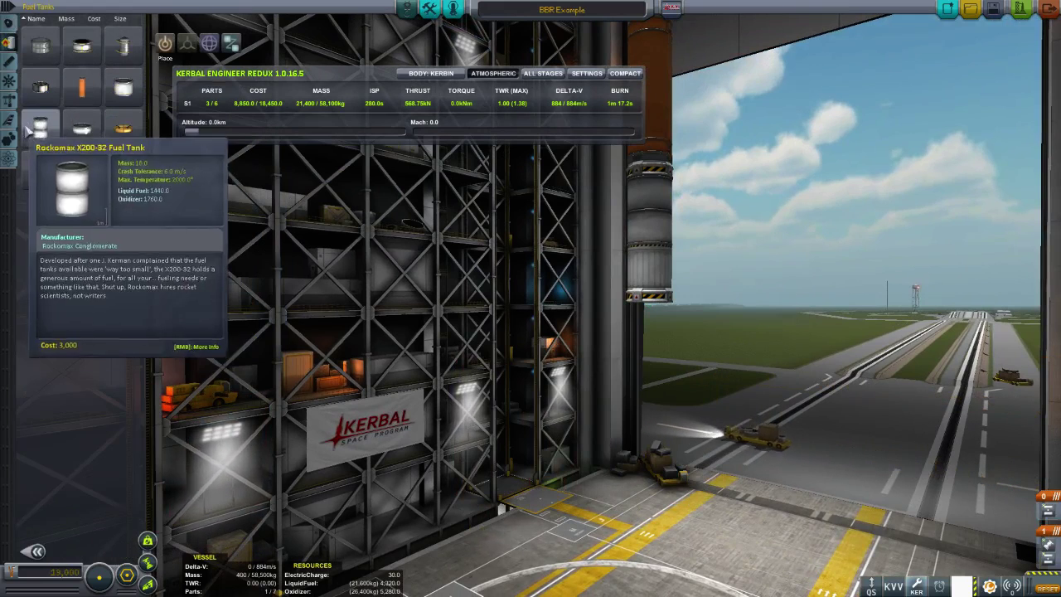
click(82, 87)
click(640, 358)
click(655, 366)
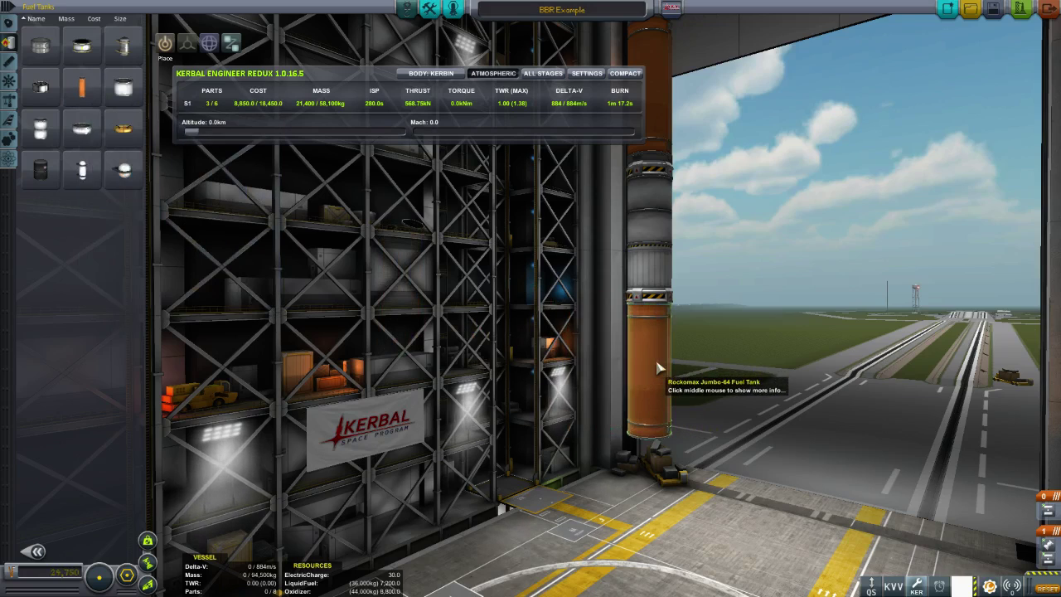
Stack two copies of the Jumbo-64 tank beneath the first one and raise the whole rocket in the hangar.
alt+click(658, 368)
scroll(662, 455, down, 2)
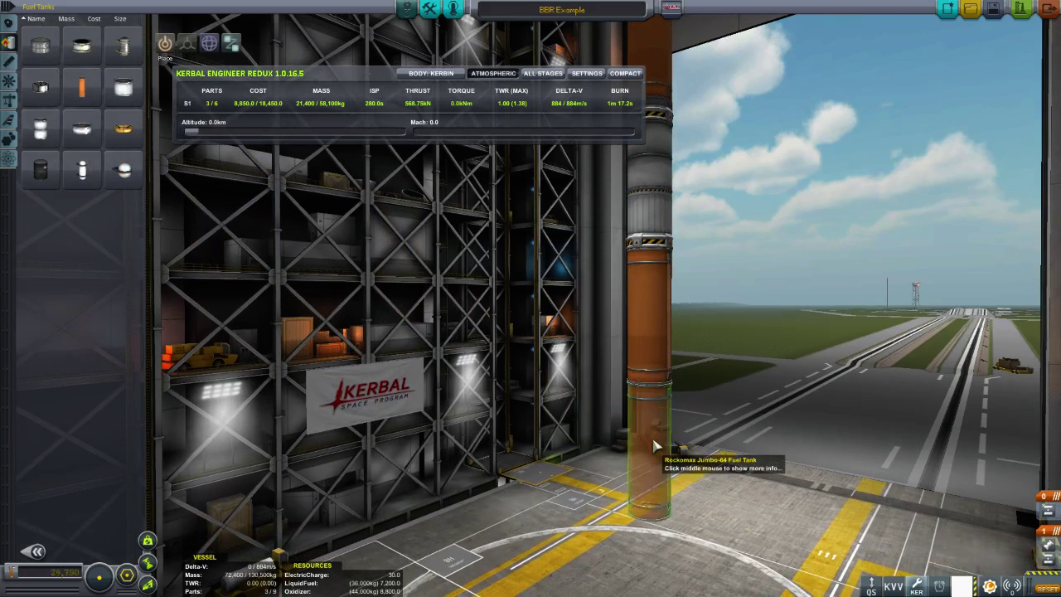
click(655, 437)
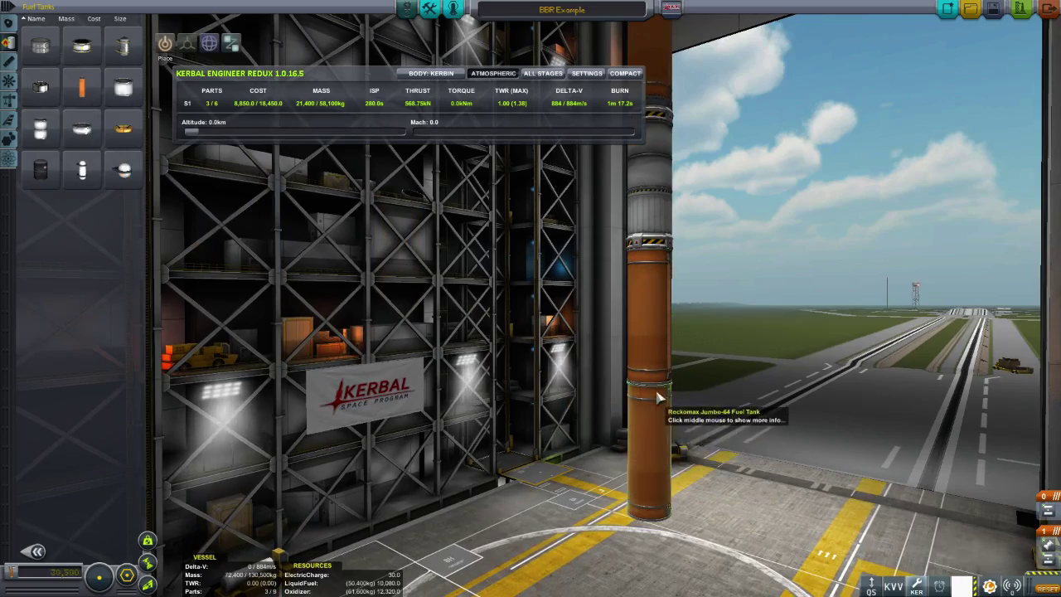
alt+click(660, 398)
scroll(656, 431, down, 2)
click(653, 533)
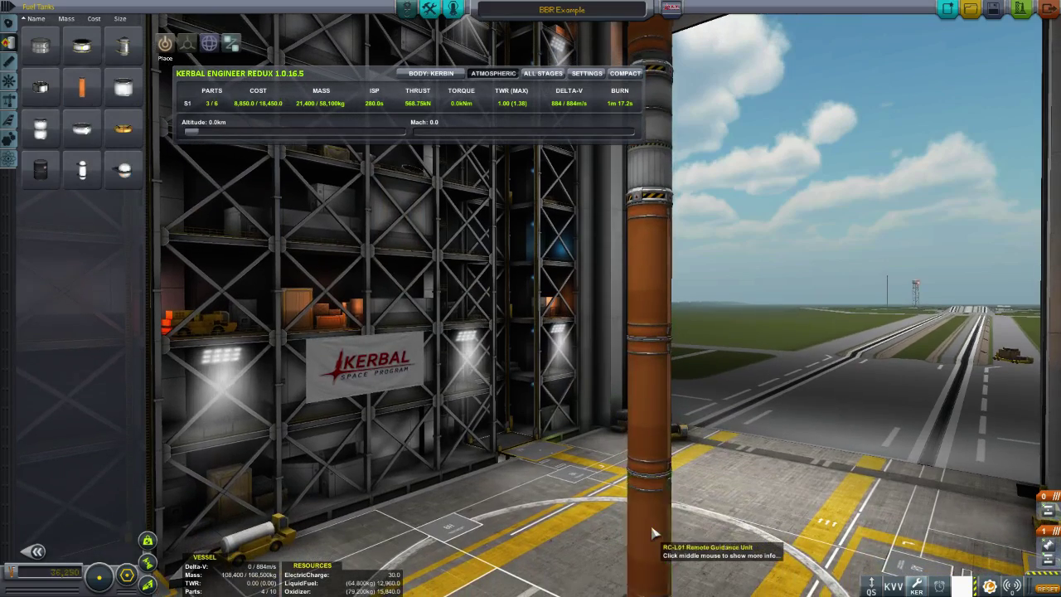
shift+click(653, 533)
click(672, 176)
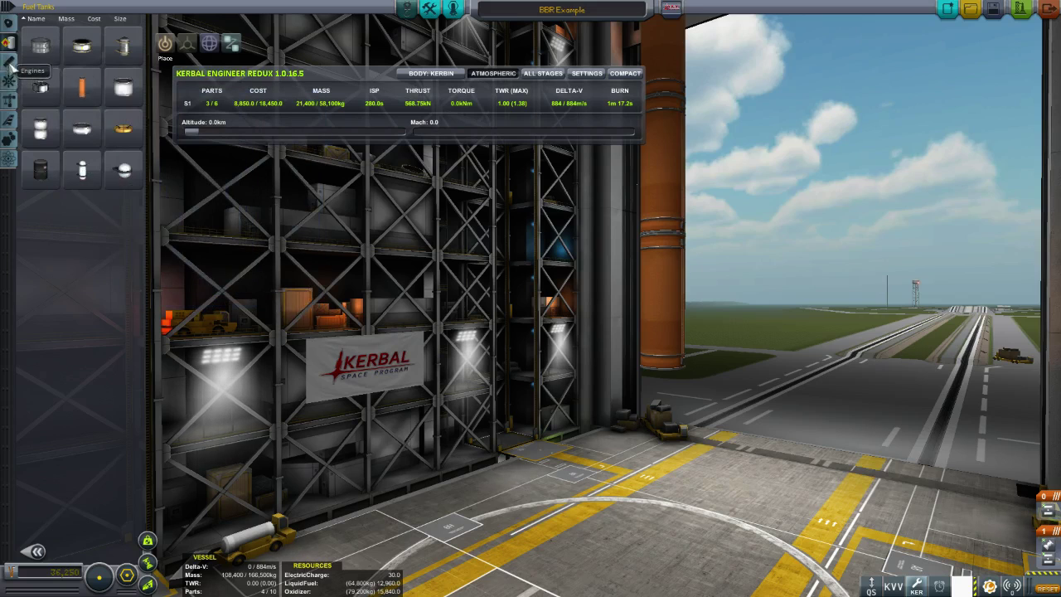
scroll(67, 100, up, 1)
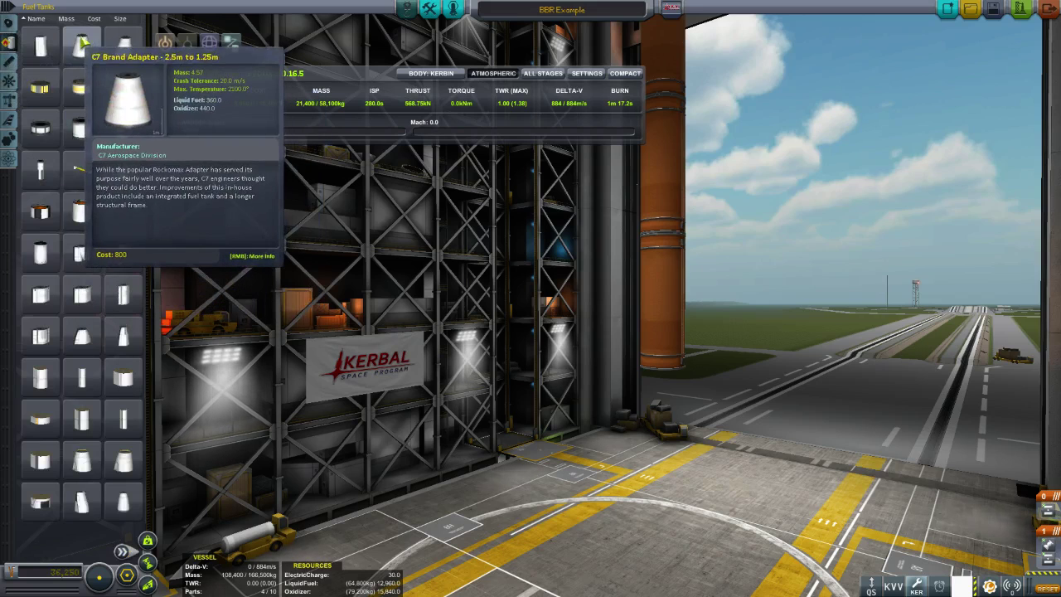
click(124, 46)
click(659, 398)
click(663, 399)
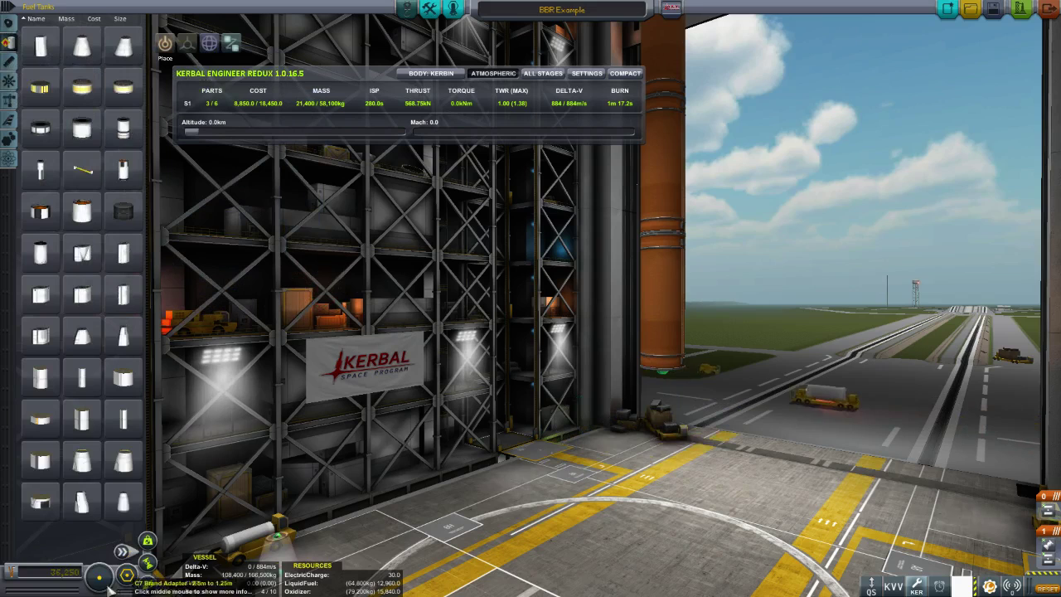
click(64, 545)
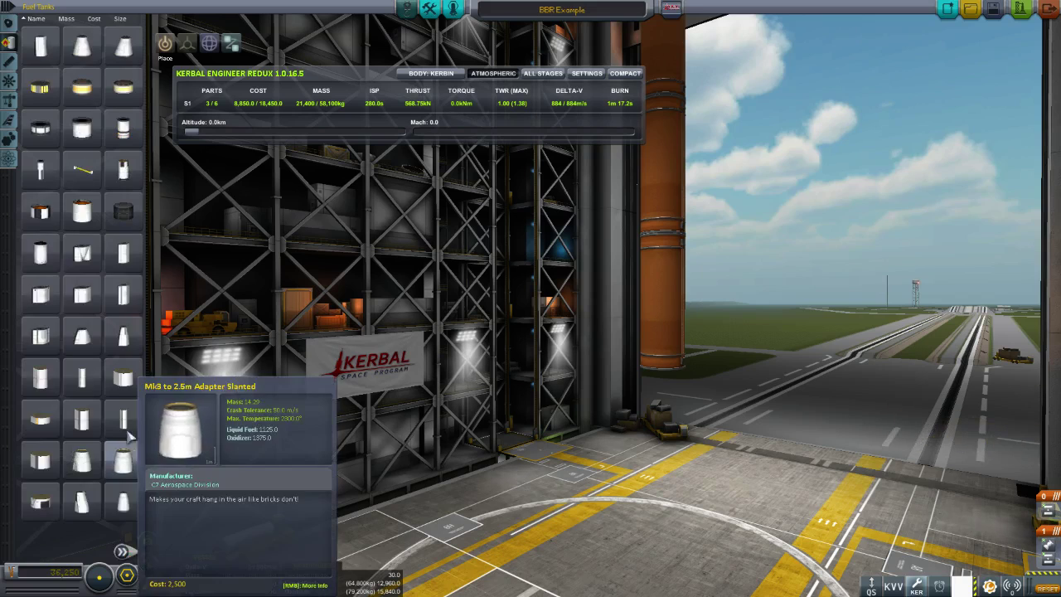
Attach a Kerbodyne ADTP-2-3 adapter beneath the Jumbo-64 stack and an S3 KS-25x4 "Mammoth" engine beneath the adapter.
click(9, 100)
click(40, 125)
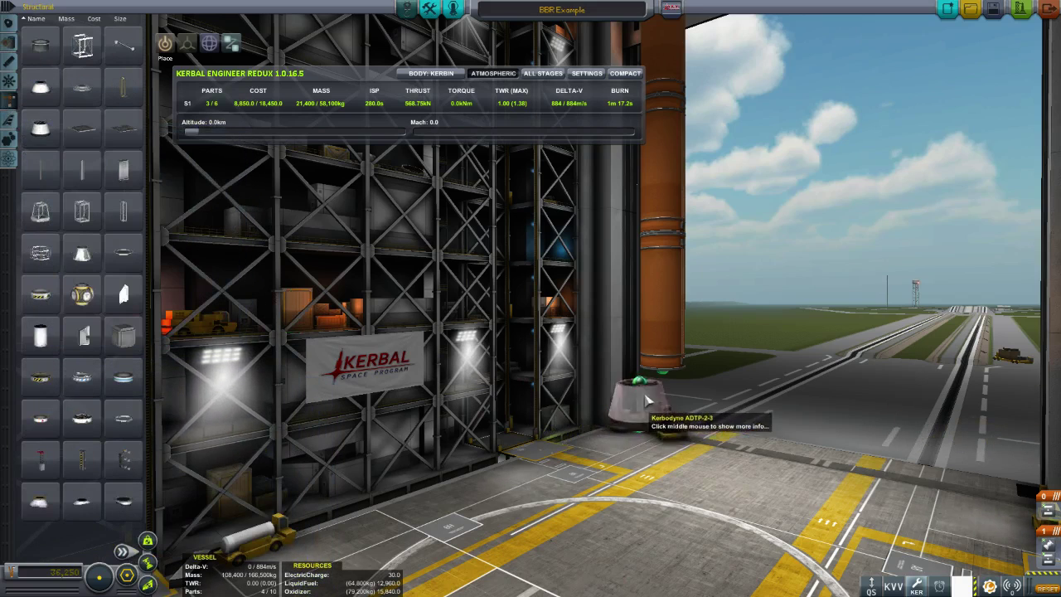
click(663, 385)
click(9, 60)
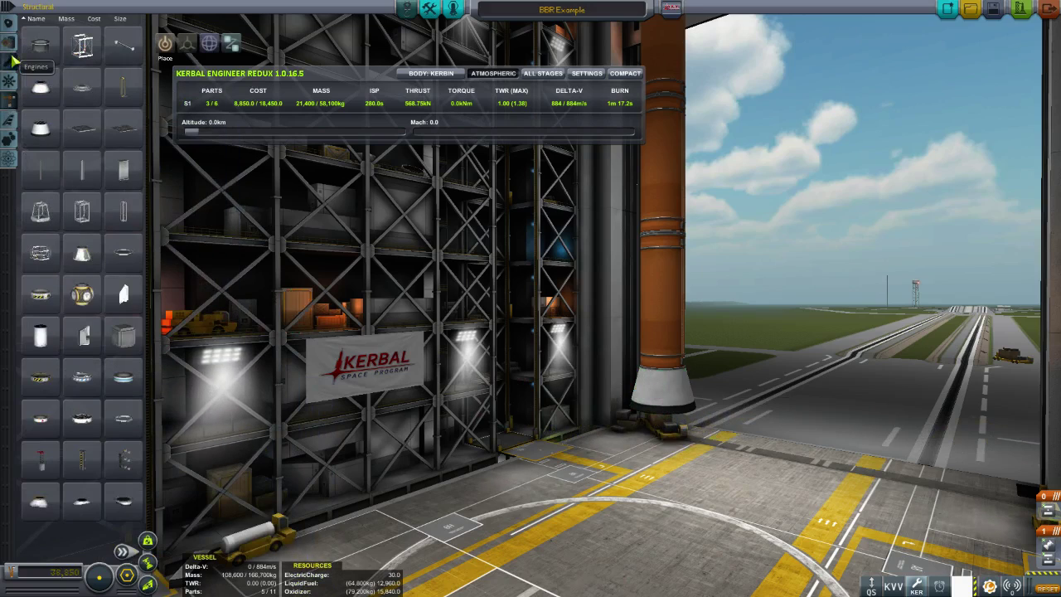
click(83, 411)
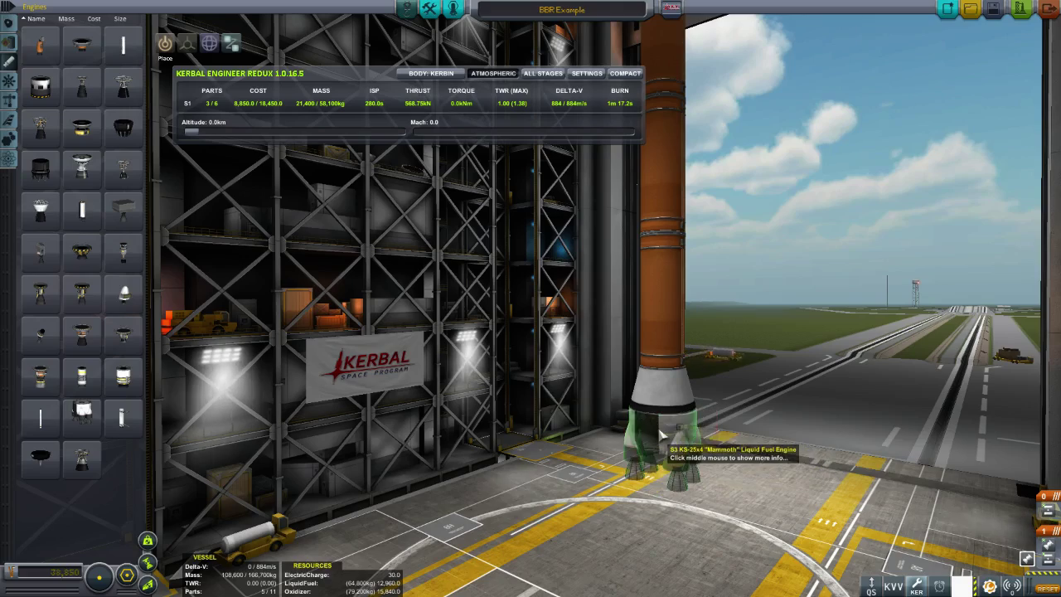
click(663, 439)
Discard the two lower Jumbo-64 tanks and reattach the adapter with its Mammoth engine beneath the remaining tank.
scroll(626, 373, up, 2)
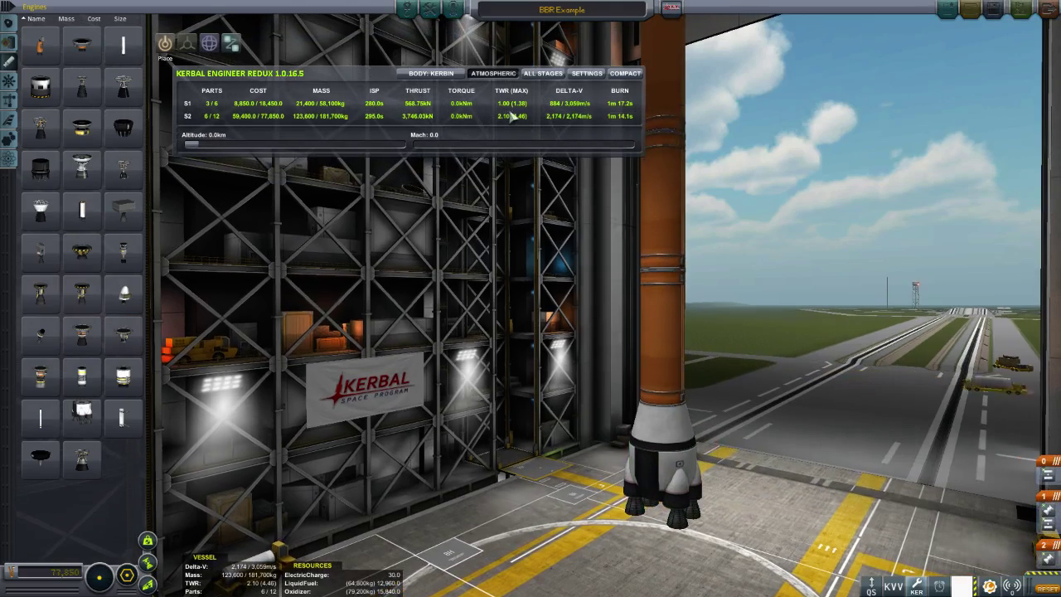
scroll(626, 373, up, 3)
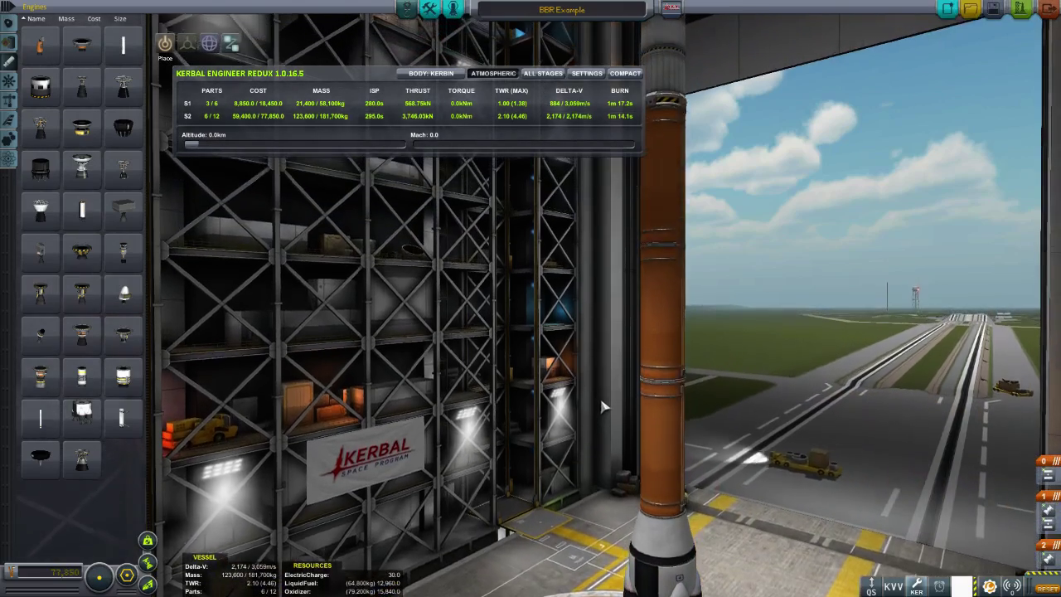
scroll(604, 410, up, 3)
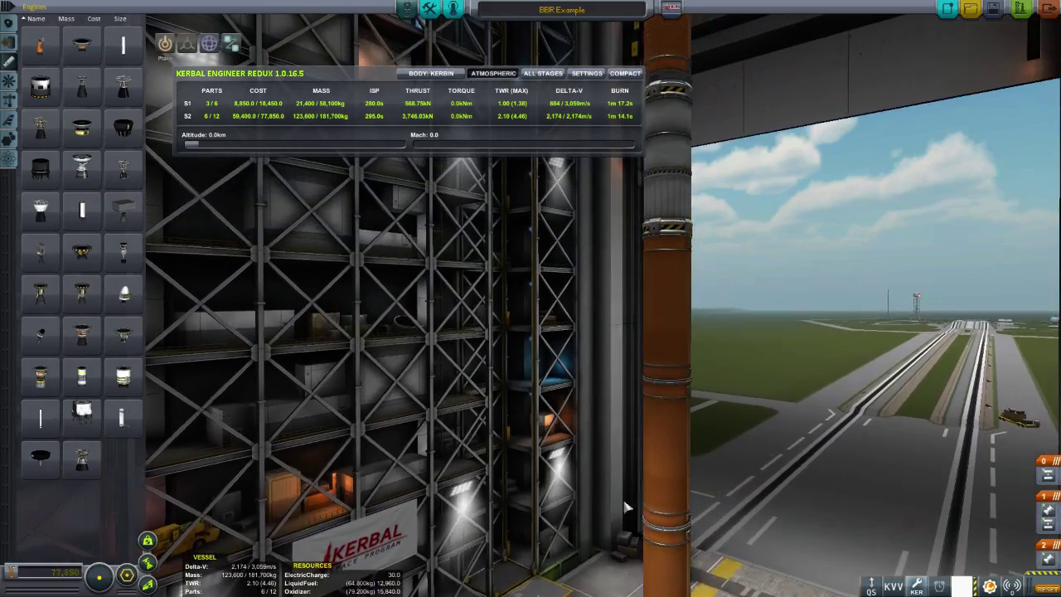
scroll(679, 389, up, 3)
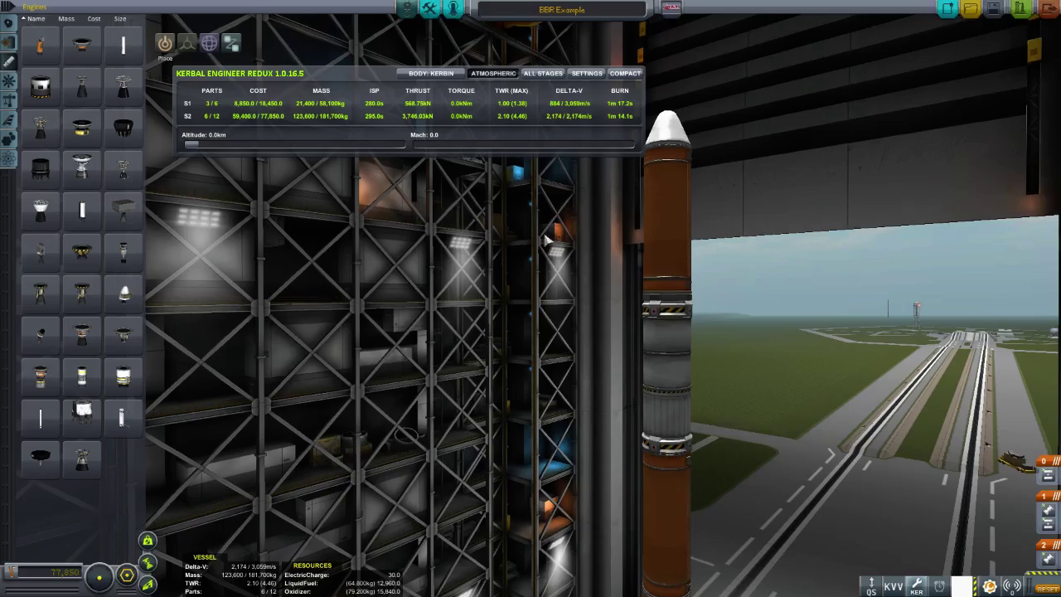
scroll(642, 257, down, 4)
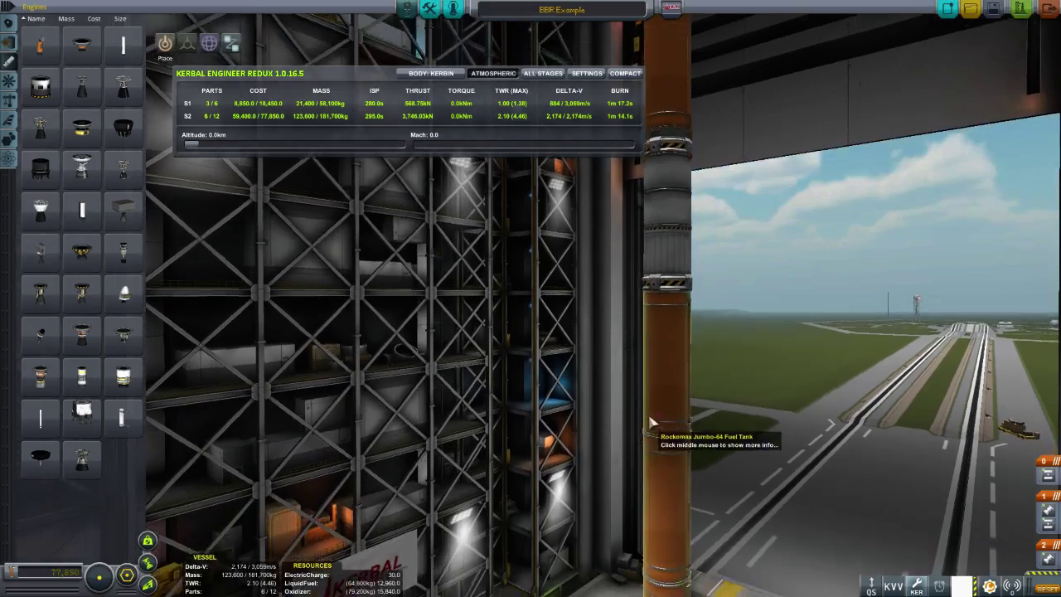
scroll(675, 246, down, 5)
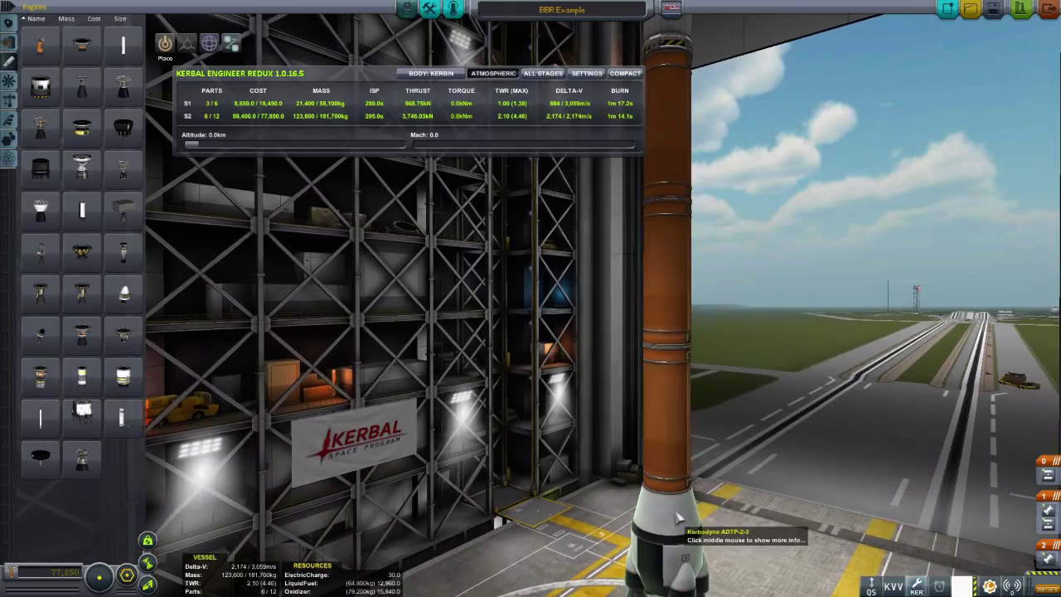
click(678, 518)
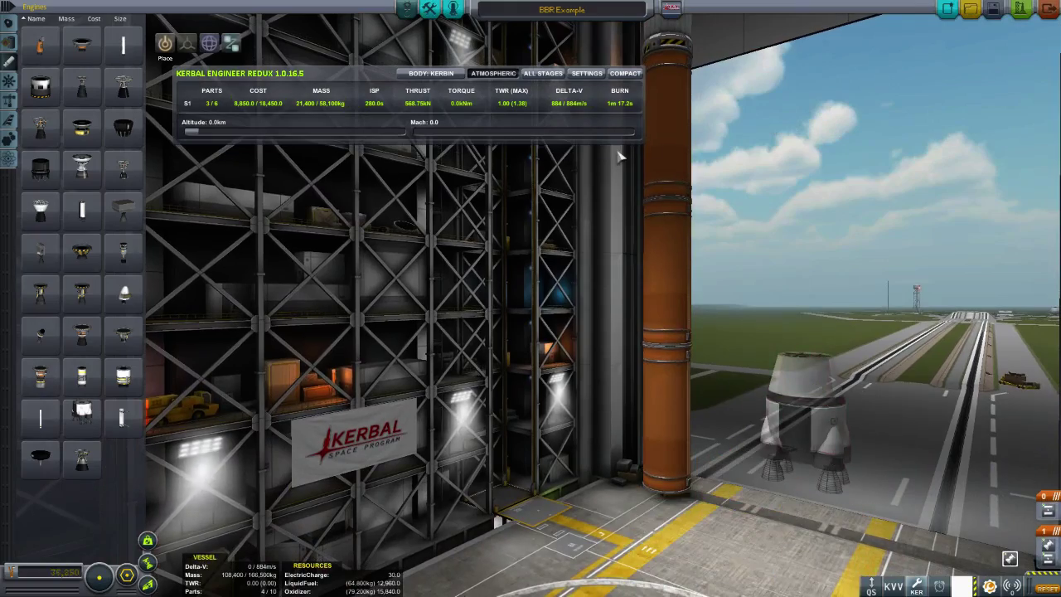
scroll(704, 287, up, 2)
click(663, 311)
click(341, 311)
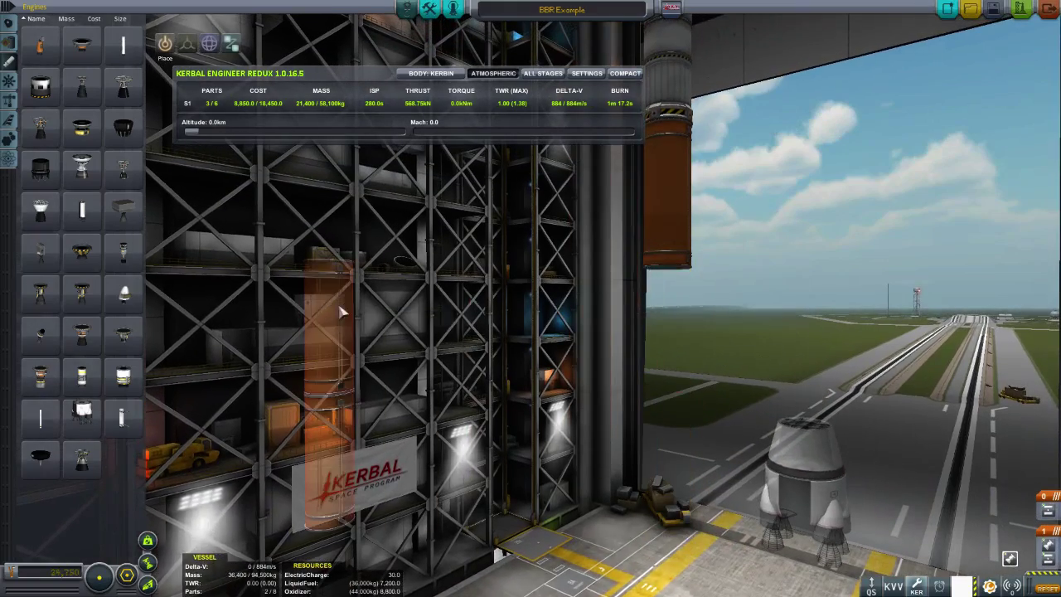
click(663, 321)
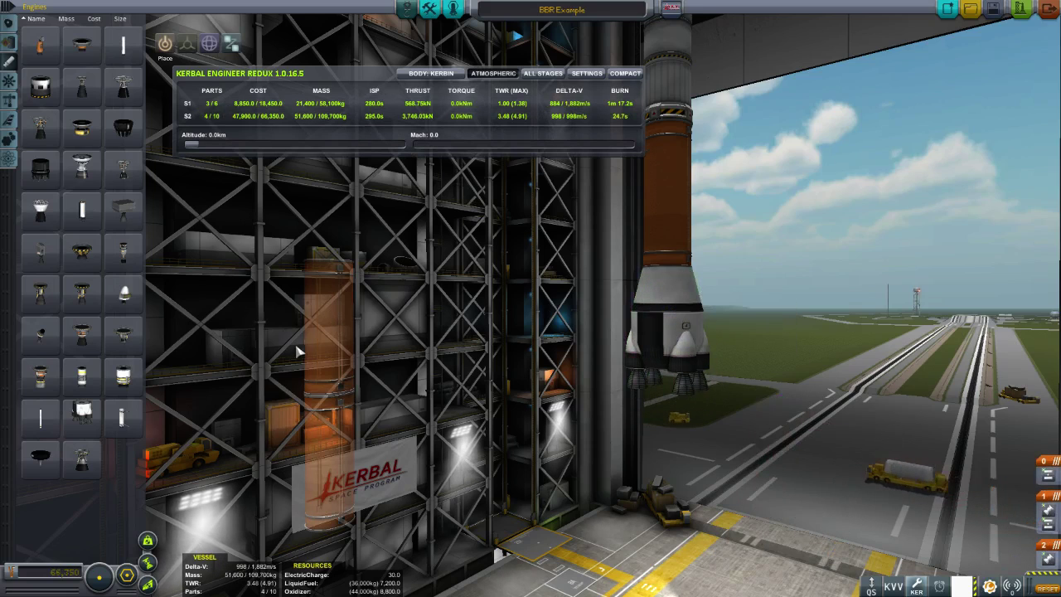
click(358, 331)
click(73, 513)
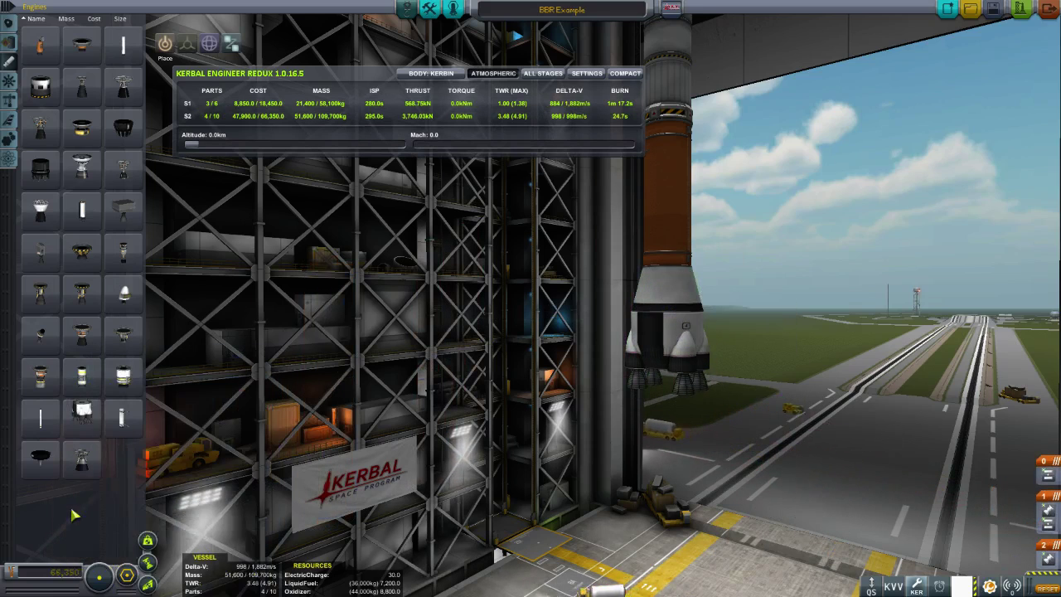
Mount Hydraulic Detachment Manifolds on the sides of the Mammoth engine in four-way symmetry.
click(10, 99)
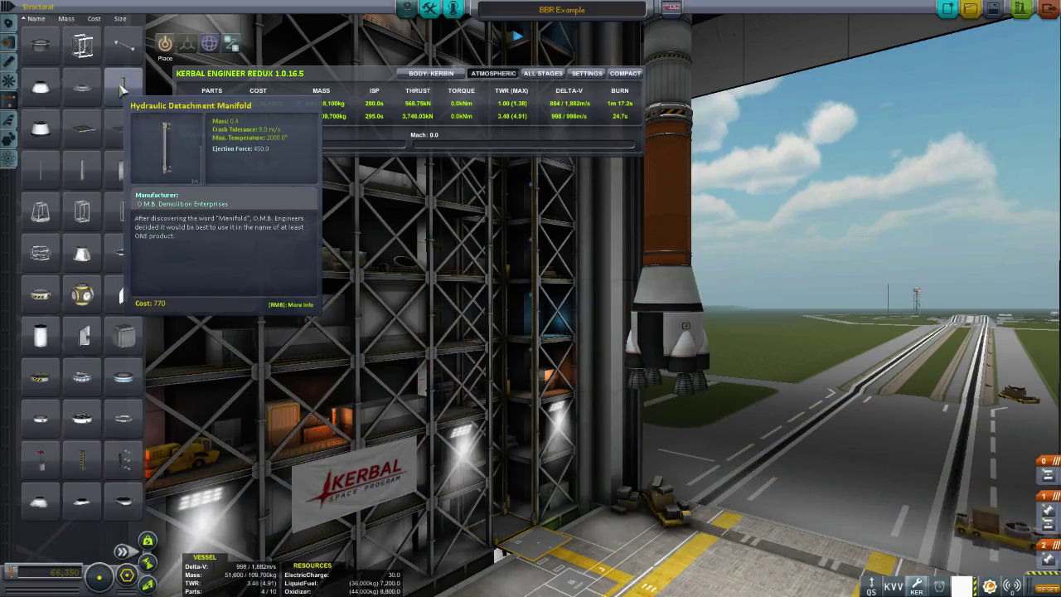
click(123, 46)
scroll(674, 305, up, 3)
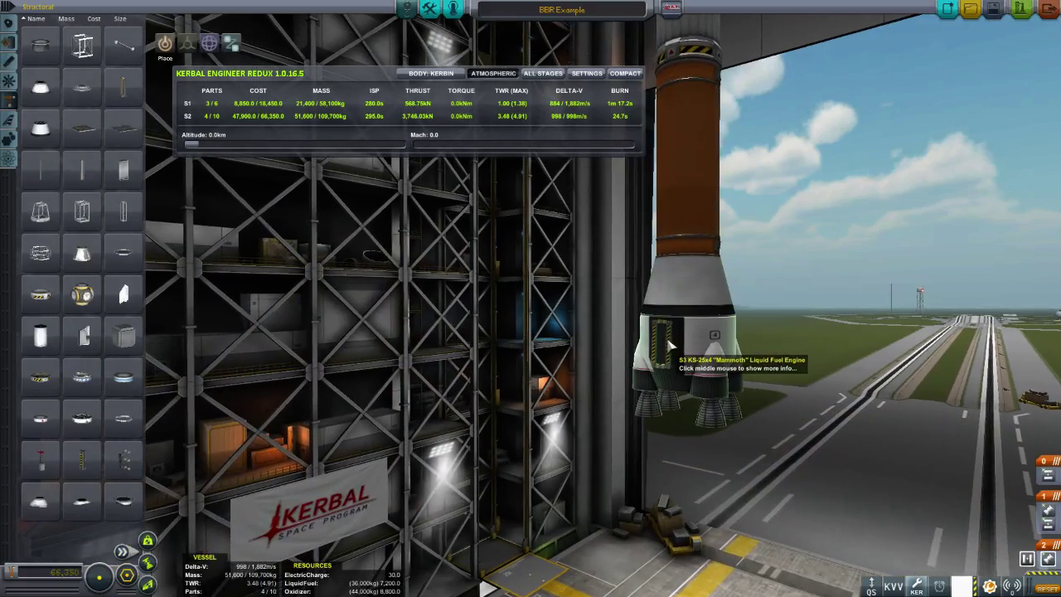
scroll(674, 341, up, 1)
scroll(675, 340, up, 5)
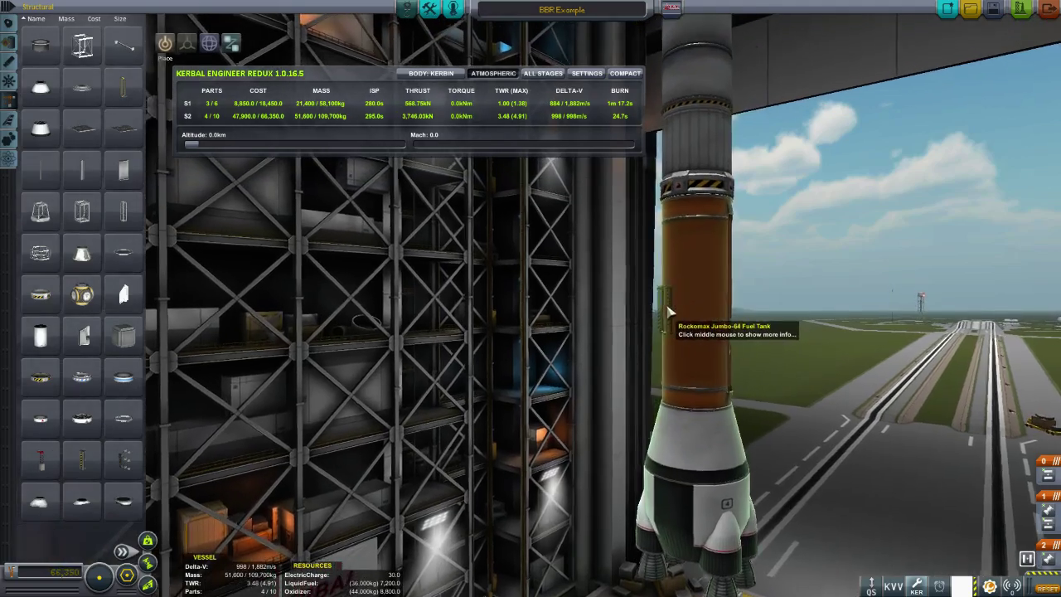
drag(722, 333, 820, 350)
scroll(746, 390, down, 2)
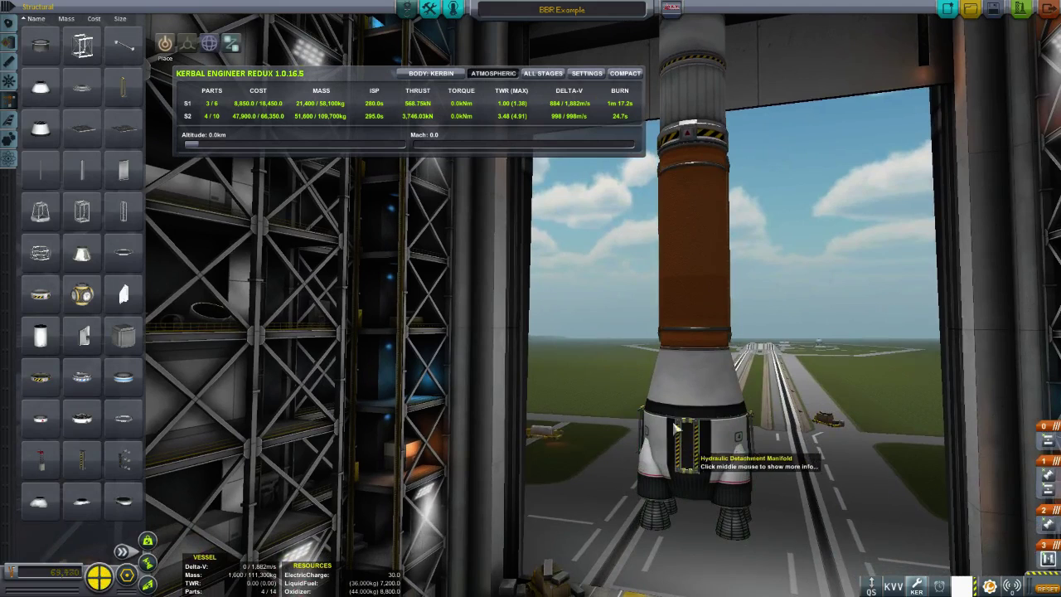
Attach Rockomax Jumbo-64 tanks to the four Hydraulic Detachment Manifolds as side boosters.
click(8, 41)
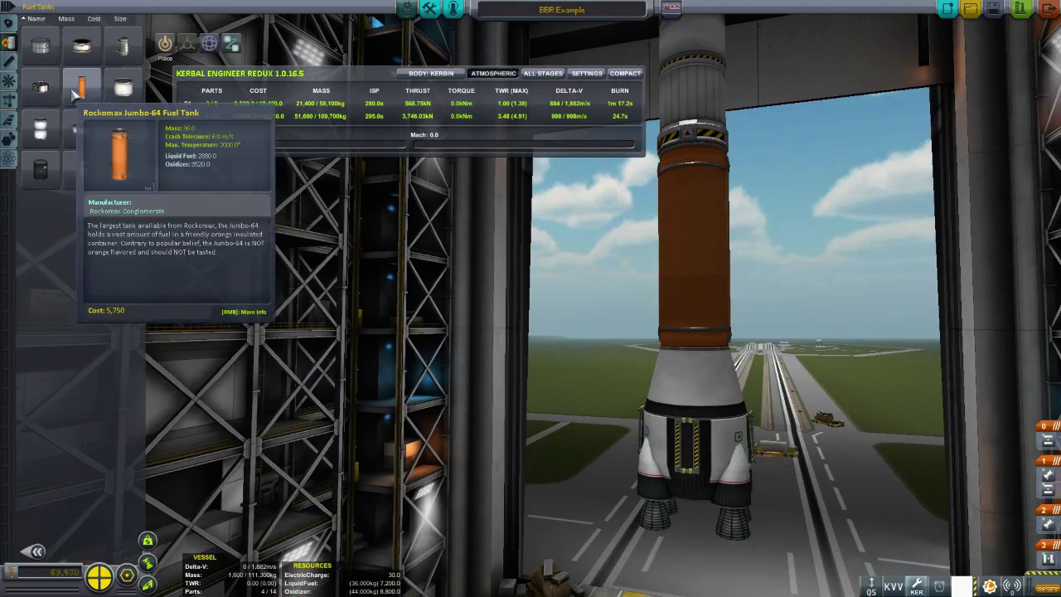
click(72, 94)
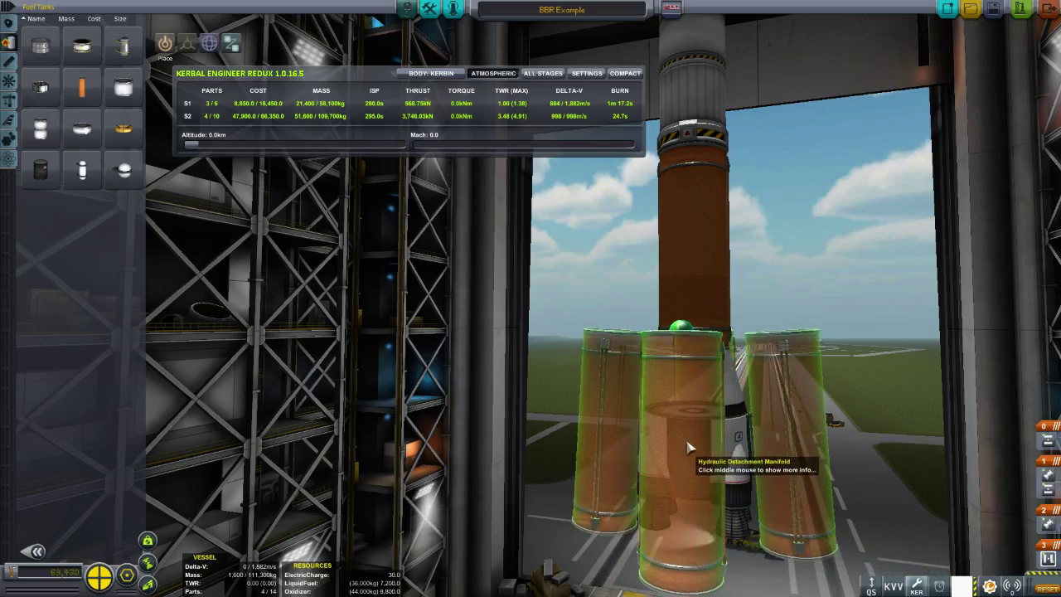
click(687, 447)
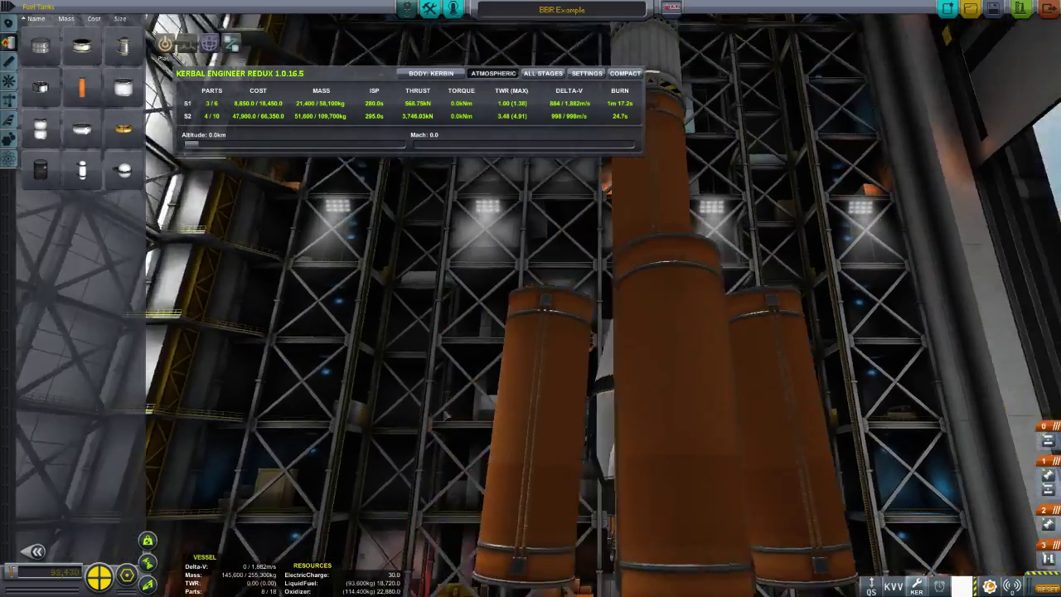
click(9, 62)
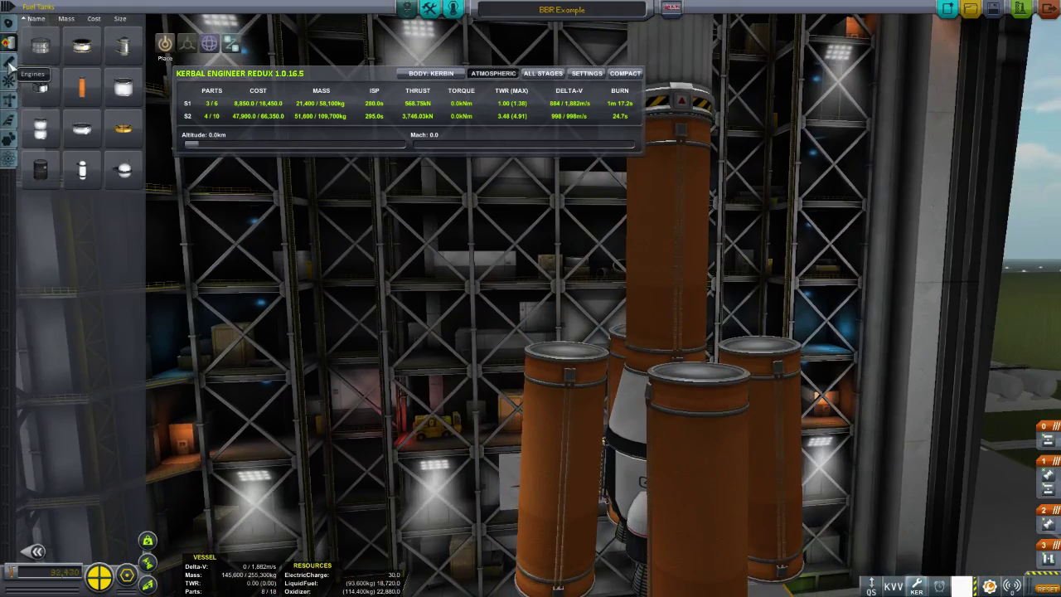
click(10, 39)
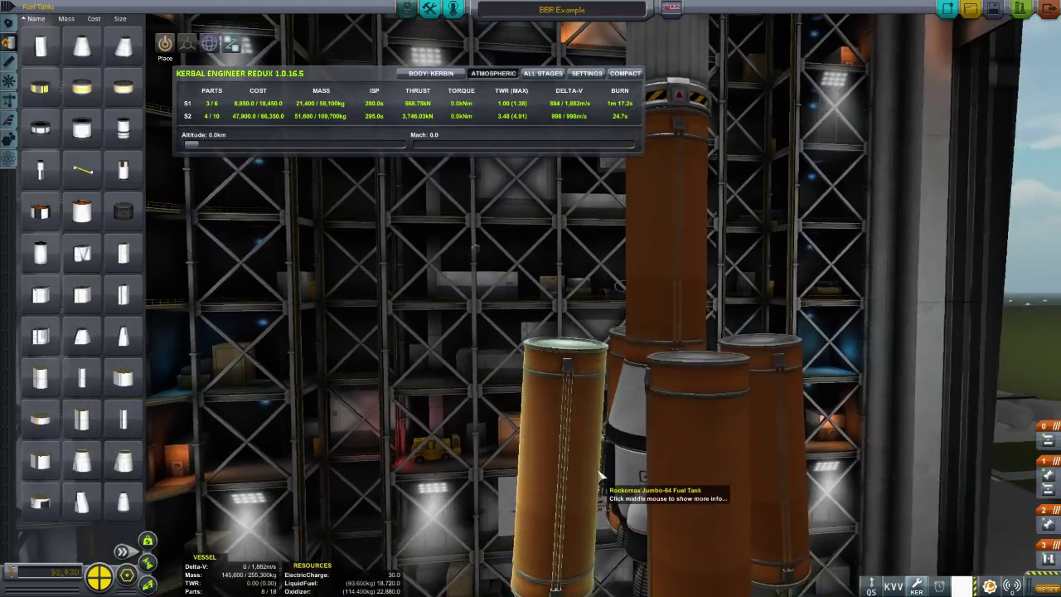
Detach the side tanks with their manifolds and remount them around the Mammoth engine as two separate pairs in two-way symmetry.
click(605, 467)
click(605, 467)
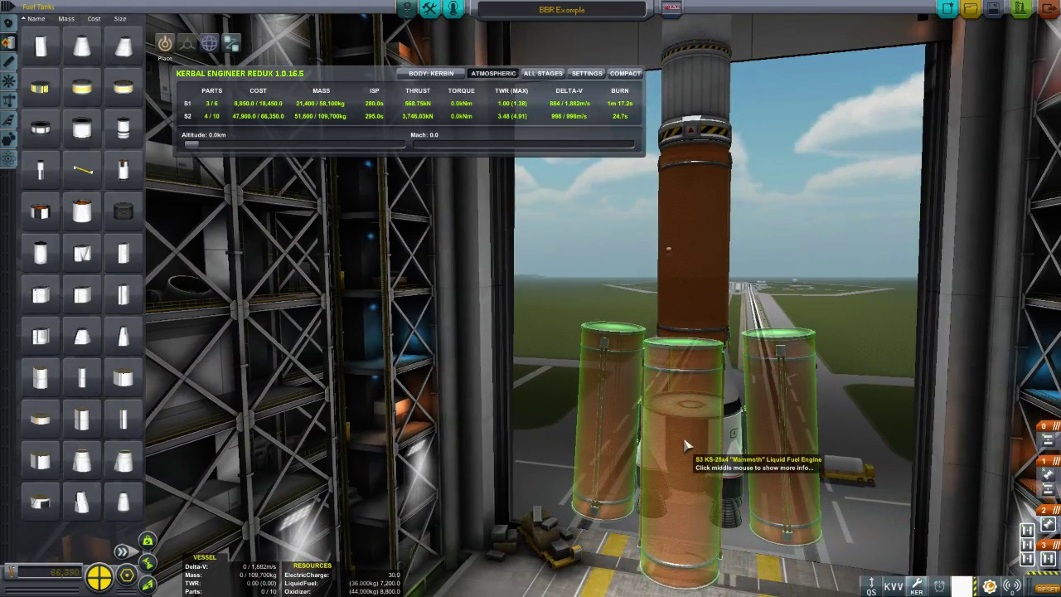
key(shift+x)
key(shift+x)
click(686, 445)
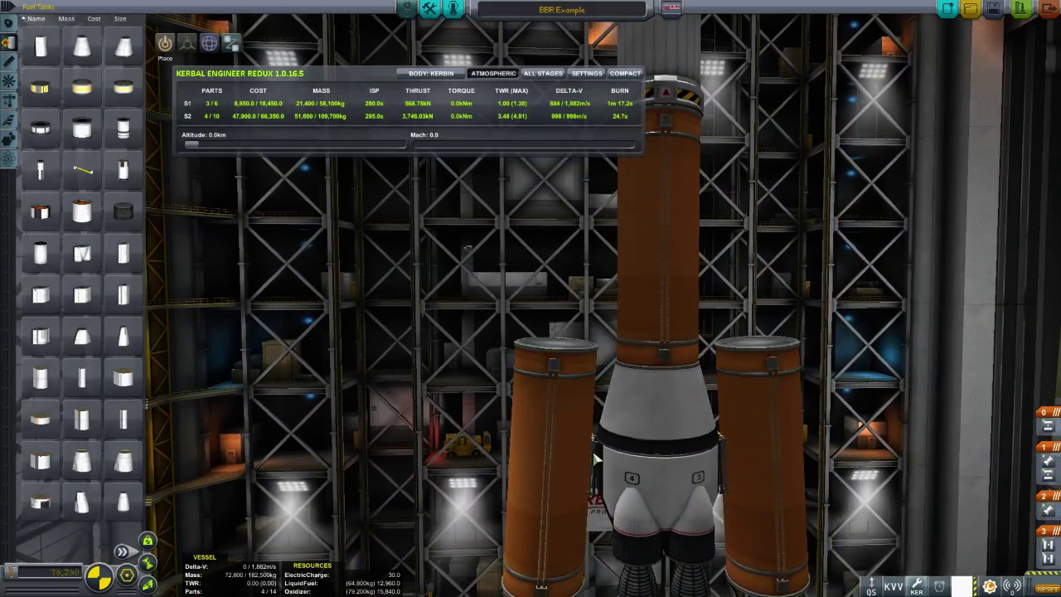
click(666, 498)
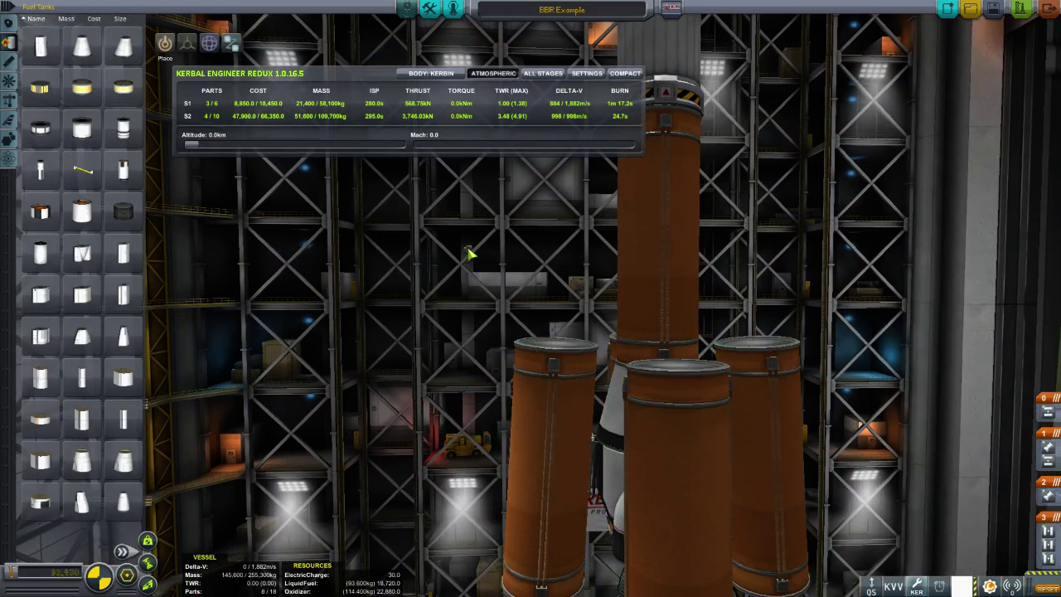
Run FTX-2 External Fuel Ducts from one booster pair to the core, and from the other booster pair to the first pair.
drag(605, 337, 751, 417)
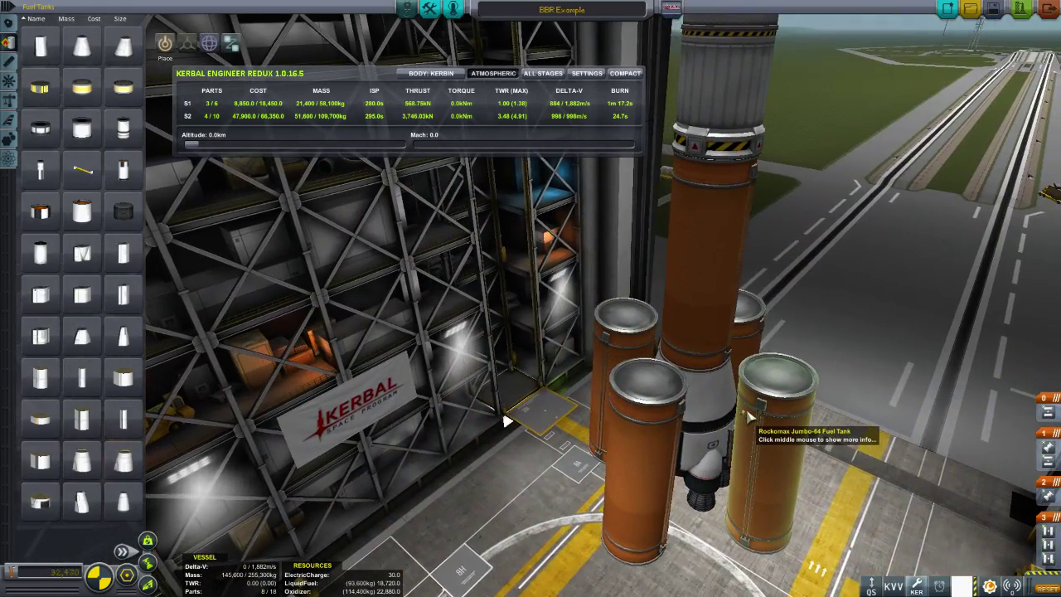
key(ctrl+z)
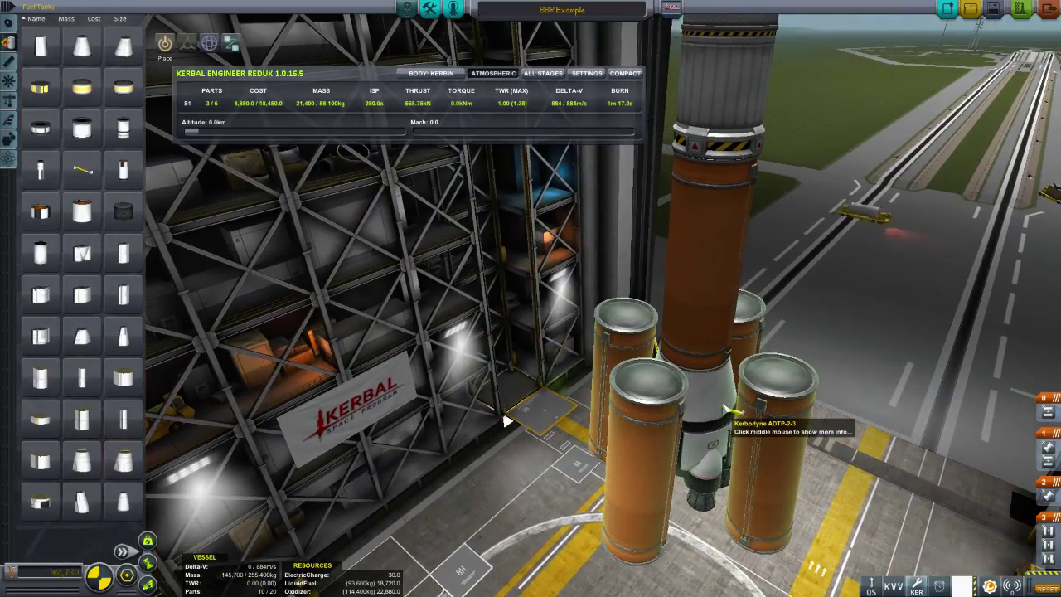
click(85, 171)
drag(414, 270, 517, 251)
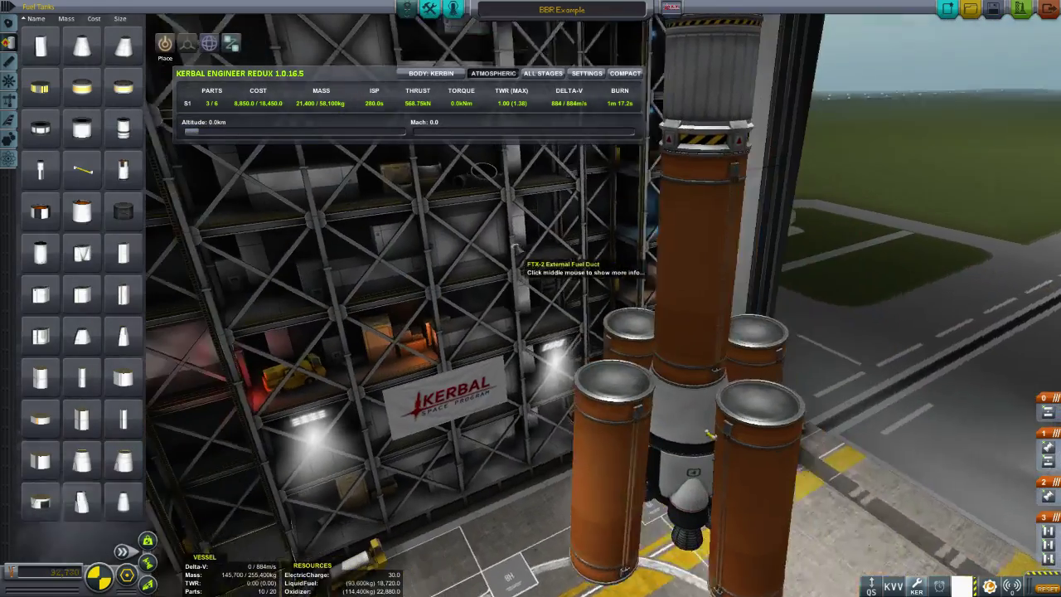
click(619, 436)
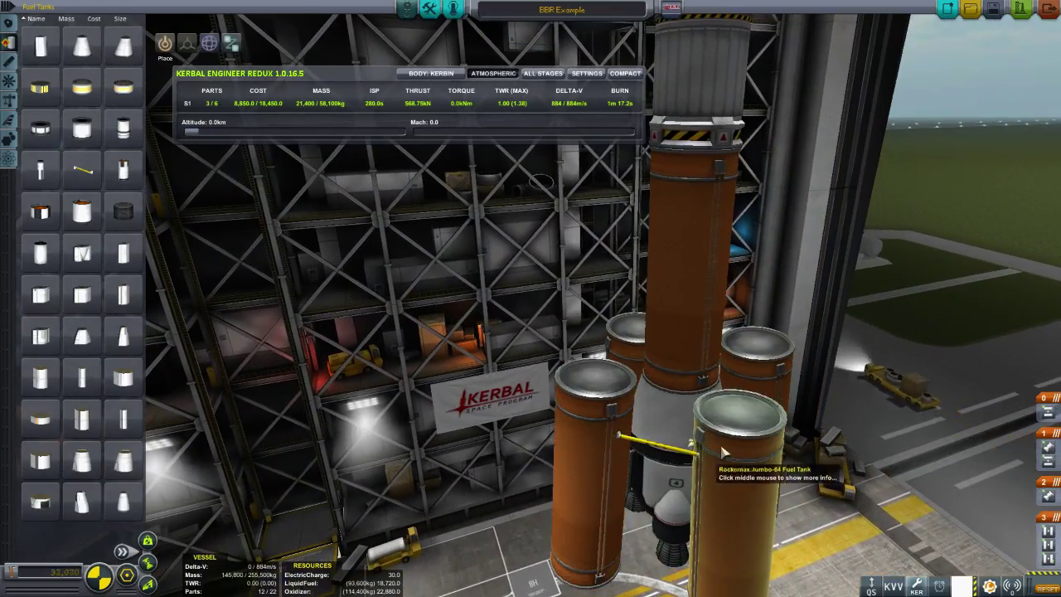
Rearrange the staging so the Mammoth engine ignites first and the two booster pairs separate one after the other.
click(1047, 588)
drag(950, 356, 734, 183)
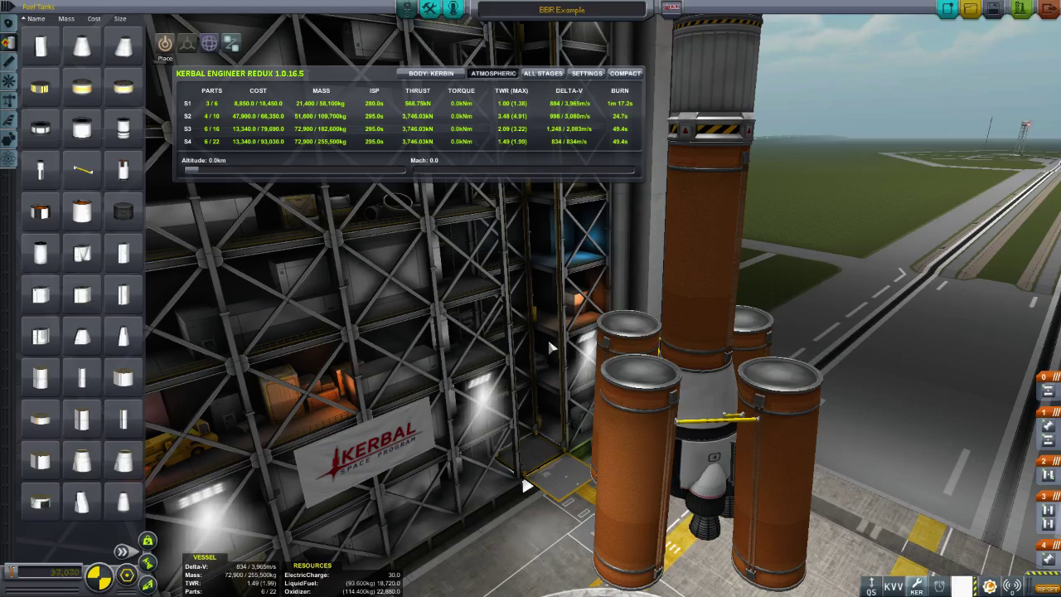
drag(548, 341, 653, 393)
scroll(712, 377, up, 3)
scroll(769, 348, down, 2)
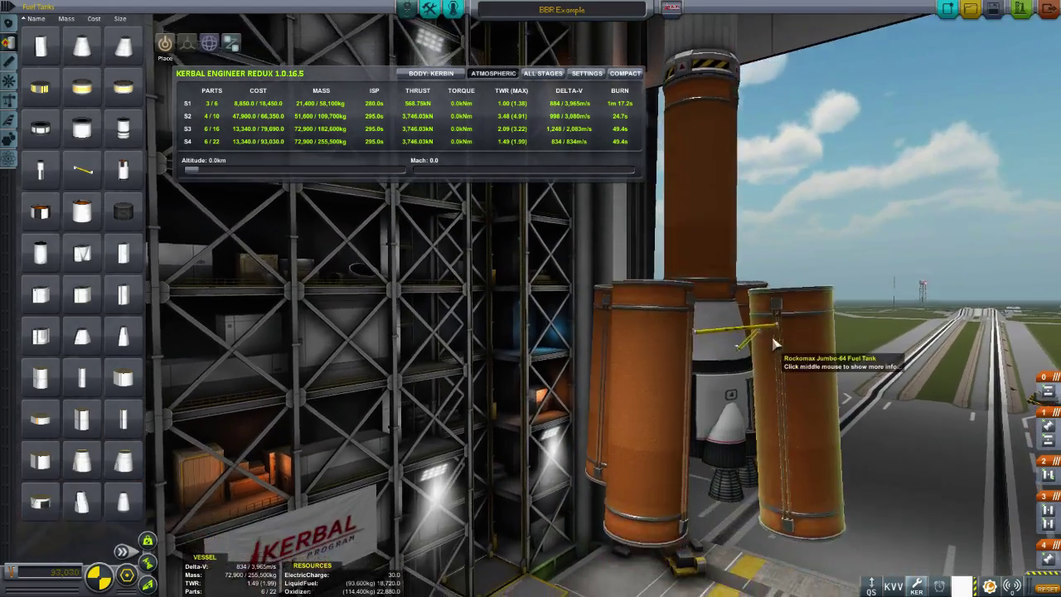
scroll(765, 348, up, 2)
scroll(765, 348, down, 3)
drag(765, 348, 627, 348)
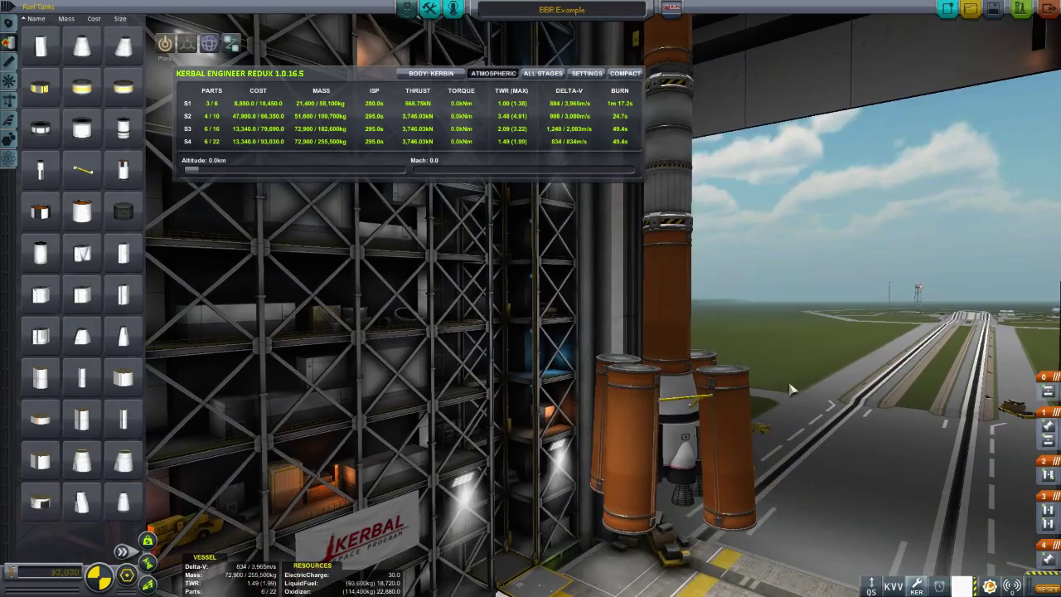
Remove the Jumbo-64 core tank and reattach the Mammoth assembly with its drop tanks directly below the lower decoupler.
scroll(791, 389, up, 5)
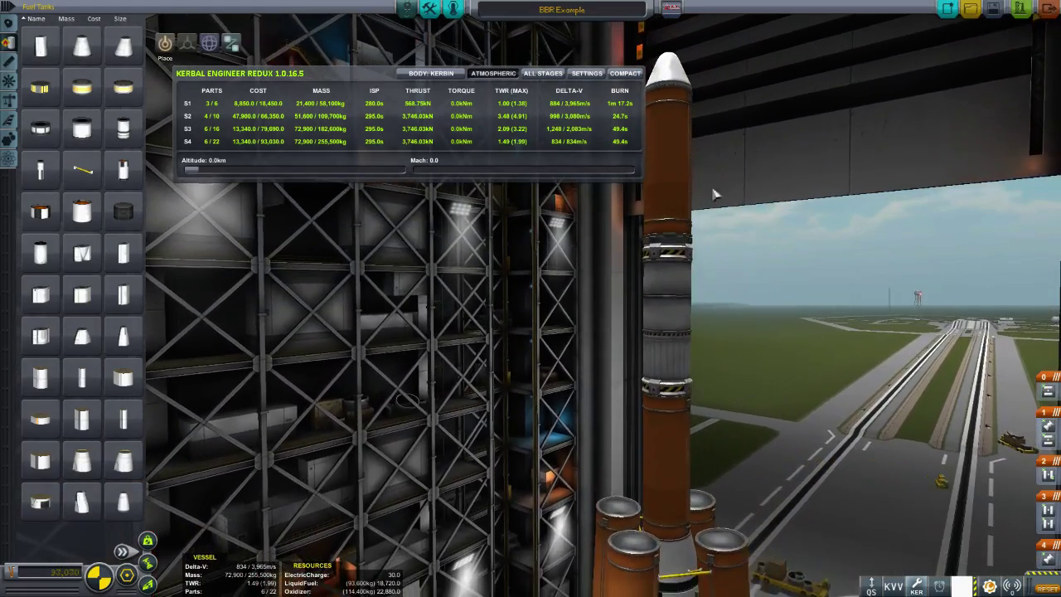
scroll(685, 364, down, 2)
click(677, 491)
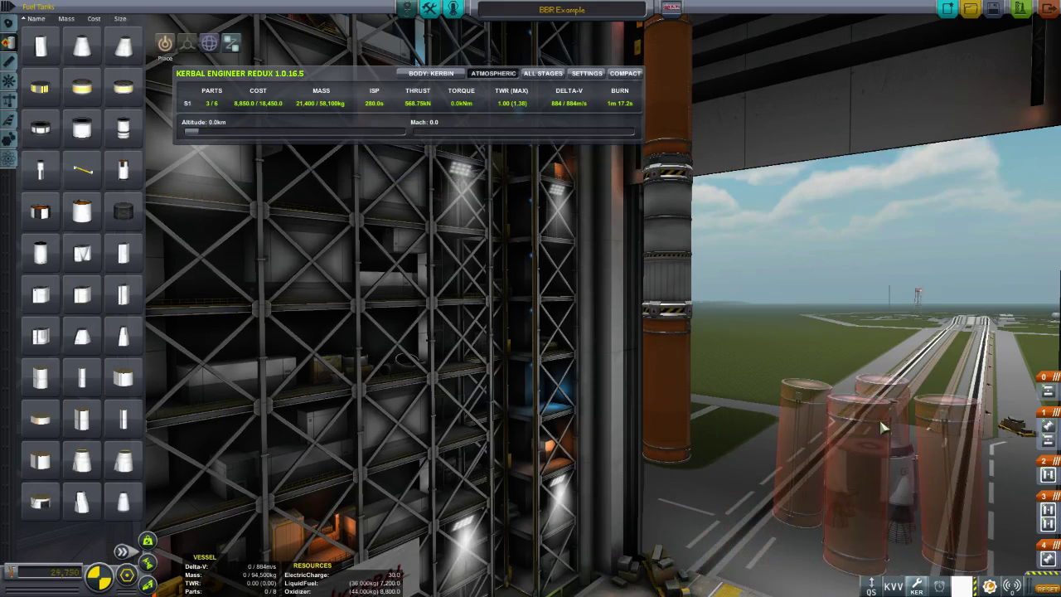
click(670, 375)
click(52, 544)
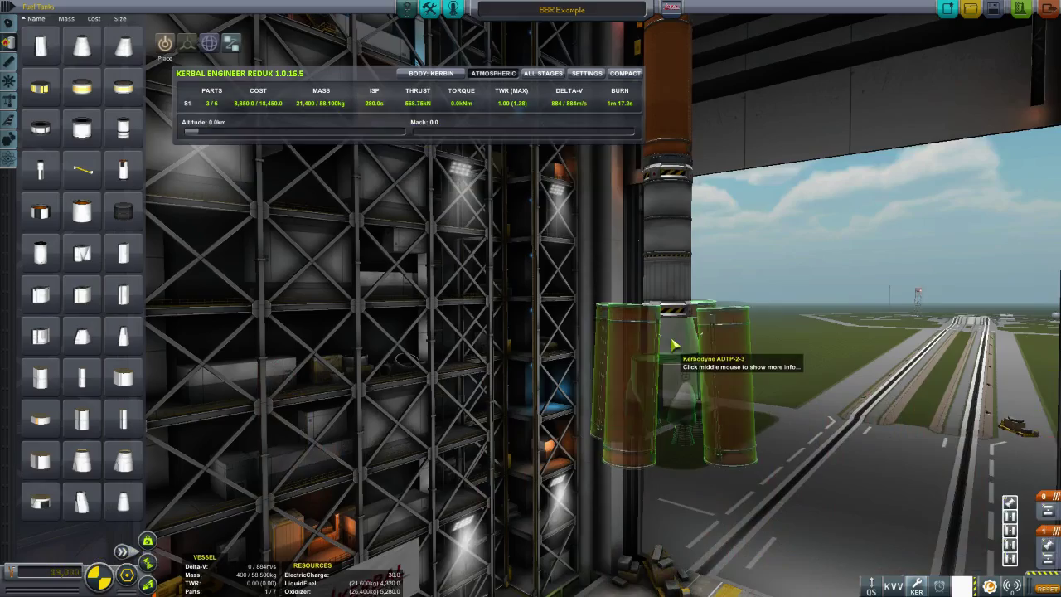
click(663, 348)
scroll(628, 279, up, 2)
scroll(272, 353, up, 3)
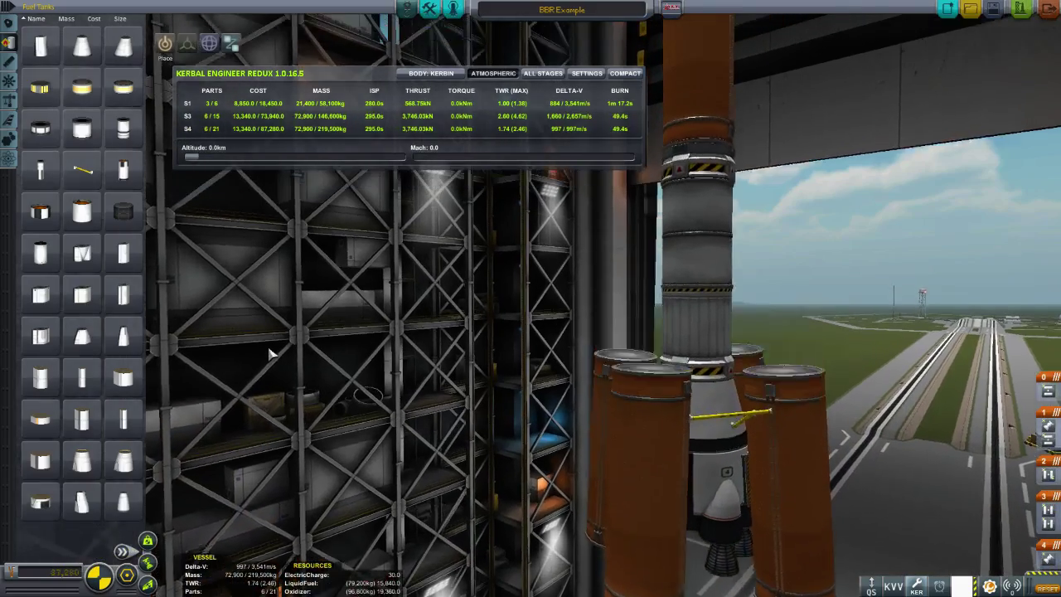
Stack a Rockomax X200-16 tank on top of each of the four drop tanks, one symmetric pair after the other.
scroll(70, 273, down, 1)
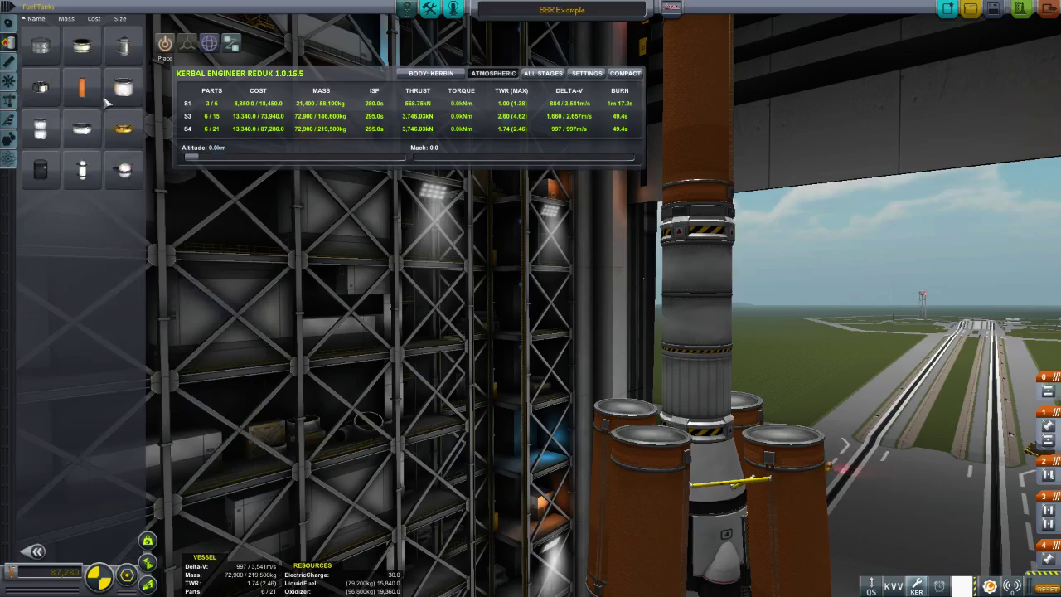
click(123, 87)
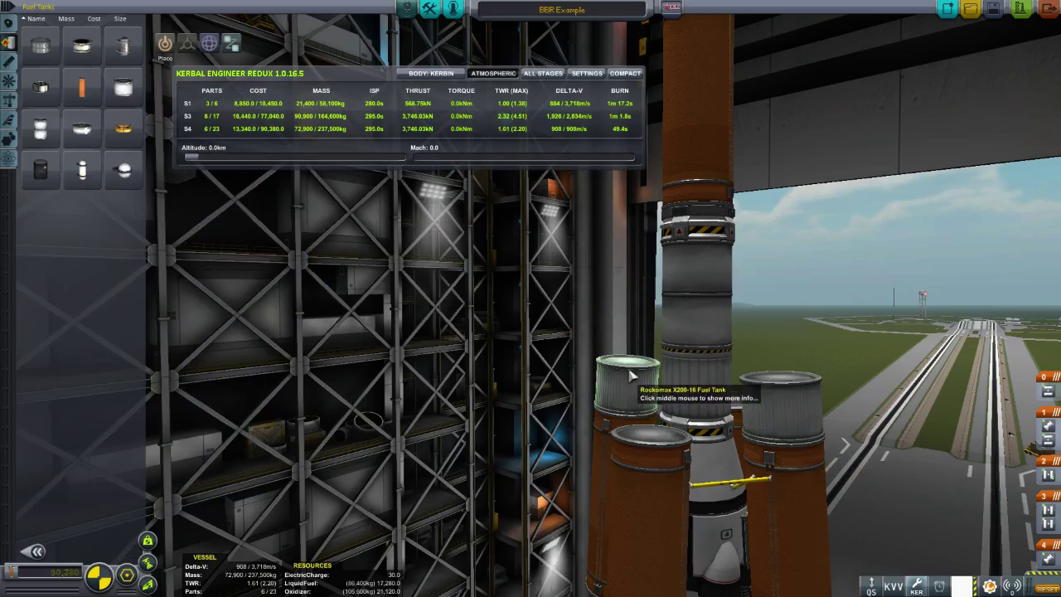
alt+click(627, 388)
drag(627, 388, 277, 404)
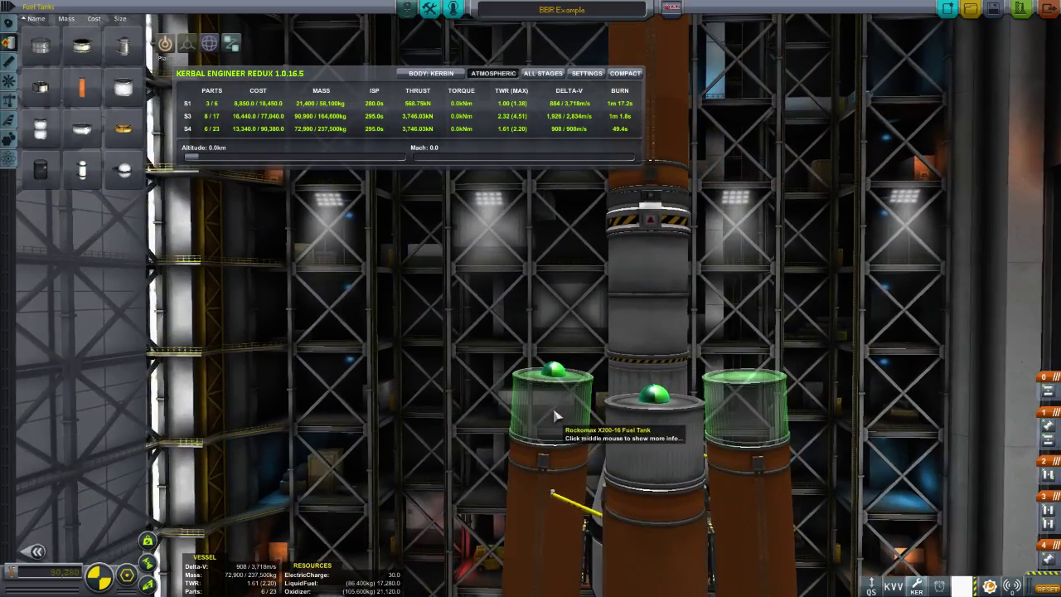
click(555, 417)
drag(556, 417, 524, 314)
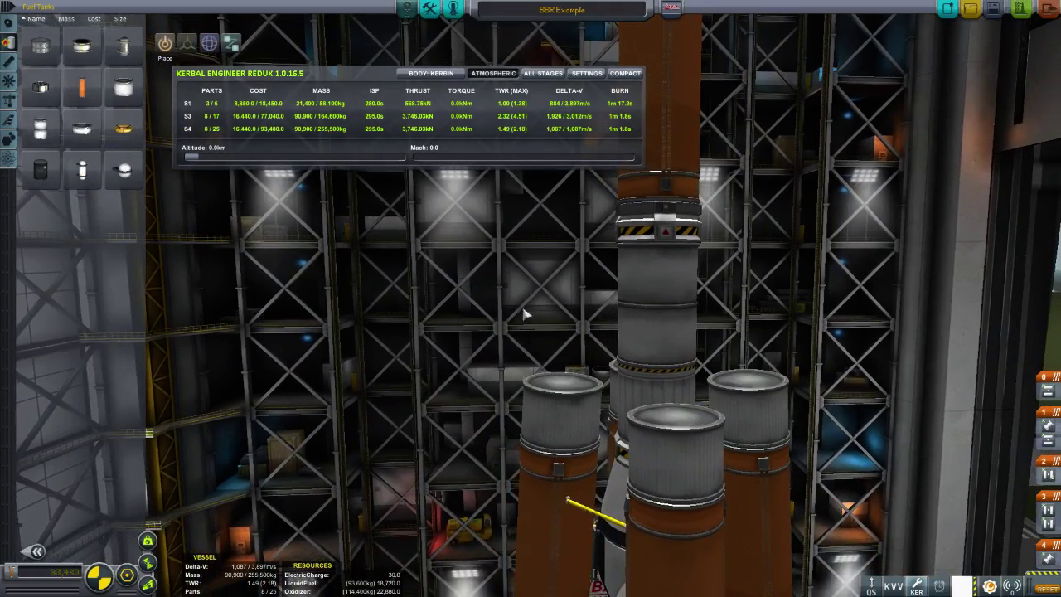
Add two Rockomax X200-8 tanks on top of each drop tank of one pair and one on each of the other pair.
mouse_move(173, 189)
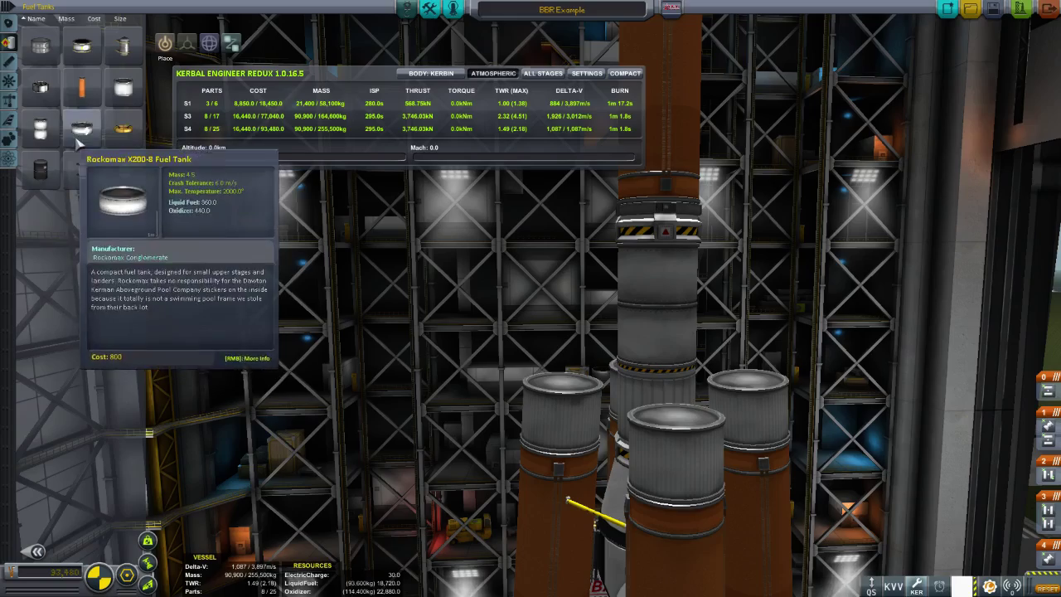
drag(173, 189, 582, 398)
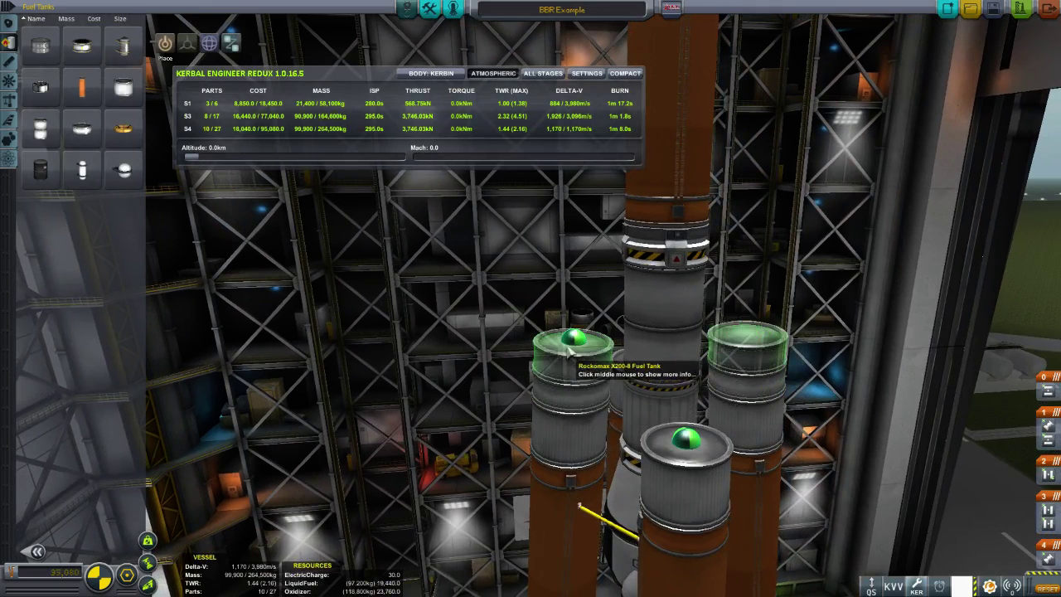
scroll(598, 398, down, 2)
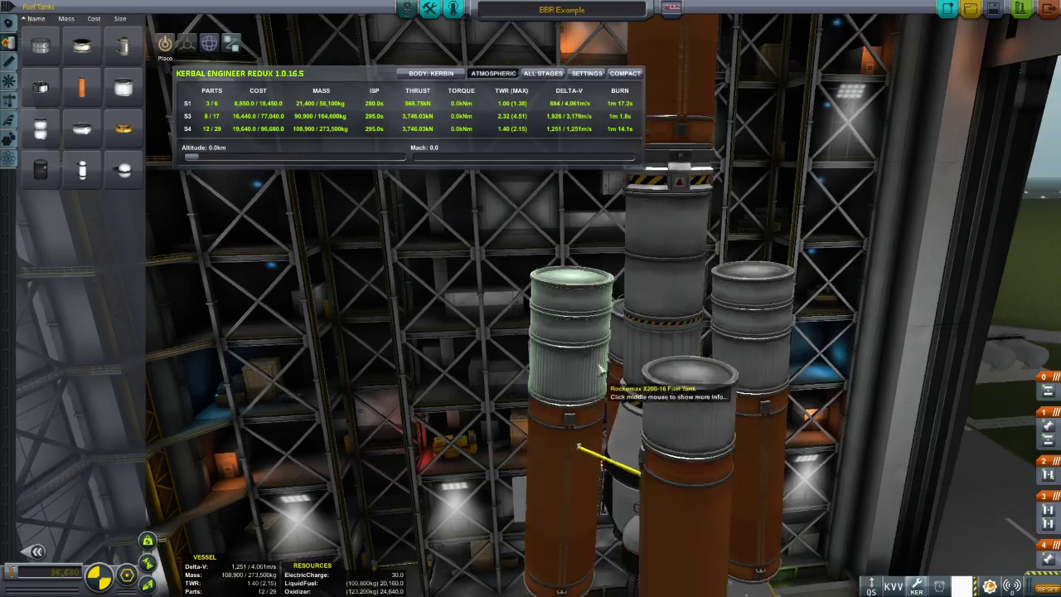
drag(703, 358, 414, 289)
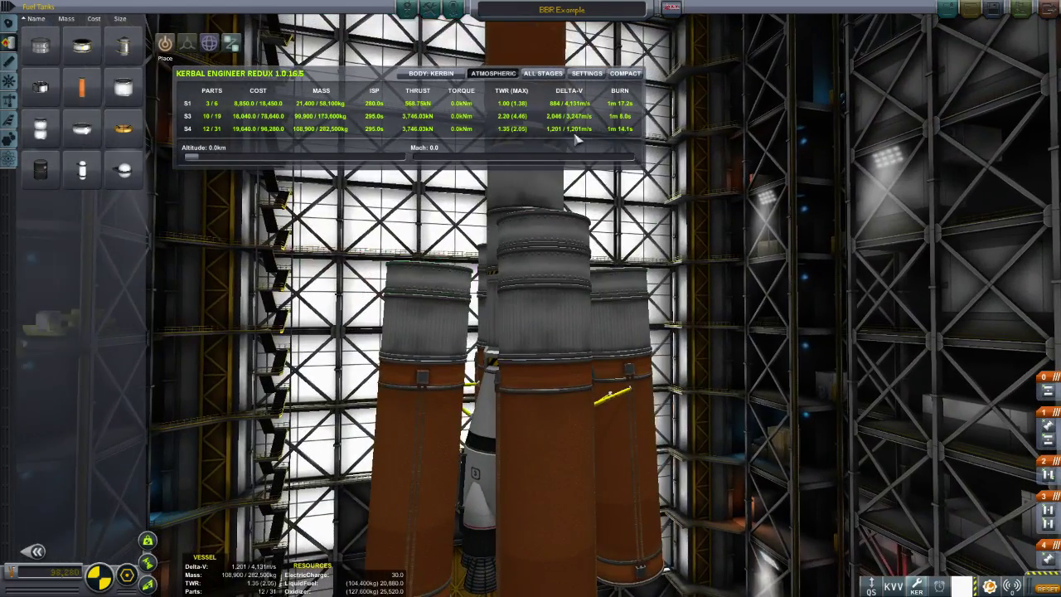
Remove all the Rockomax X200-8 tanks from both drop-tank pairs, leaving the X200-16 tanks in place.
drag(531, 265, 585, 308)
click(585, 307)
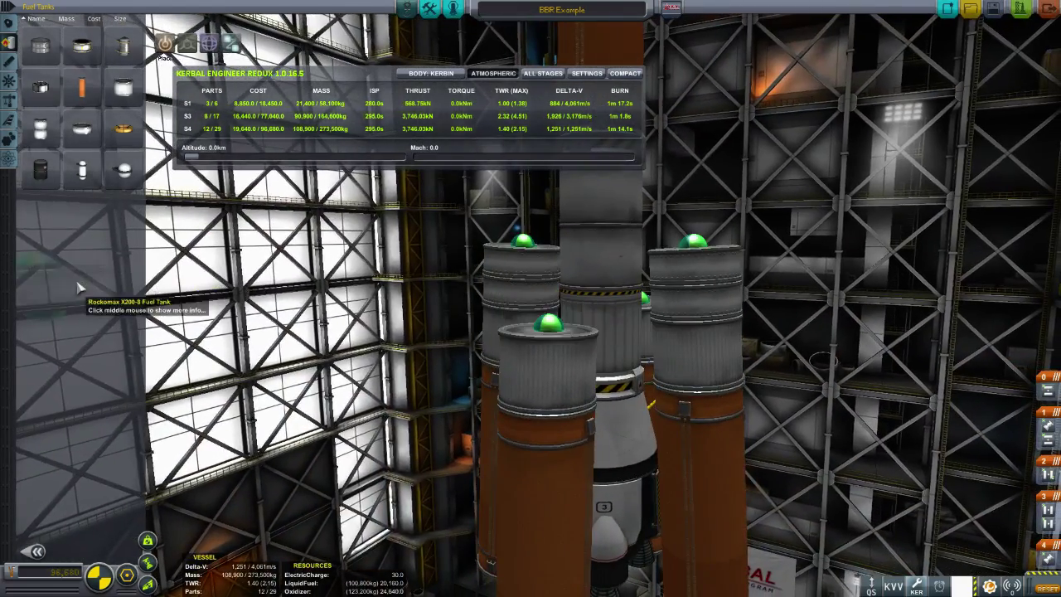
click(80, 286)
drag(488, 399, 634, 352)
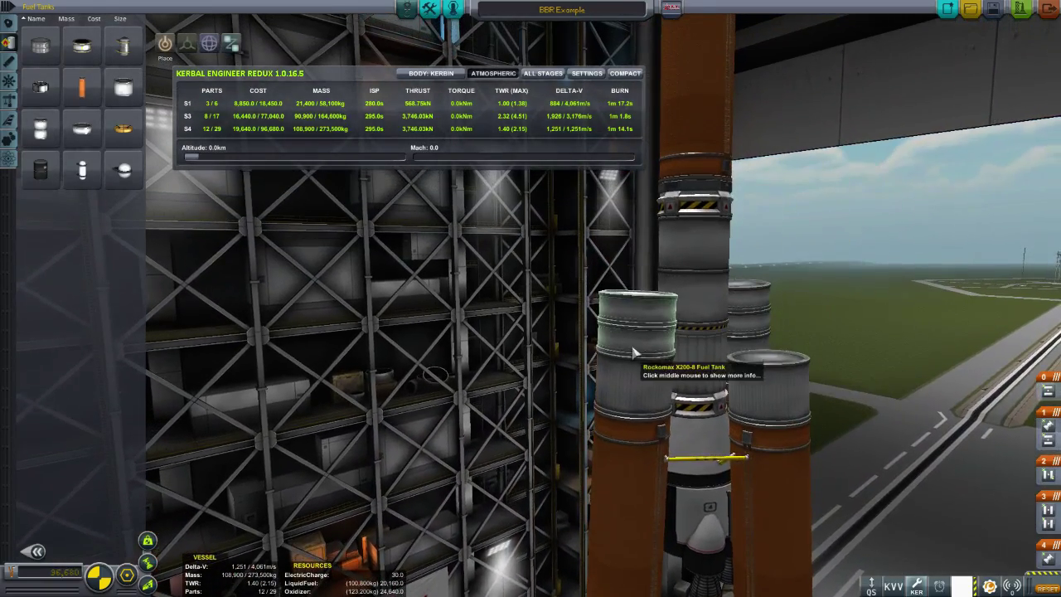
scroll(512, 341, up, 2)
scroll(512, 341, down, 4)
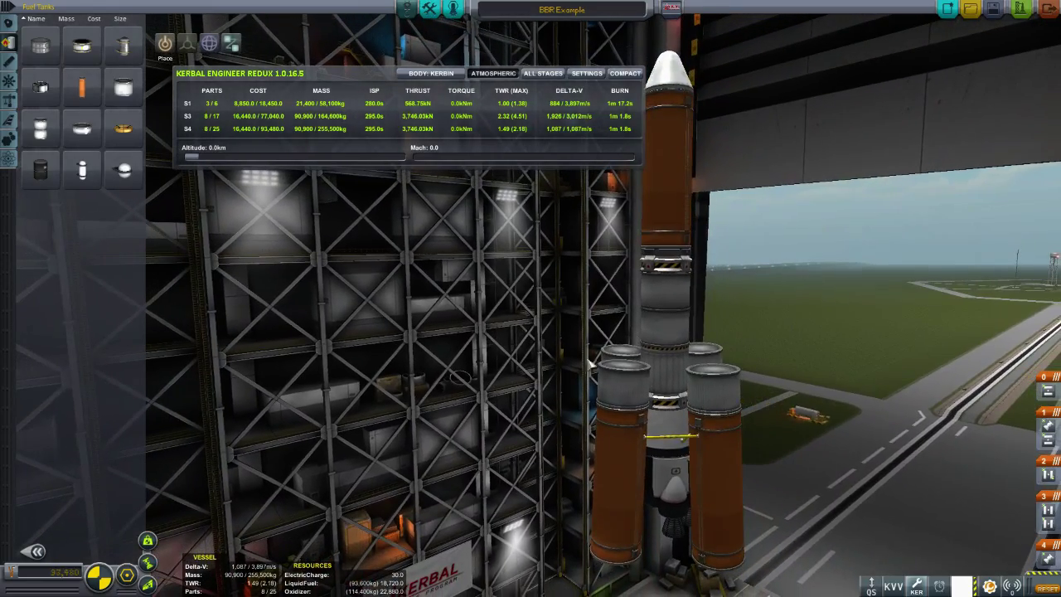
Detach one pair of drop tanks from the Mammoth and delete that pair's Hydraulic Detachment Manifolds.
scroll(591, 362, up, 5)
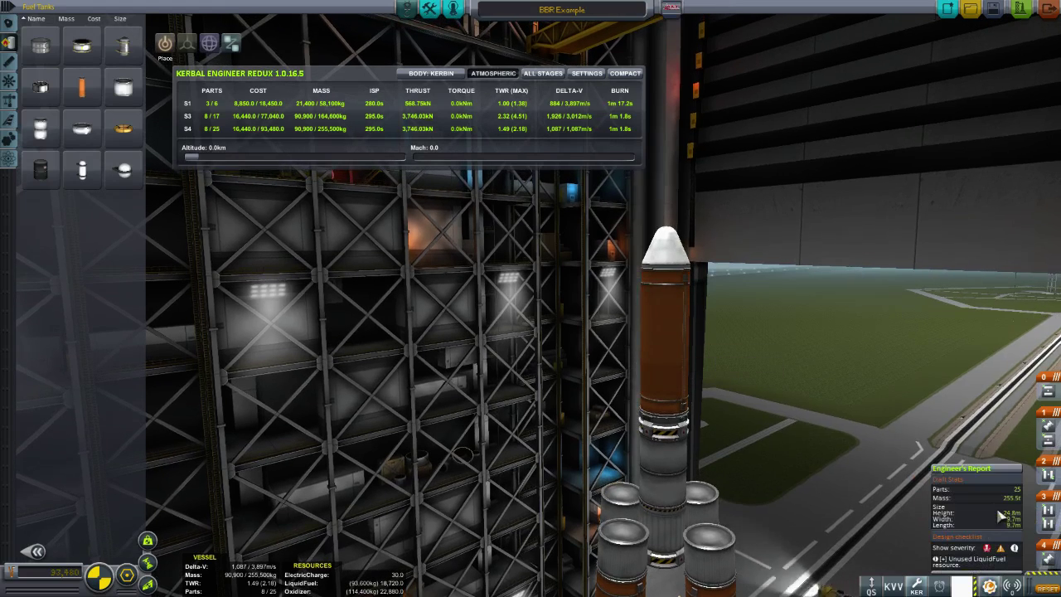
scroll(851, 303, down, 5)
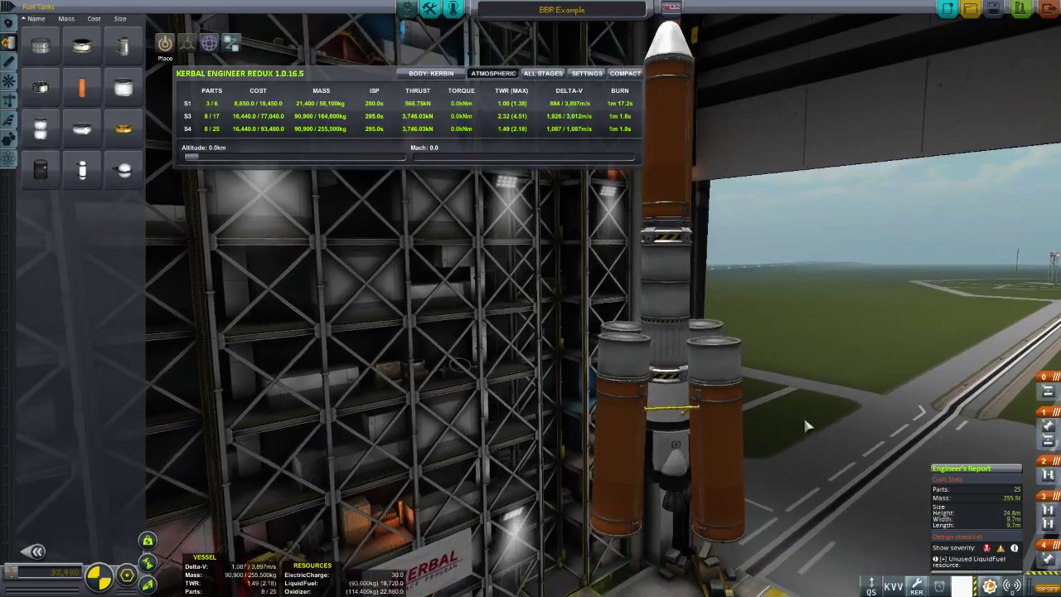
drag(807, 424, 798, 346)
click(635, 403)
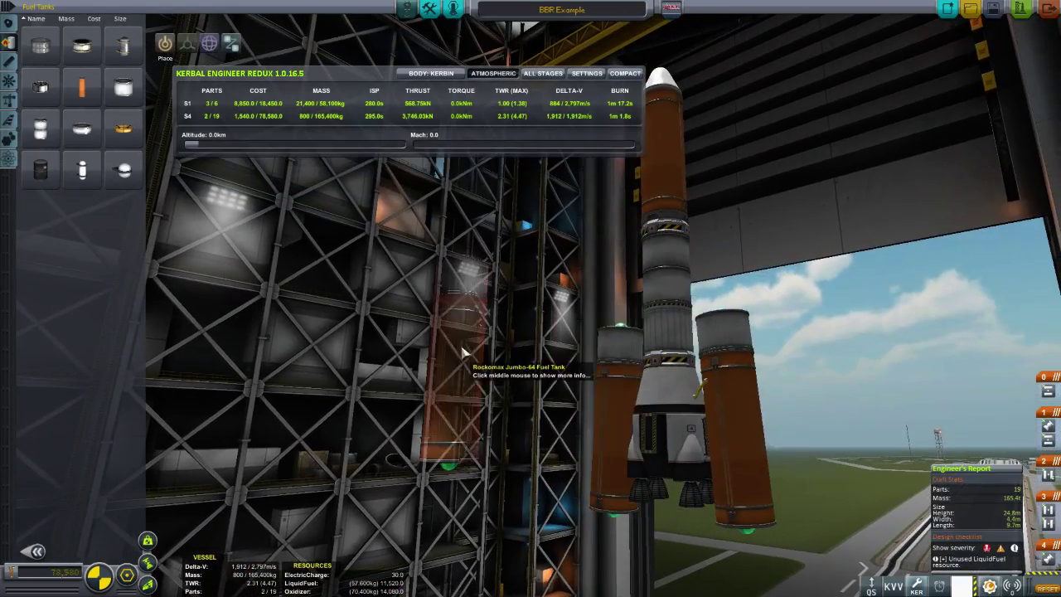
drag(563, 383, 673, 442)
click(665, 429)
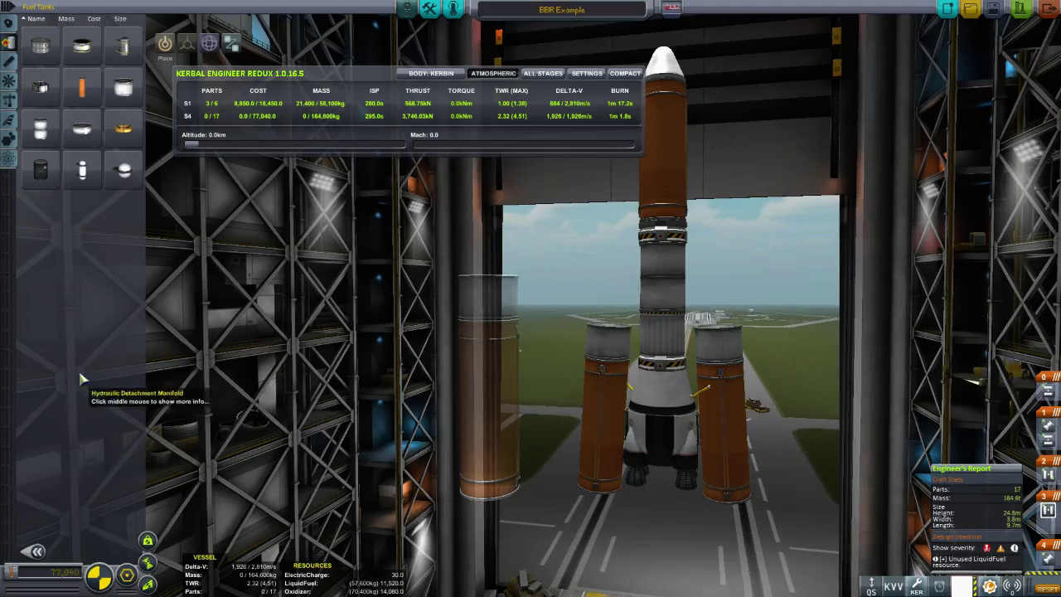
scroll(705, 401, up, 3)
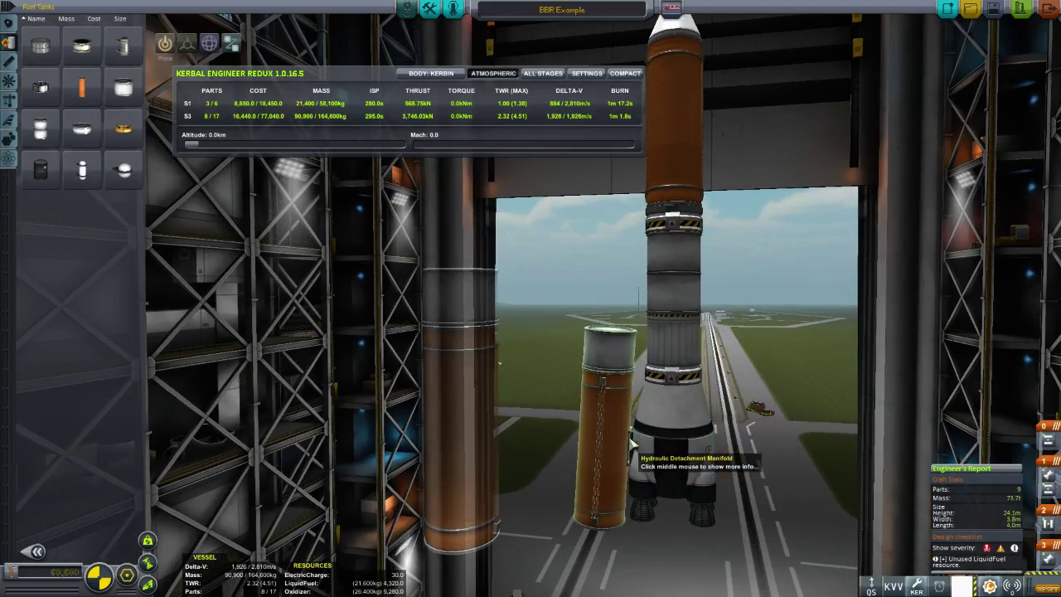
Delete the remaining pair of drop tanks with their manifolds, as well as the loose tank stack set aside.
click(632, 443)
click(73, 364)
drag(307, 398, 524, 446)
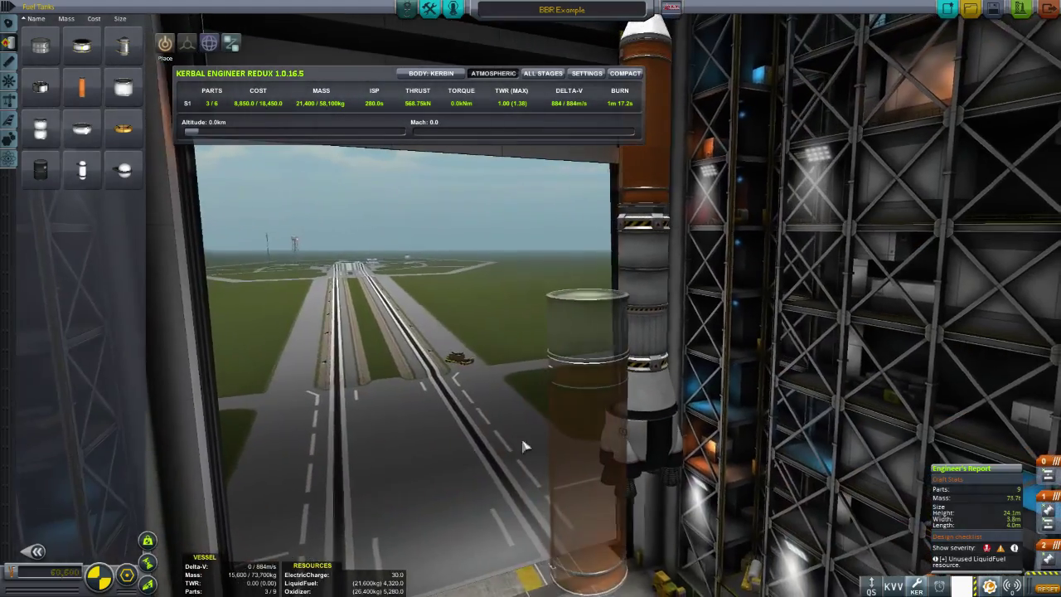
click(564, 451)
click(69, 365)
scroll(585, 365, down, 2)
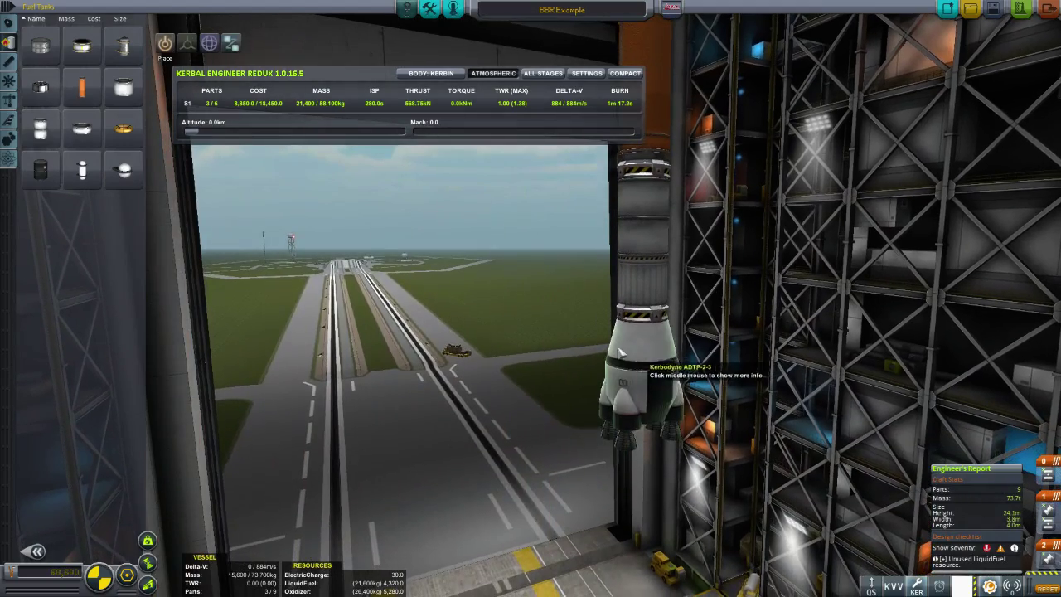
Set the adapter and Mammoth engine aside and stack four Rockomax Jumbo-64 tanks below the lower decoupler.
click(620, 354)
click(391, 360)
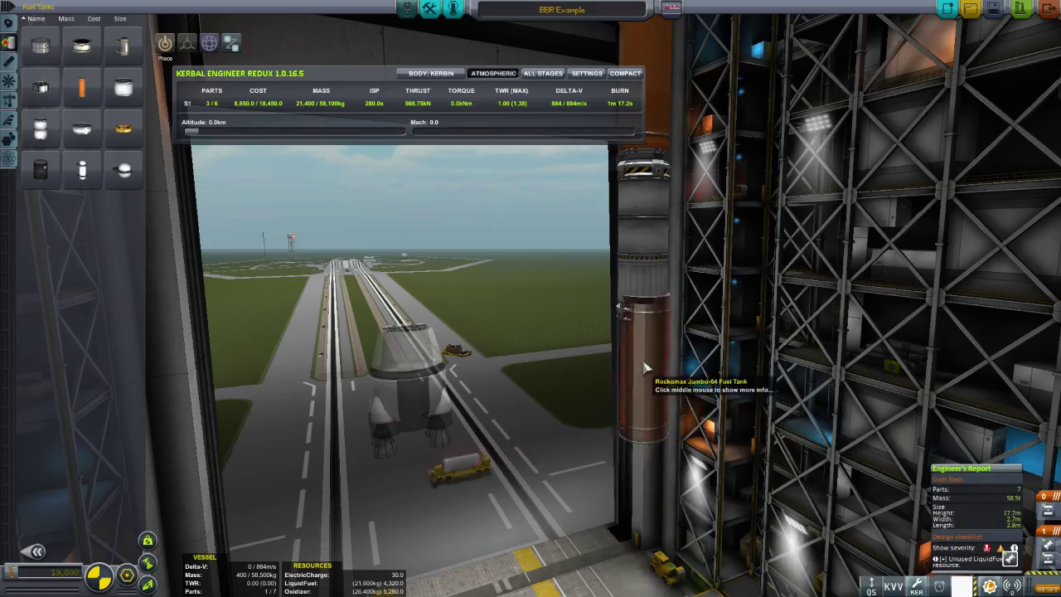
scroll(621, 348, down, 4)
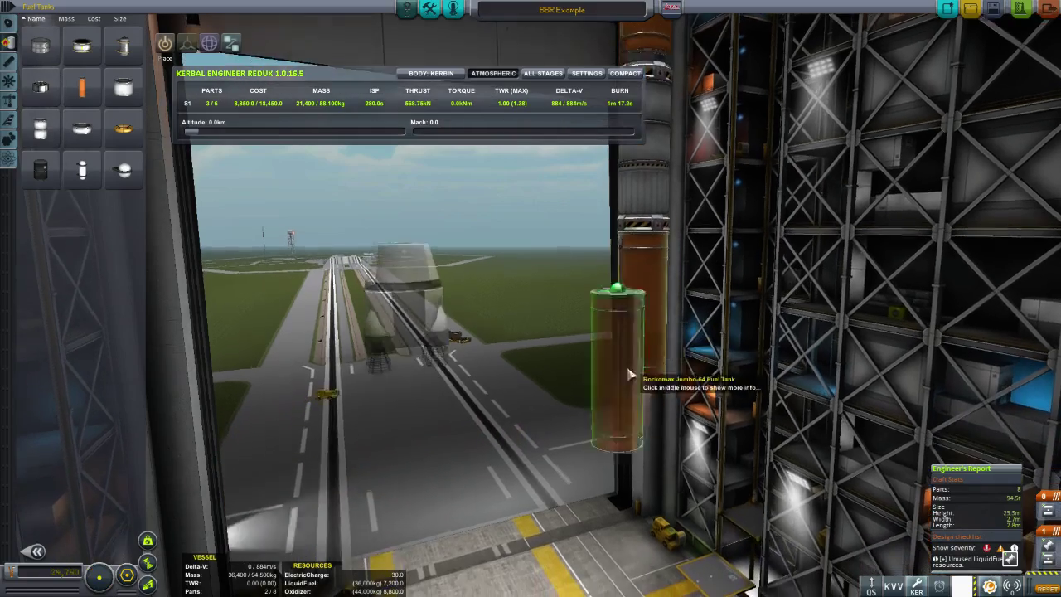
alt+click(645, 442)
scroll(644, 441, down, 3)
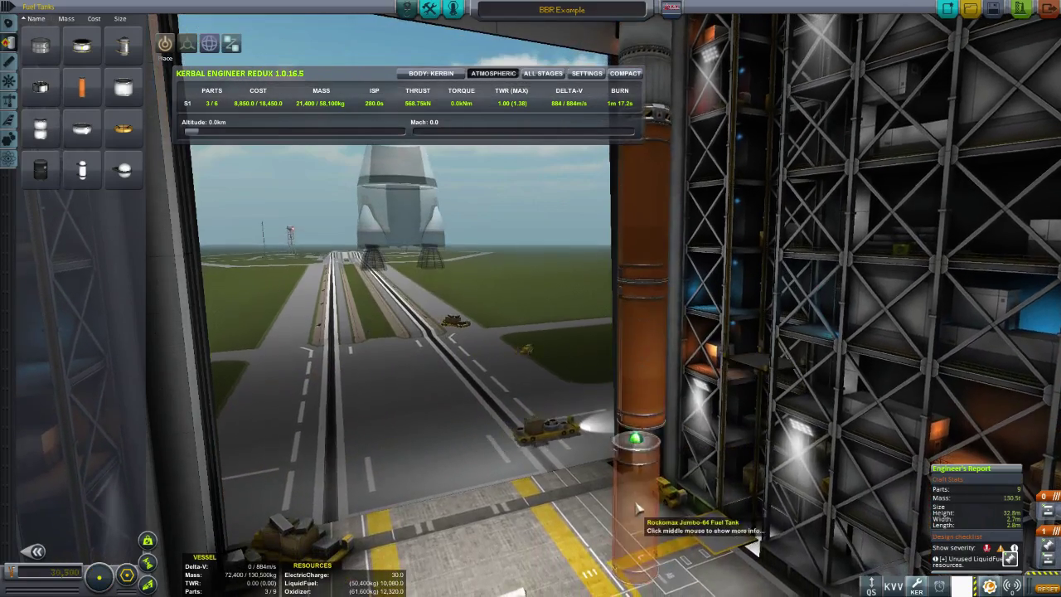
click(645, 488)
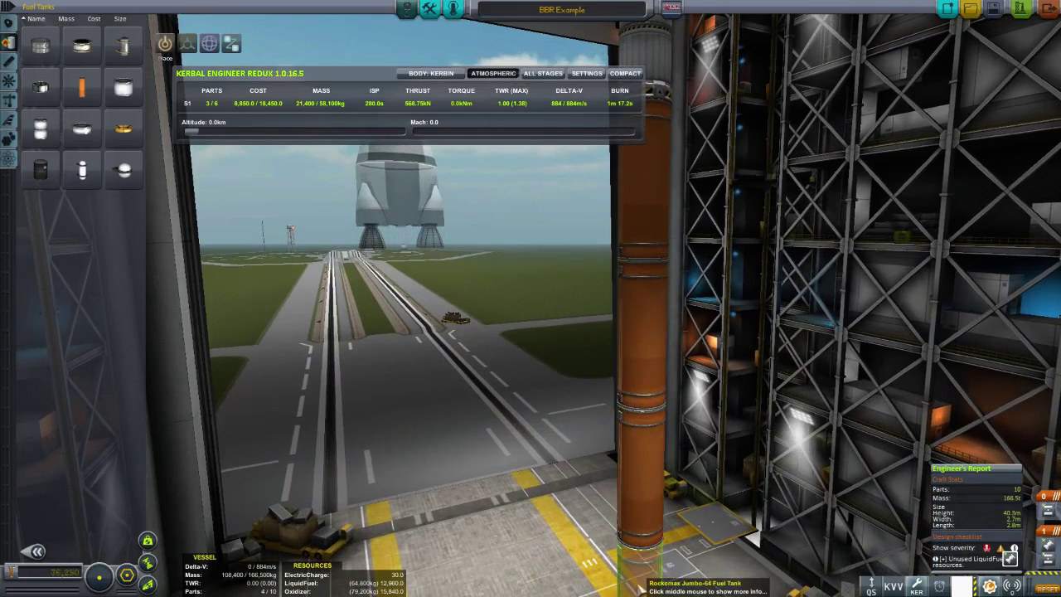
shift+click(643, 582)
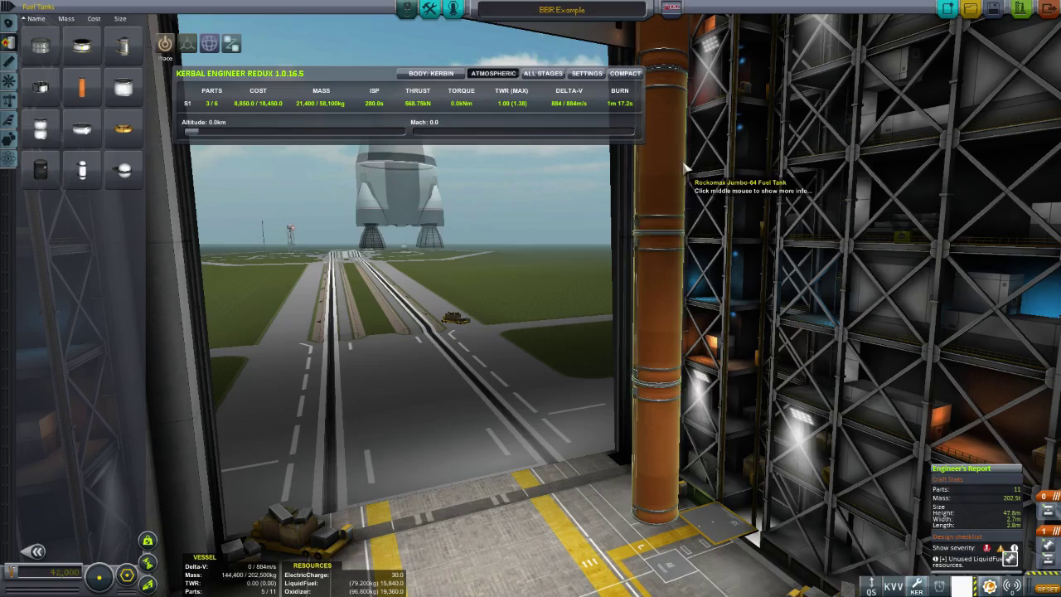
Reattach the Kerbodyne ADTP-2-3 adapter with the Mammoth engine under the lowest Jumbo-64 tank.
scroll(592, 415, down, 3)
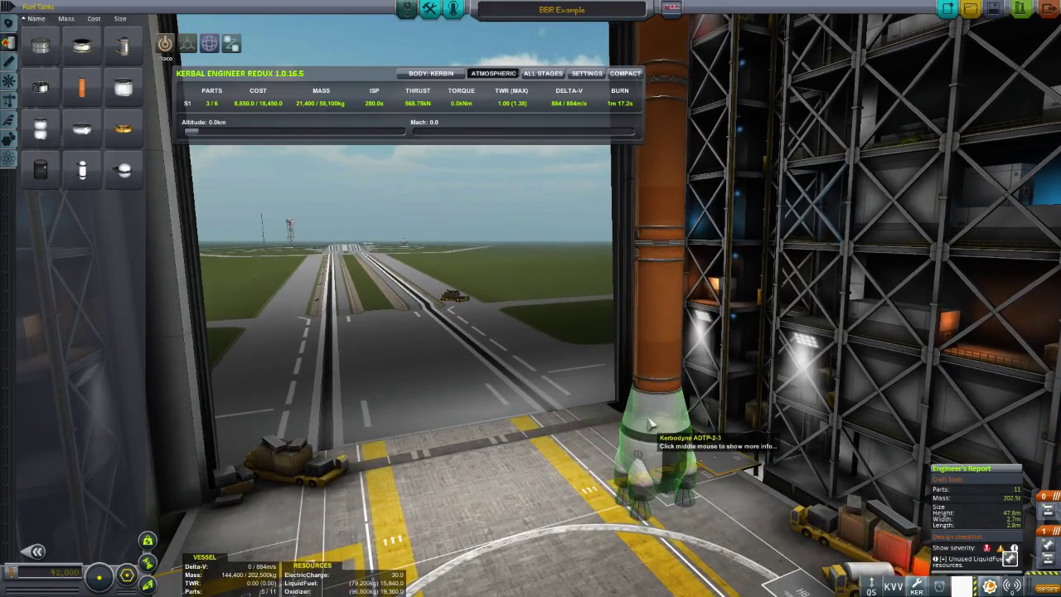
click(652, 424)
scroll(556, 418, up, 2)
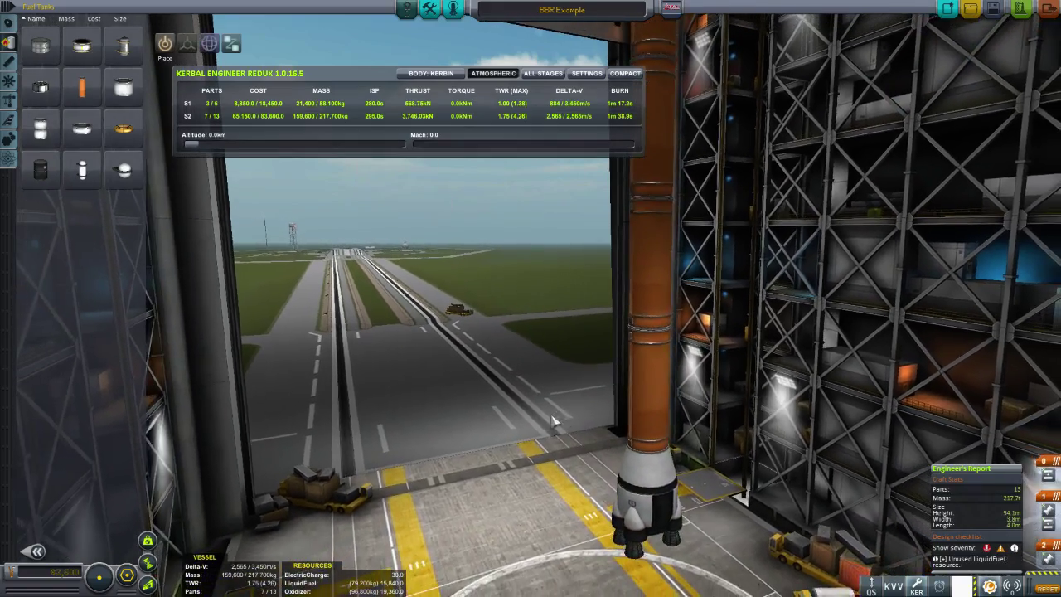
Examine the tall single-stack rocket from above and along its side from engine to nose cone, with the Aerodynamics parts shown.
scroll(554, 421, up, 3)
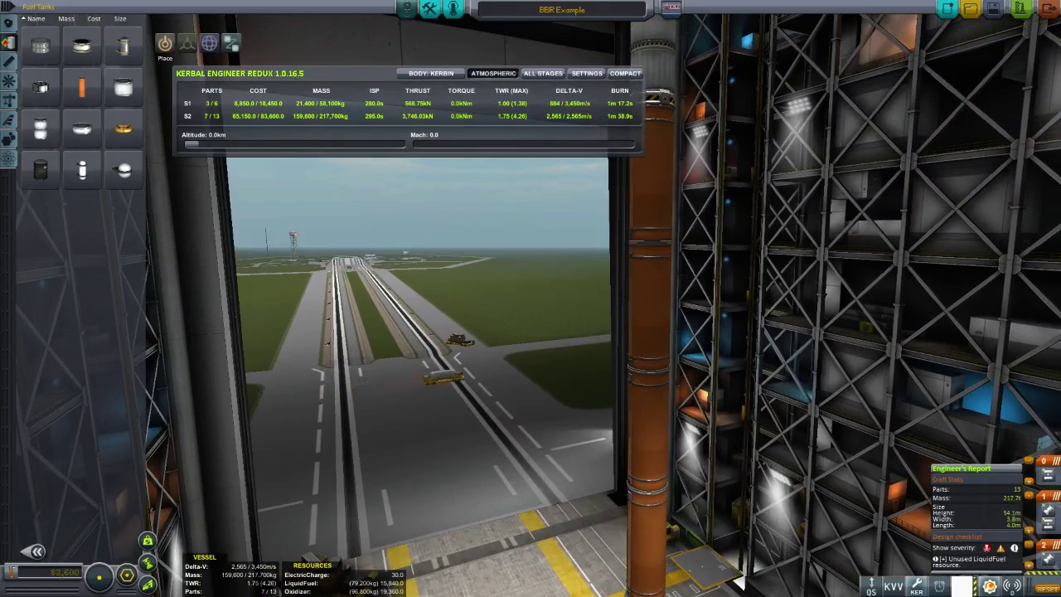
drag(825, 292, 688, 331)
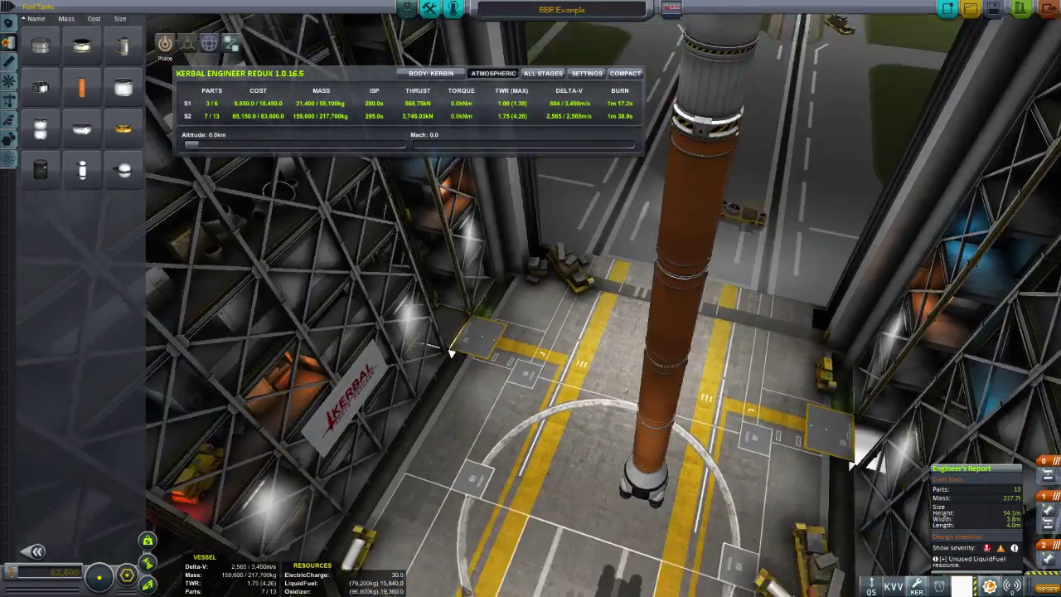
scroll(687, 298, up, 4)
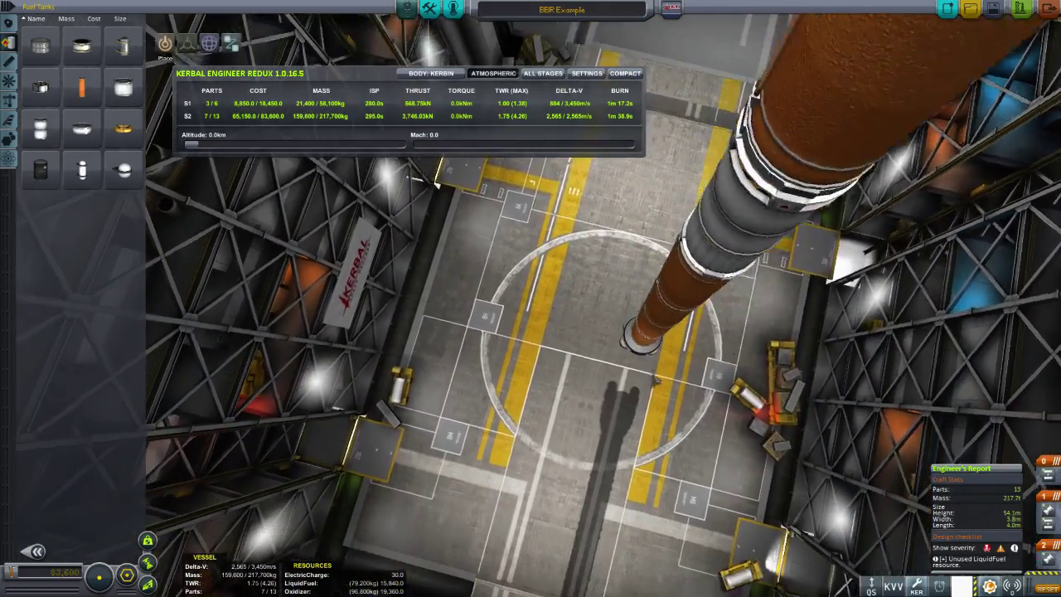
drag(655, 380, 585, 373)
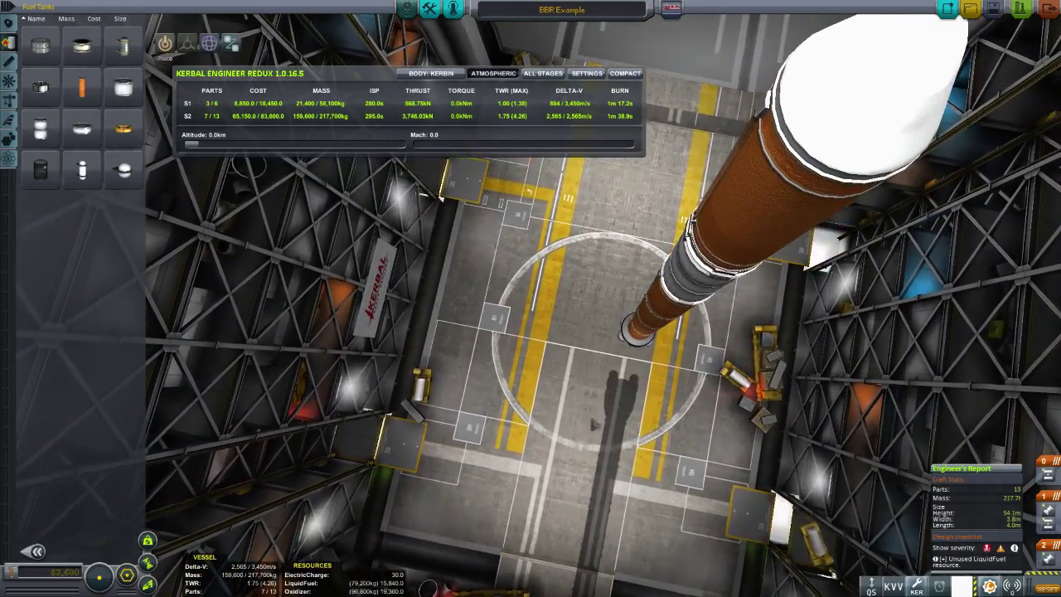
drag(593, 424, 569, 414)
click(7, 125)
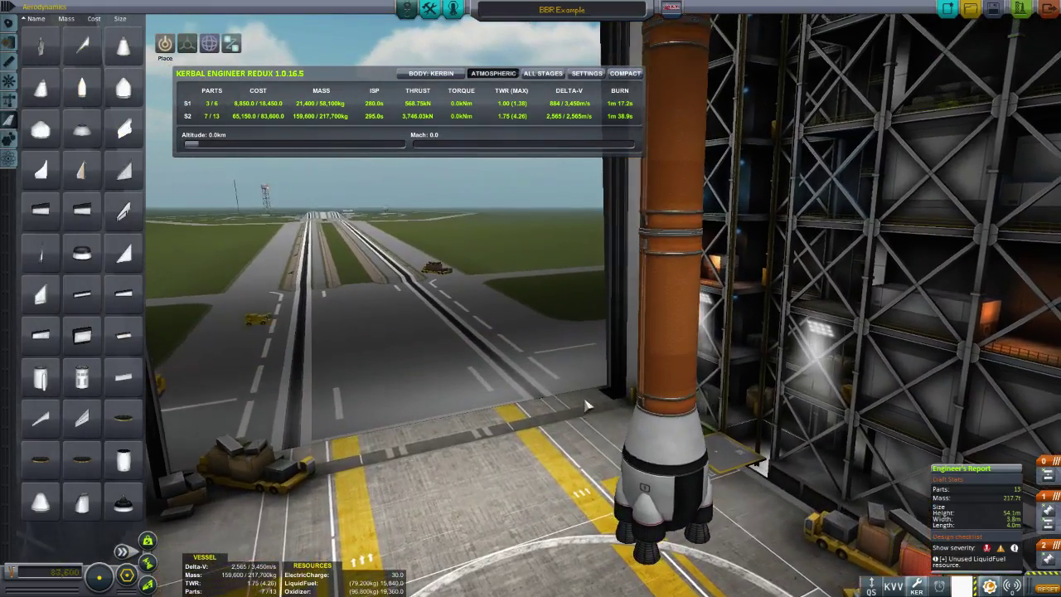
scroll(585, 405, up, 5)
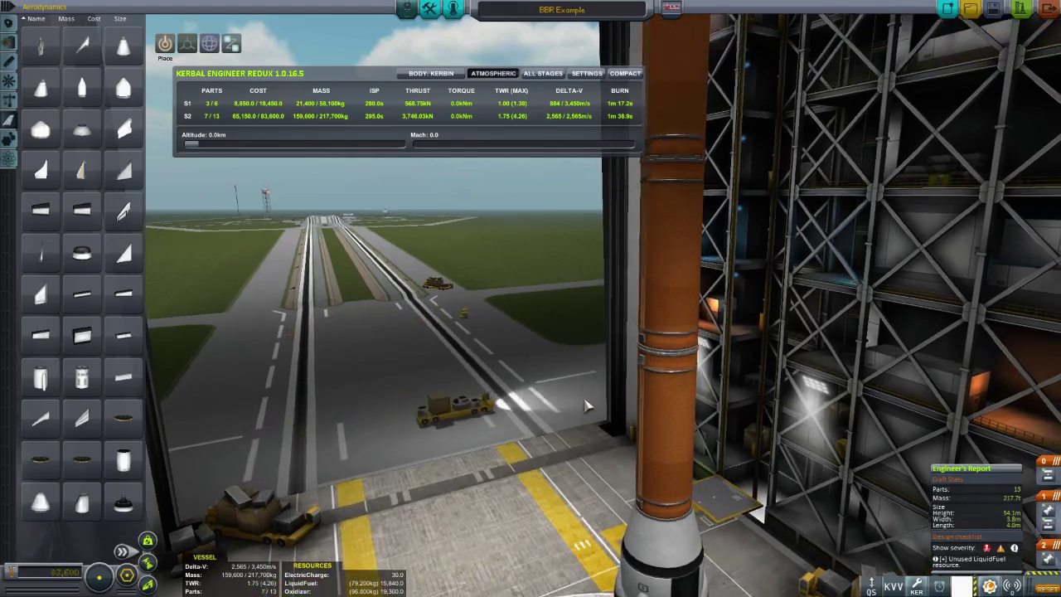
scroll(585, 406, up, 2)
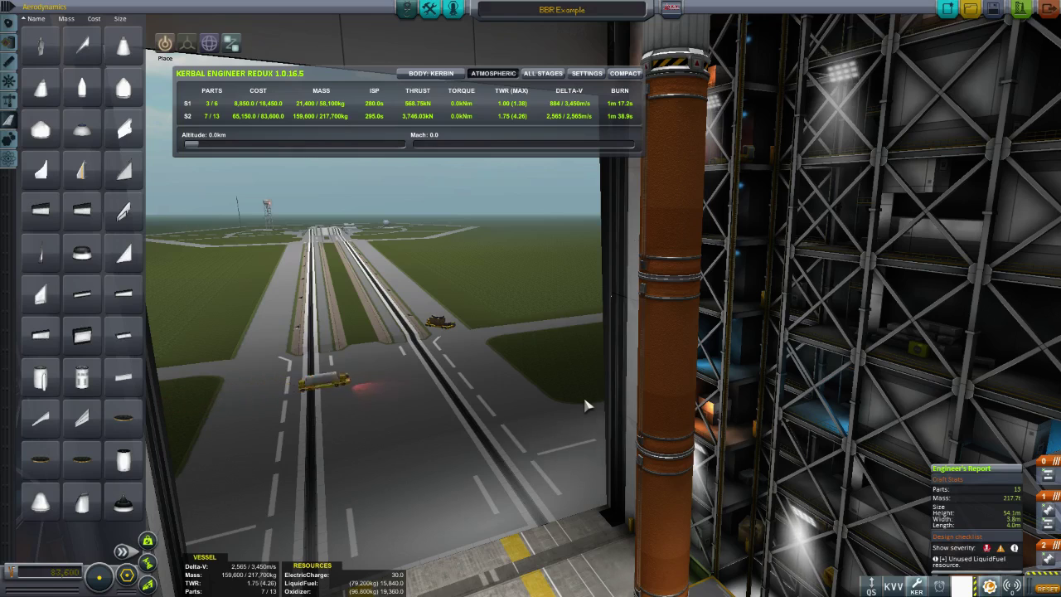
scroll(585, 405, up, 5)
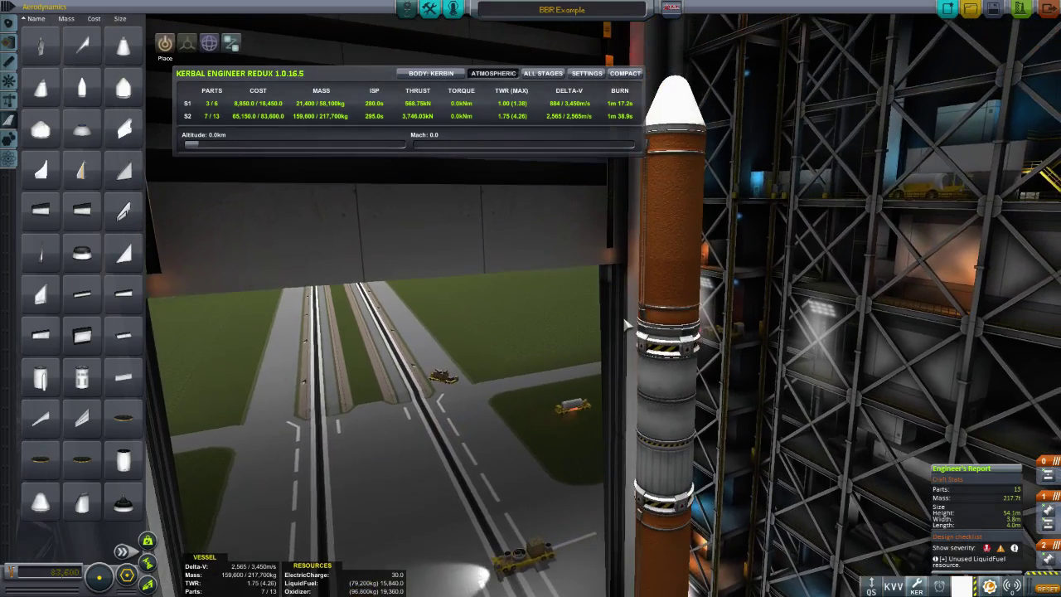
scroll(628, 325, up, 1)
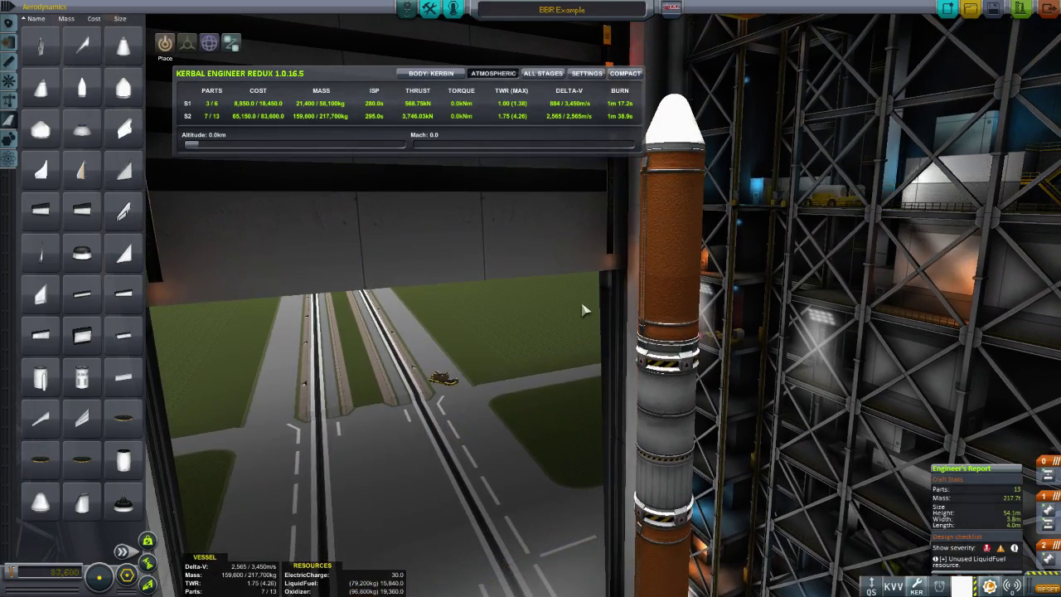